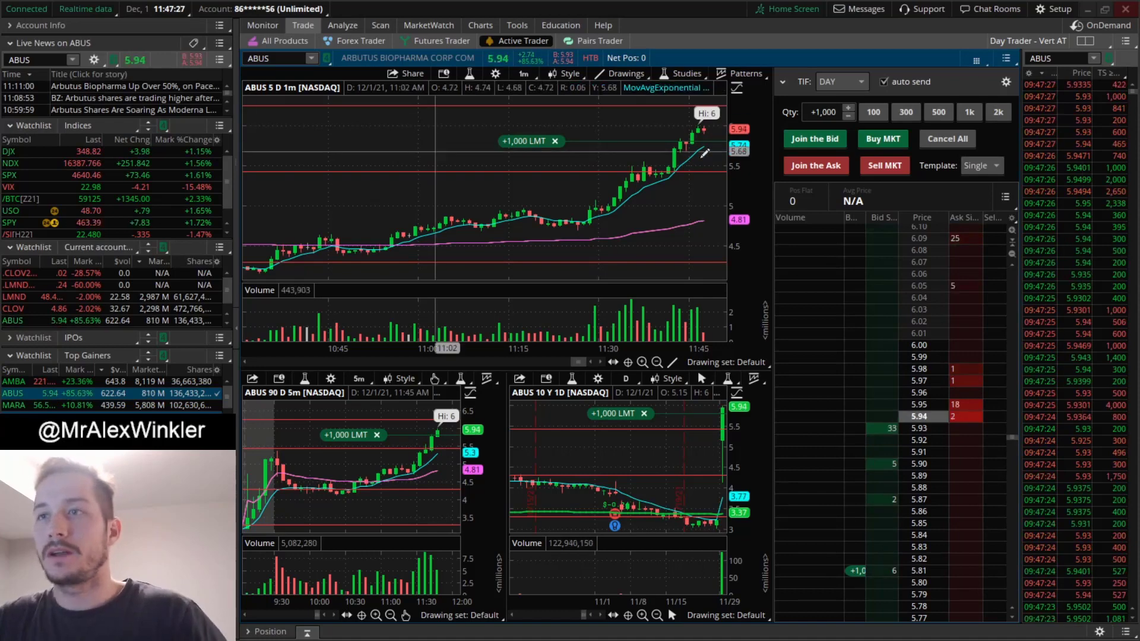
Open ABUS in the full-size Charts view at the 10-year daily time frame and examine its long-term price history.
{"action": "scroll", "coordinate": [705, 154], "scroll_direction": "up", "scroll_amount": 3}
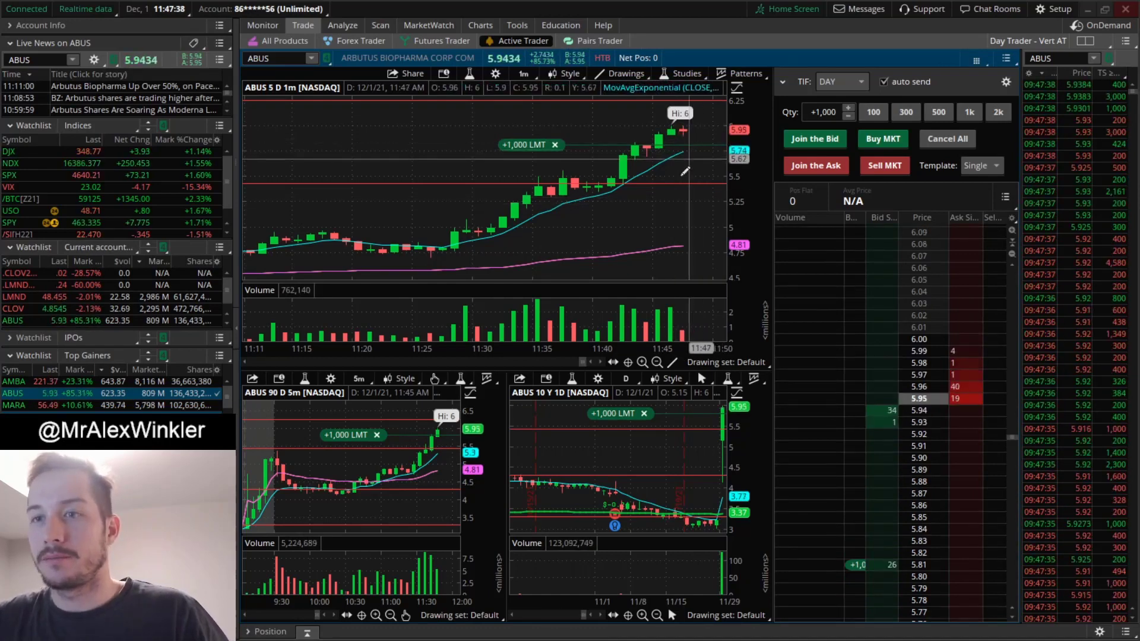
{"action": "left_click", "coordinate": [486, 25]}
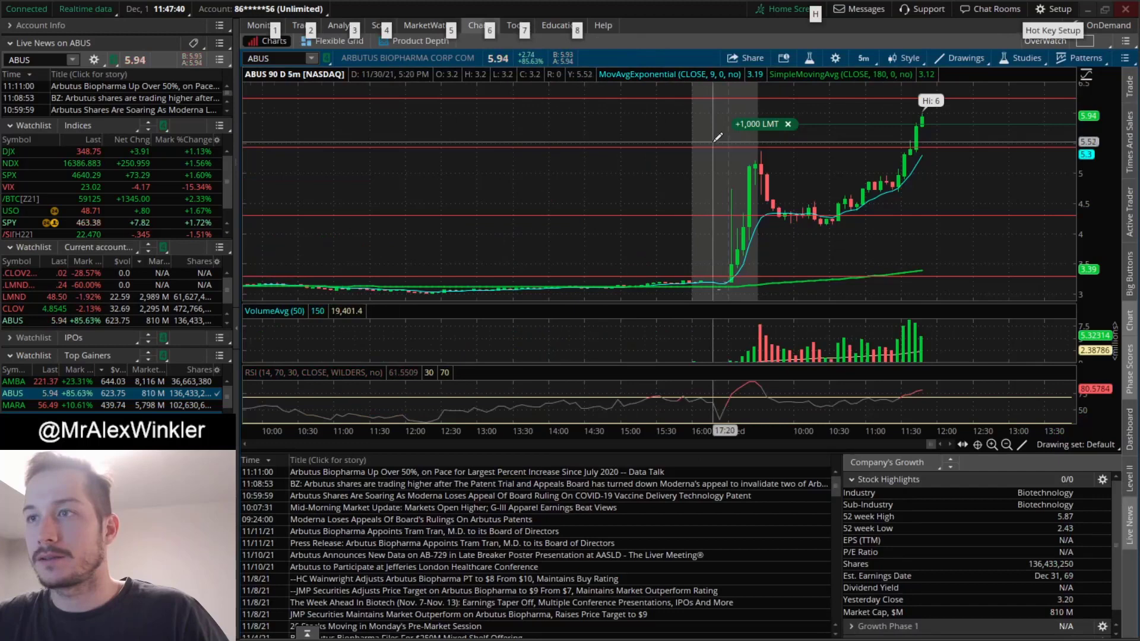
{"action": "left_click", "coordinate": [862, 59]}
{"action": "left_click", "coordinate": [811, 192]}
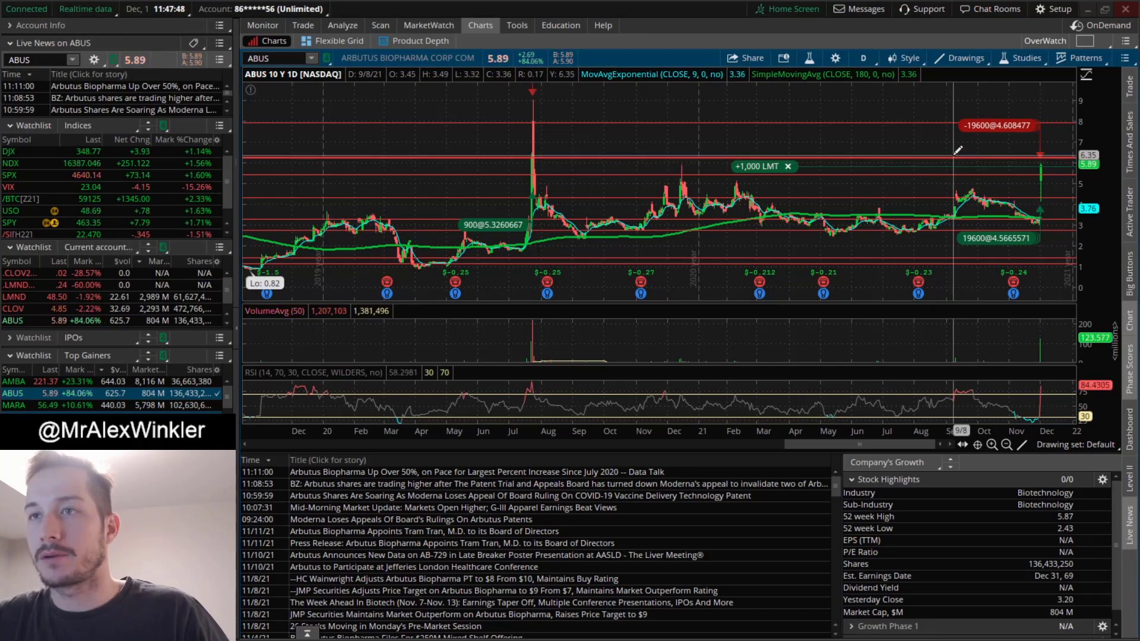
{"action": "scroll", "coordinate": [958, 140], "scroll_direction": "down", "scroll_amount": 2}
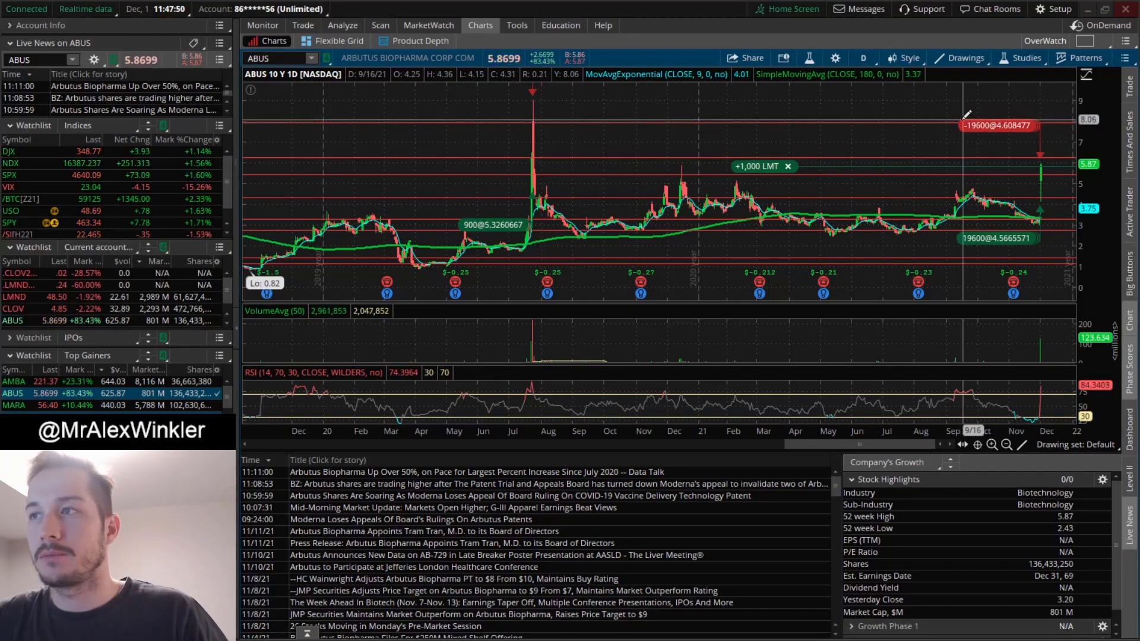
{"action": "right_click", "coordinate": [957, 136]}
{"action": "scroll", "coordinate": [952, 133], "scroll_direction": "down", "scroll_amount": 2}
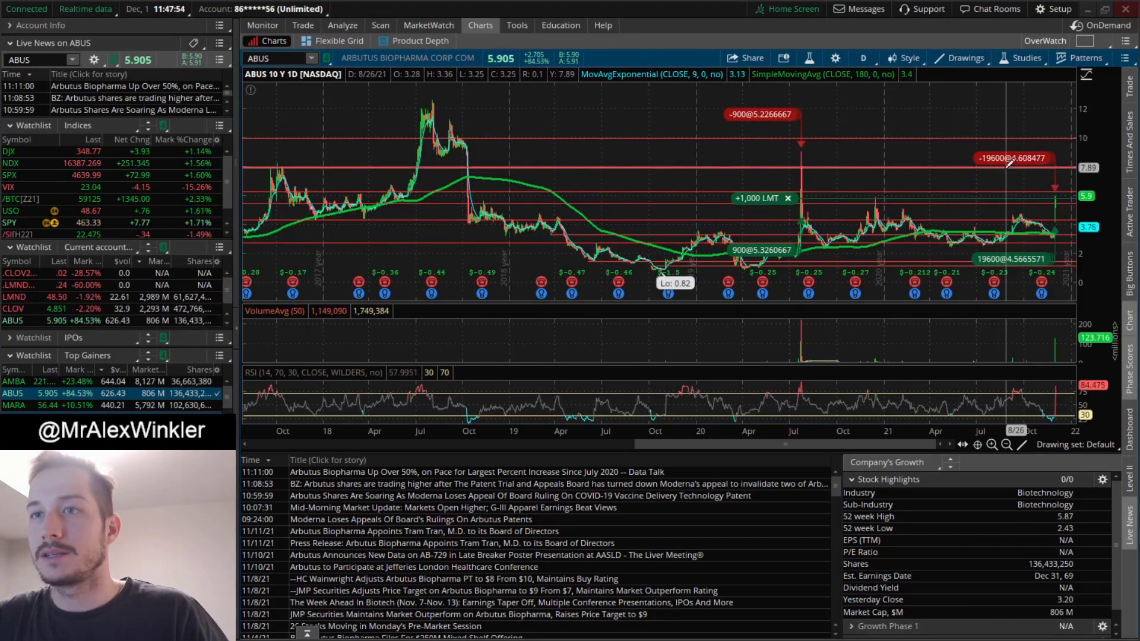
Return to Active Trader, set the order quantity to 500 and place a buy limit order for ABUS at 6.06.
{"action": "left_click", "coordinate": [303, 25]}
{"action": "scroll", "coordinate": [615, 143], "scroll_direction": "down", "scroll_amount": 3}
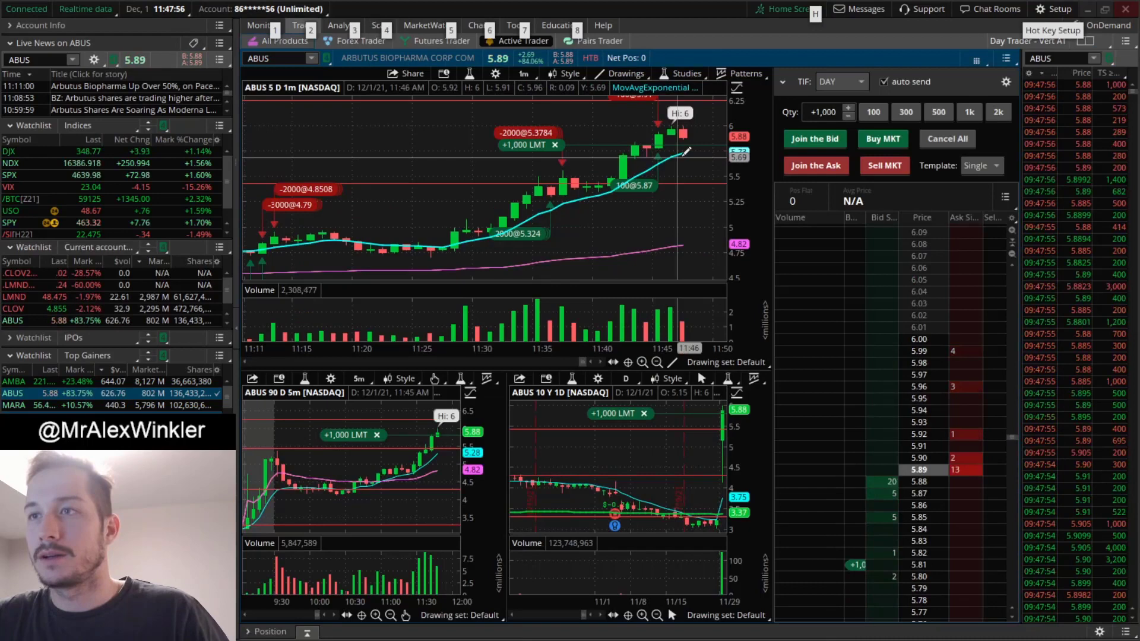
{"action": "scroll", "coordinate": [682, 215], "scroll_direction": "up", "scroll_amount": 3}
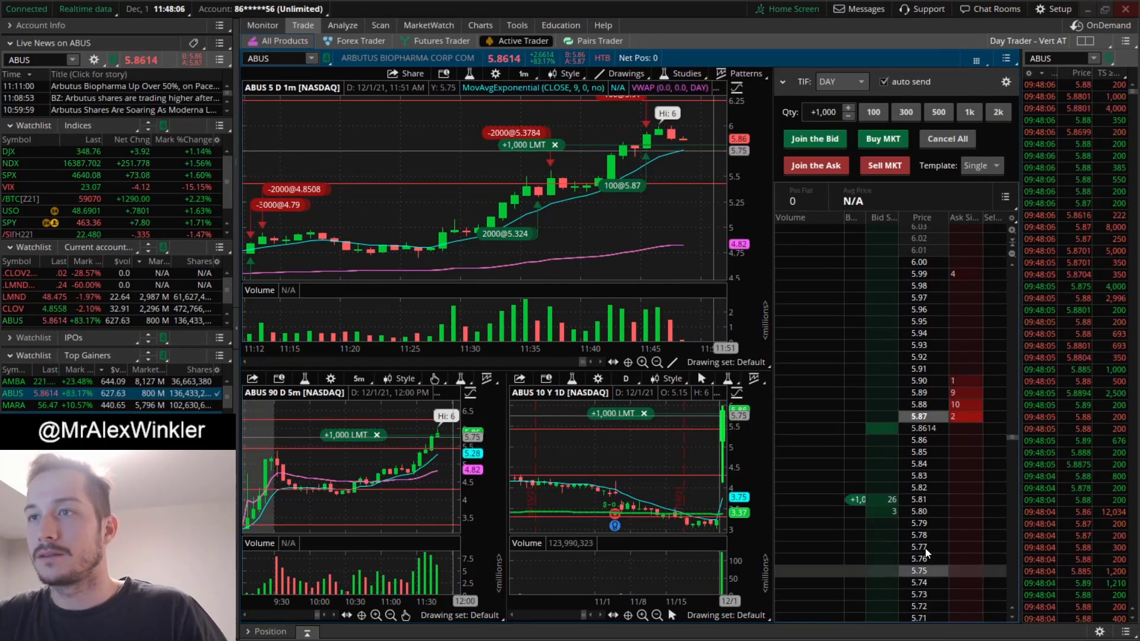
{"action": "scroll", "coordinate": [923, 516], "scroll_direction": "down", "scroll_amount": 1}
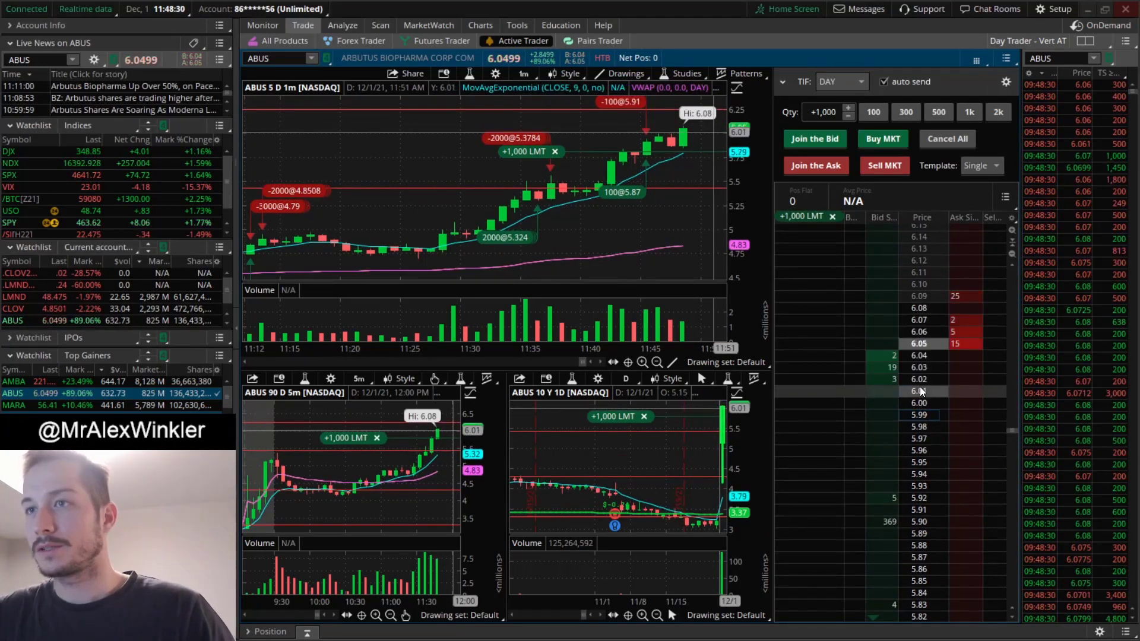
{"action": "left_click", "coordinate": [937, 113]}
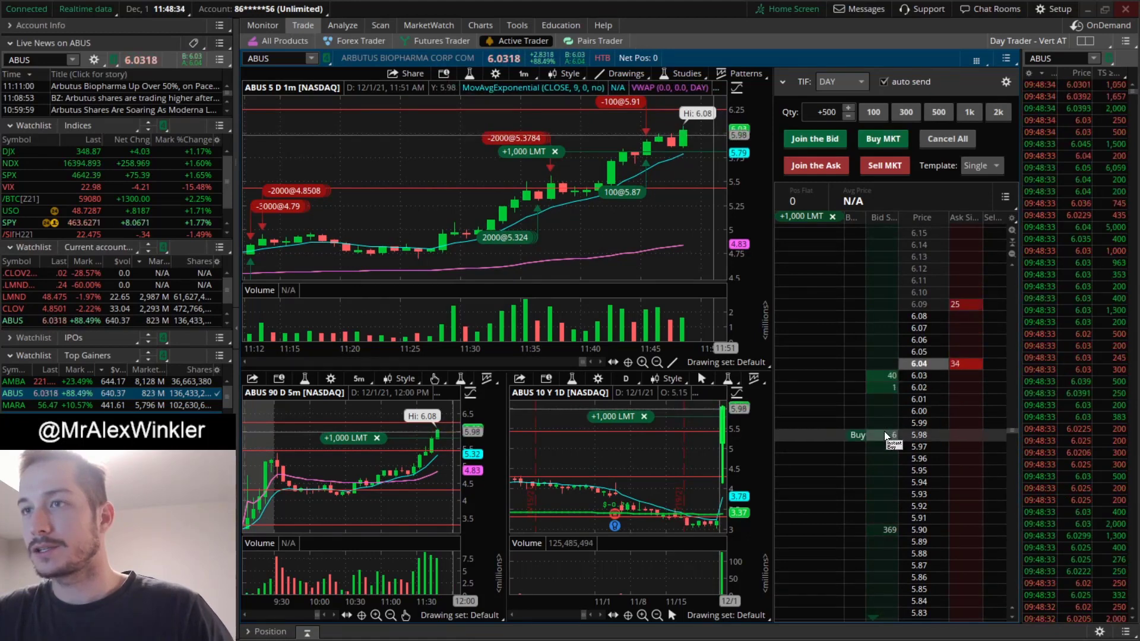
{"action": "left_click", "coordinate": [893, 356]}
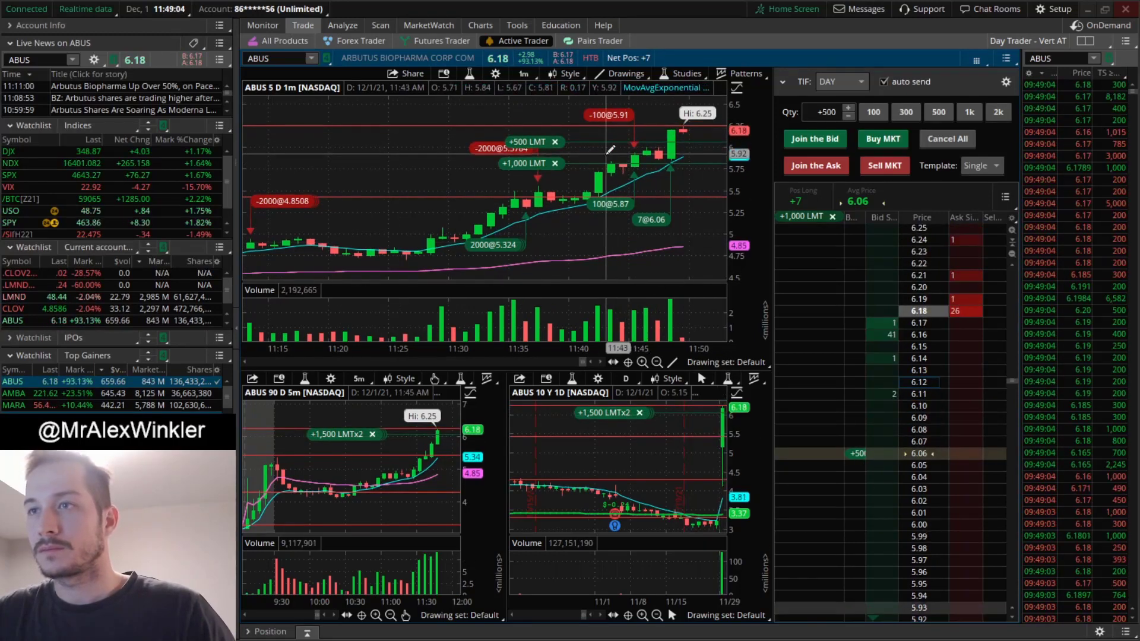
Raise the pending 500-share ABUS buy limit order to 6.10 on the price ladder.
{"action": "scroll", "coordinate": [615, 154], "scroll_direction": "down", "scroll_amount": 3}
{"action": "key", "text": "alt"}
{"action": "scroll", "coordinate": [629, 127], "scroll_direction": "up", "scroll_amount": 3}
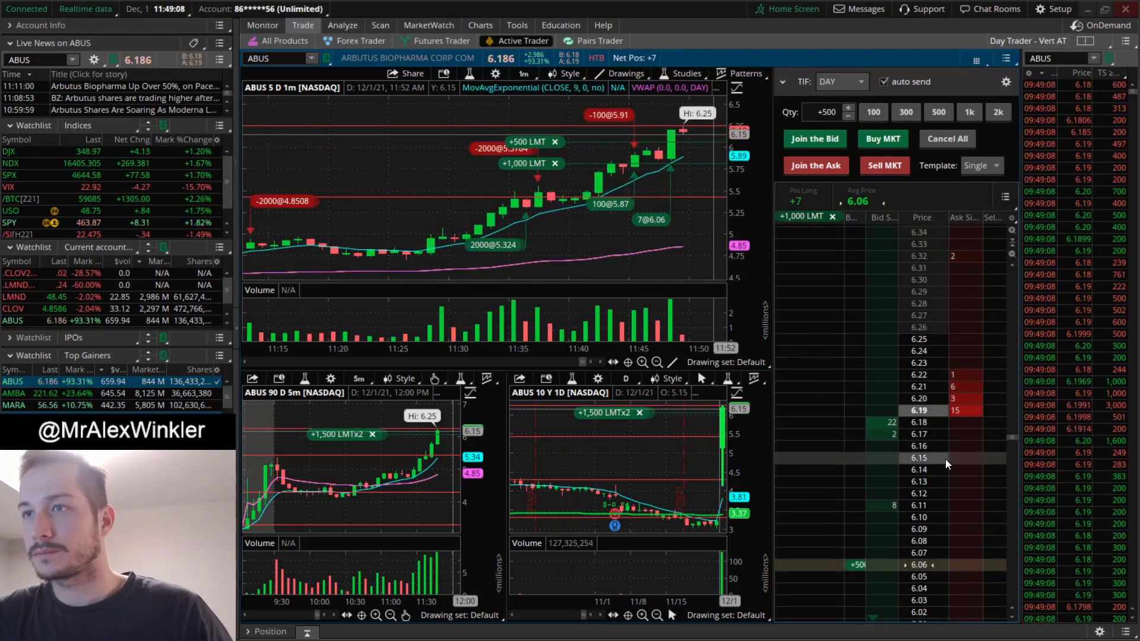
{"action": "scroll", "coordinate": [933, 472], "scroll_direction": "down", "scroll_amount": 1}
{"action": "scroll", "coordinate": [932, 469], "scroll_direction": "down", "scroll_amount": 3}
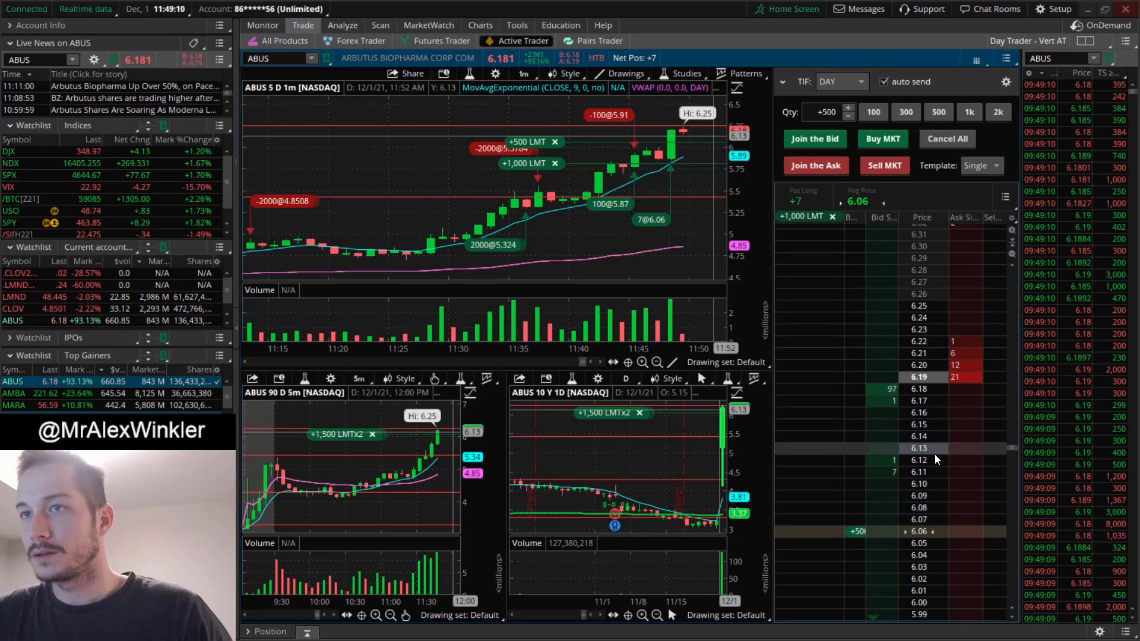
{"action": "scroll", "coordinate": [933, 452], "scroll_direction": "down", "scroll_amount": 2}
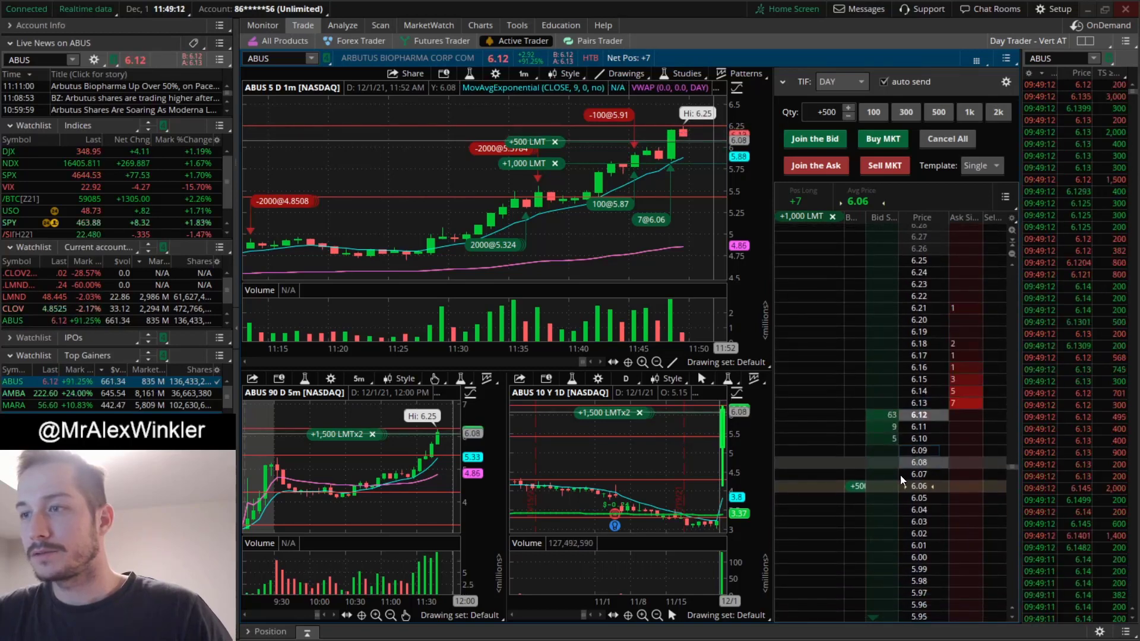
{"action": "left_click_drag", "start_coordinate": [863, 490], "coordinate": [881, 440]}
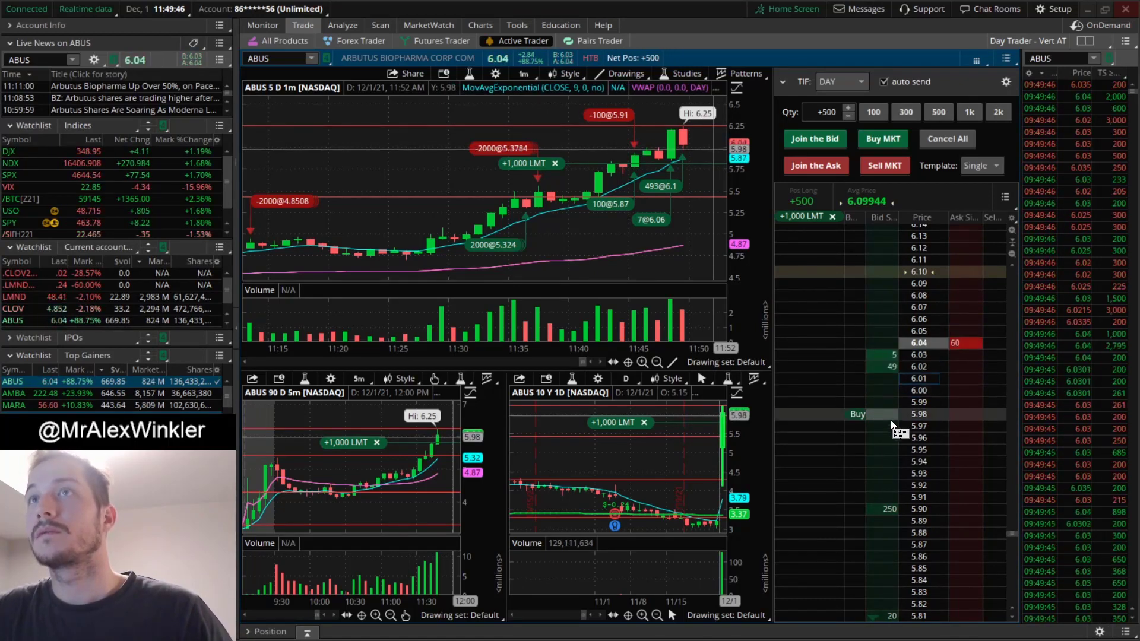
Place another buy limit order for 500 ABUS shares at 5.92.
{"action": "scroll", "coordinate": [918, 362], "scroll_direction": "up", "scroll_amount": 2}
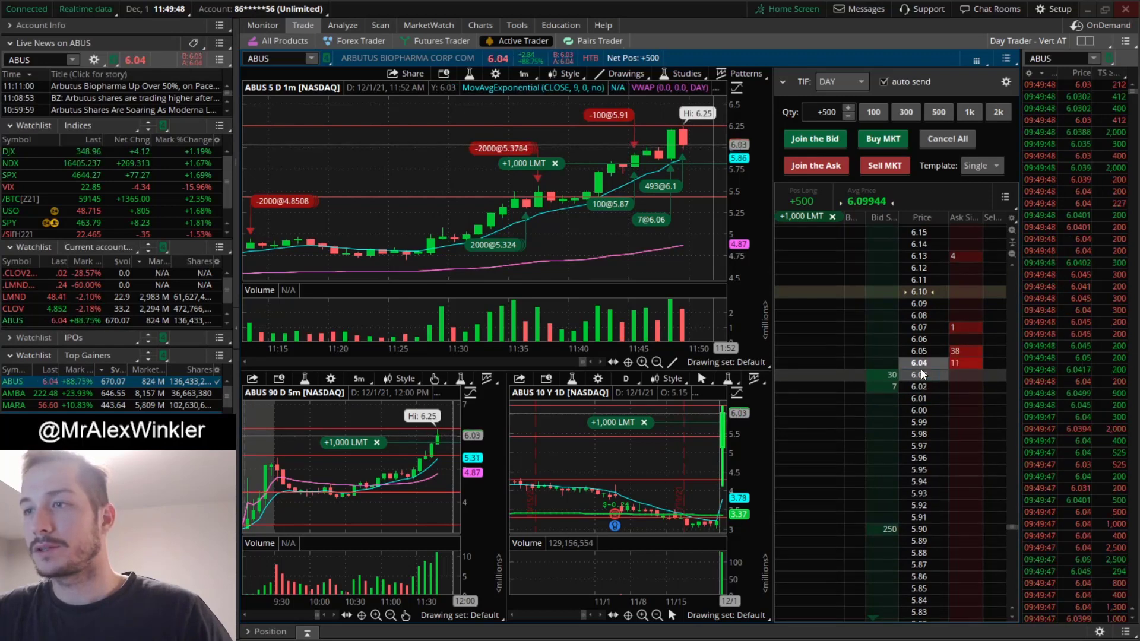
{"action": "scroll", "coordinate": [925, 427], "scroll_direction": "down", "scroll_amount": 2}
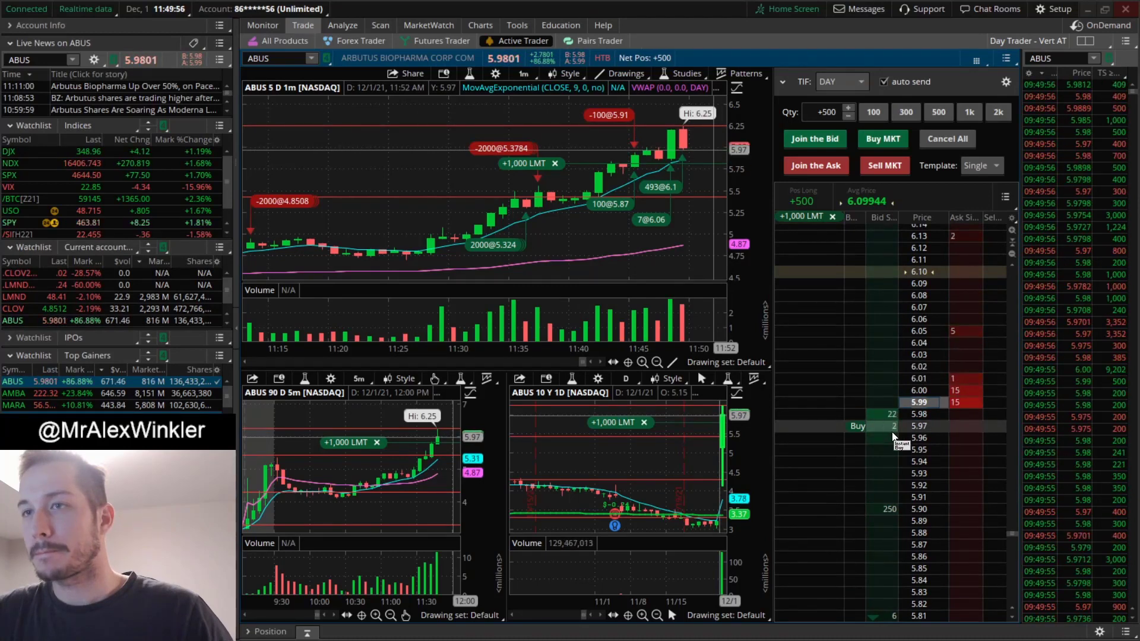
{"action": "scroll", "coordinate": [916, 450], "scroll_direction": "down", "scroll_amount": 1}
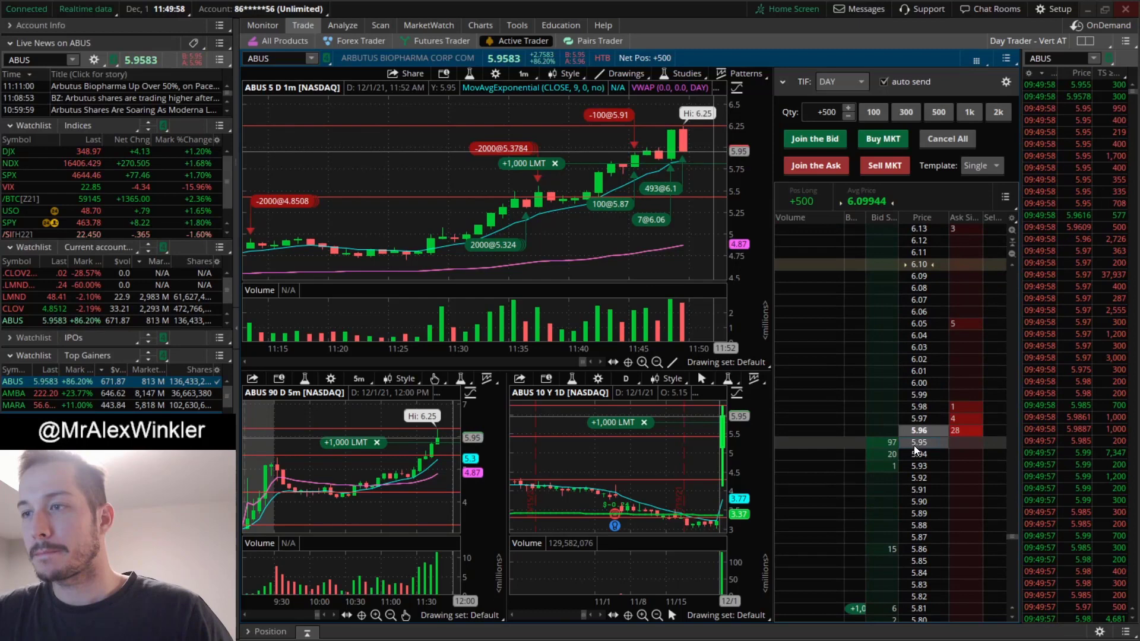
{"action": "left_click", "coordinate": [890, 481]}
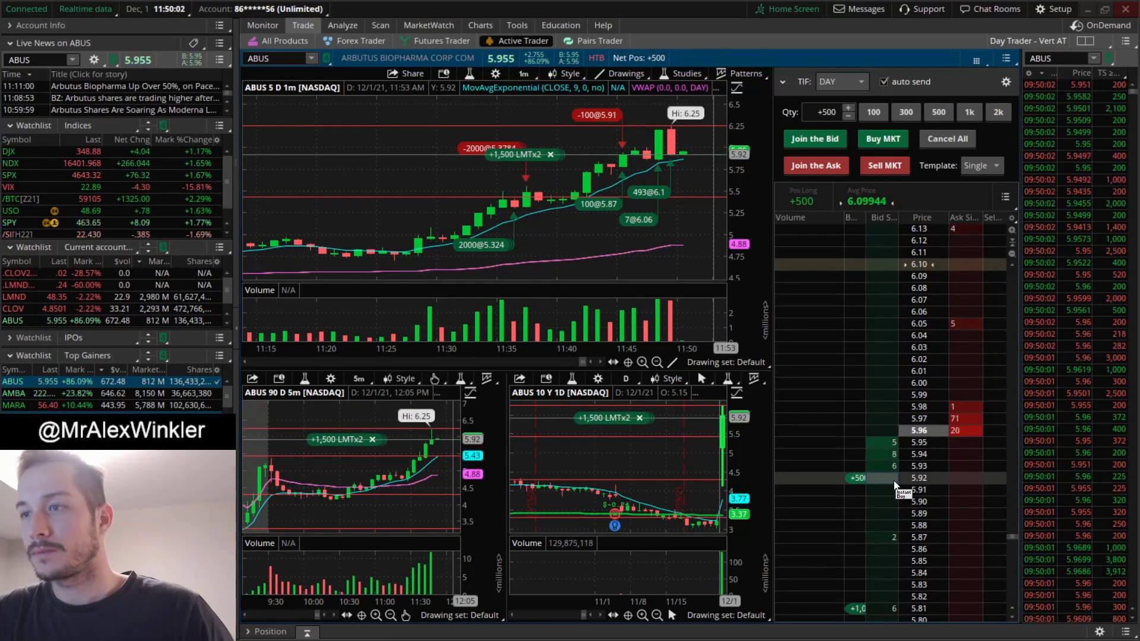
Place sell limit orders at 6.01 for the whole 1,000-share ABUS position.
{"action": "scroll", "coordinate": [942, 504], "scroll_direction": "down", "scroll_amount": 1}
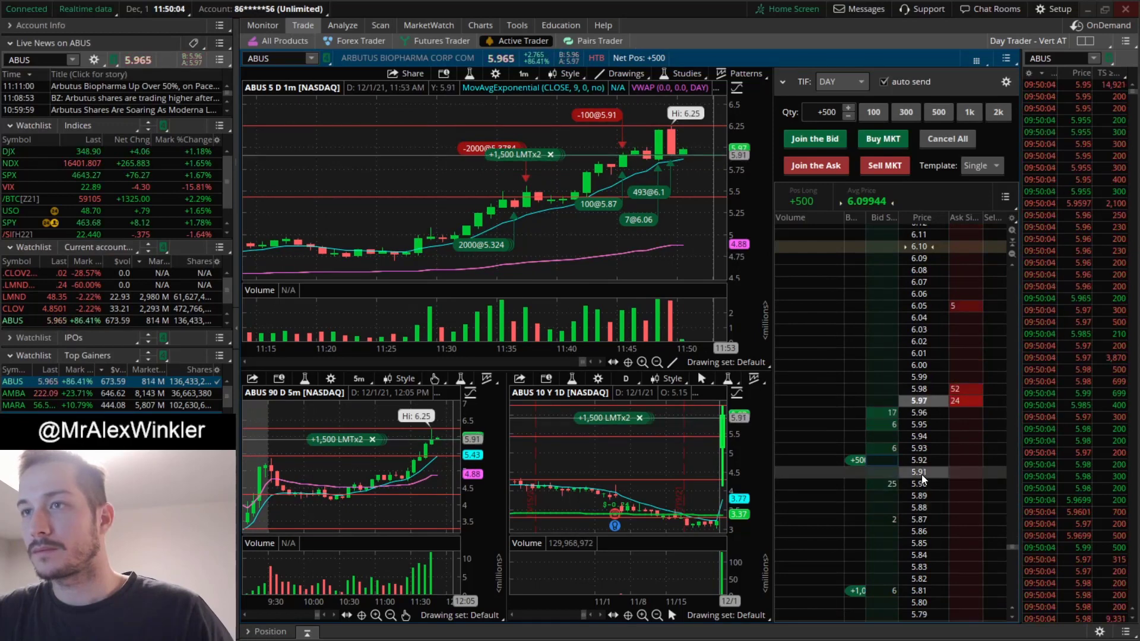
{"action": "scroll", "coordinate": [659, 263], "scroll_direction": "down", "scroll_amount": 3}
{"action": "scroll", "coordinate": [659, 262], "scroll_direction": "up", "scroll_amount": 1}
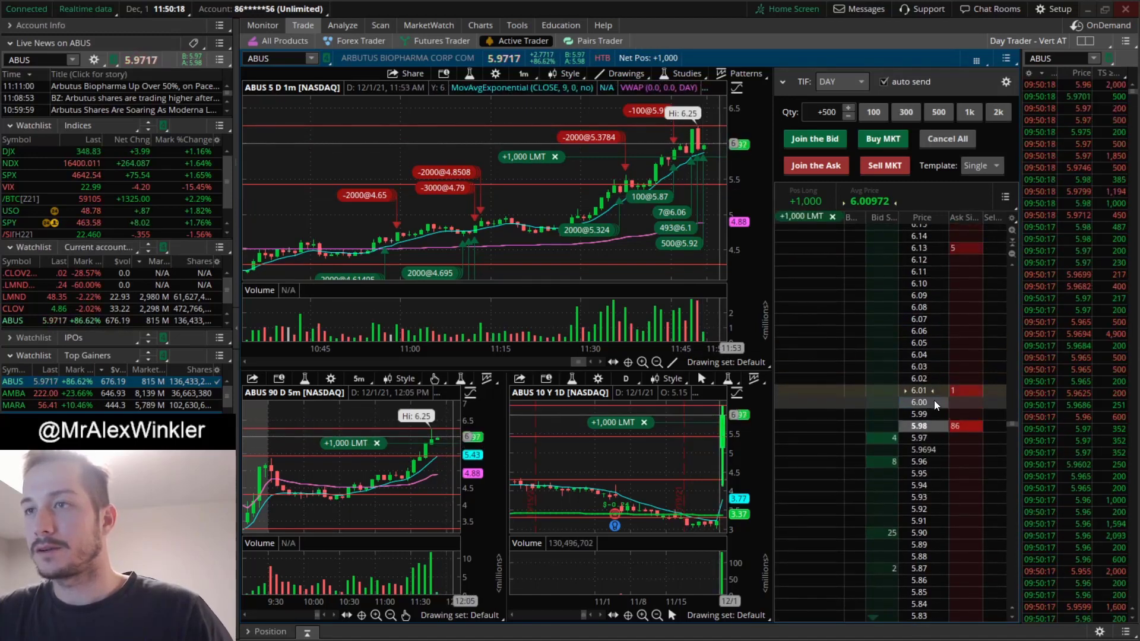
{"action": "left_click", "coordinate": [994, 391]}
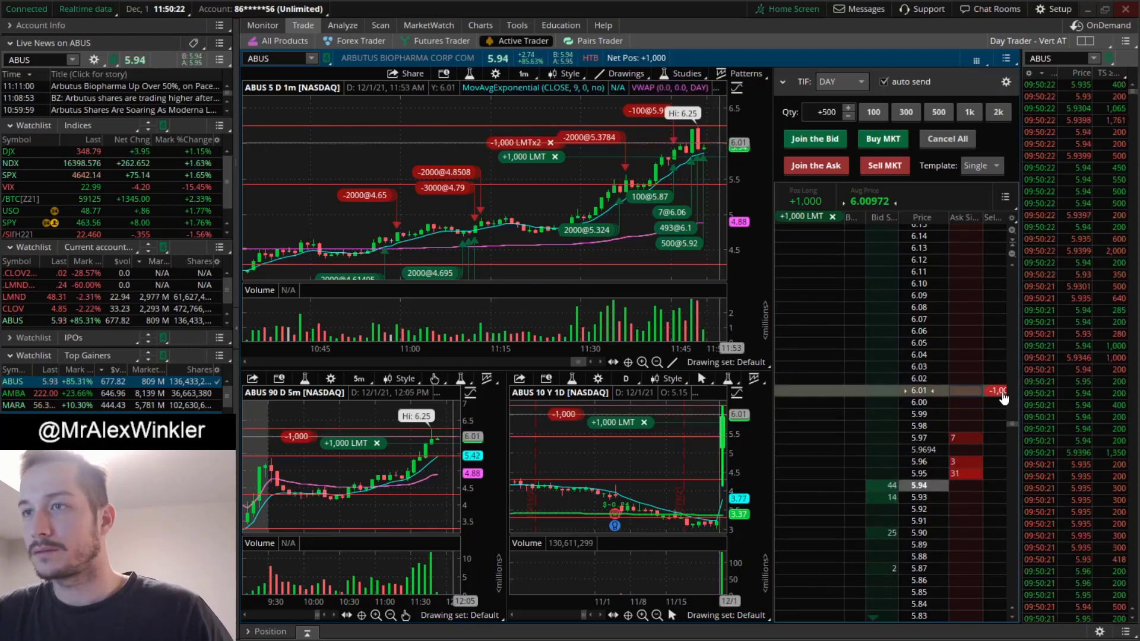
Reprice the pending ABUS orders, moving the 1,000-share buy to 5.79 and the sells to 6.06 and finally 6.05.
{"action": "scroll", "coordinate": [706, 228], "scroll_direction": "up", "scroll_amount": 3}
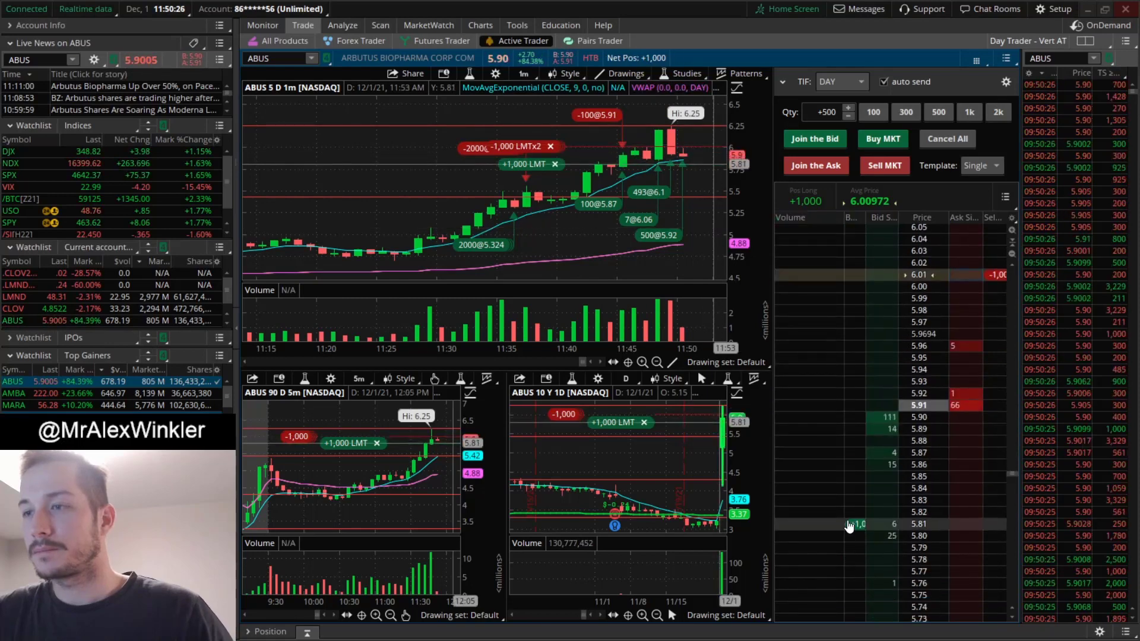
{"action": "left_click", "coordinate": [861, 538]}
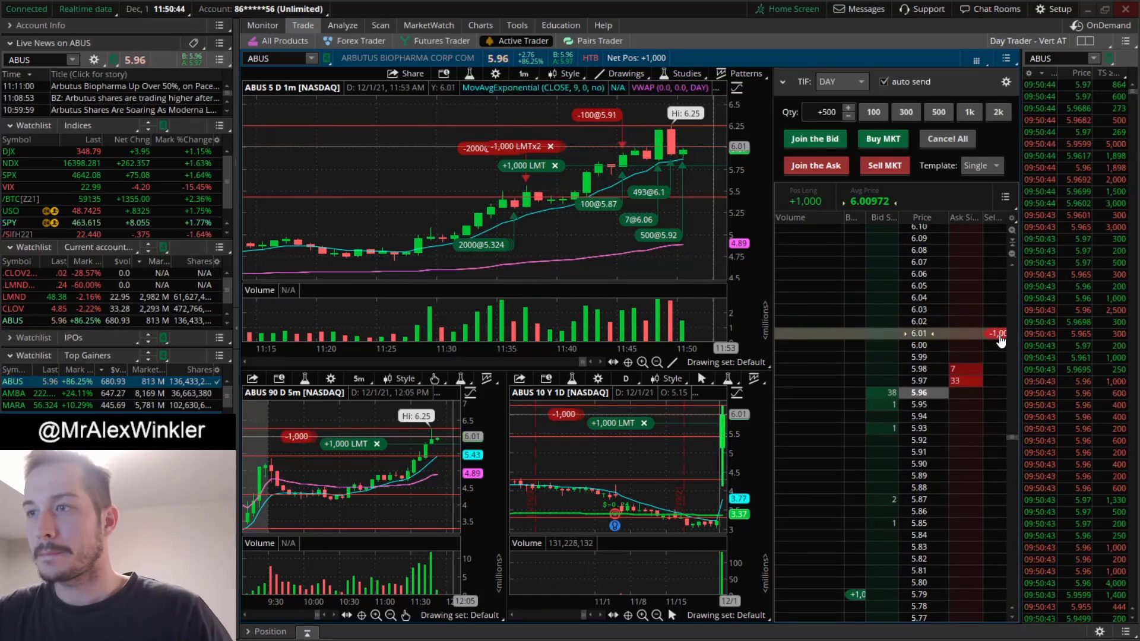
{"action": "left_click_drag", "start_coordinate": [1000, 340], "coordinate": [993, 286]}
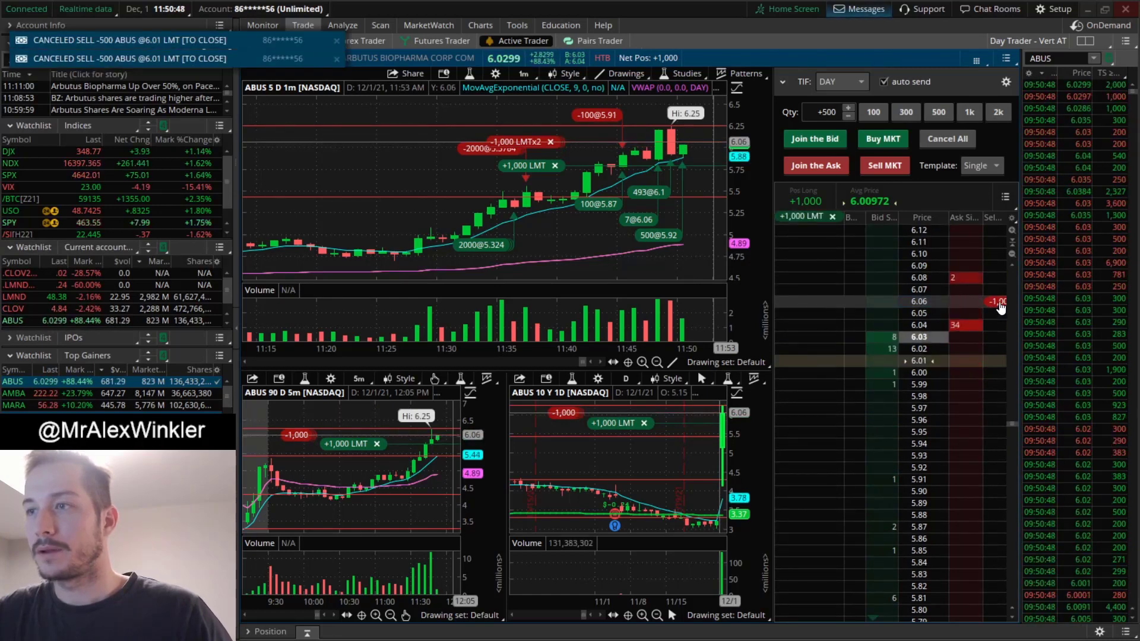
{"action": "left_click_drag", "start_coordinate": [1000, 305], "coordinate": [995, 323]}
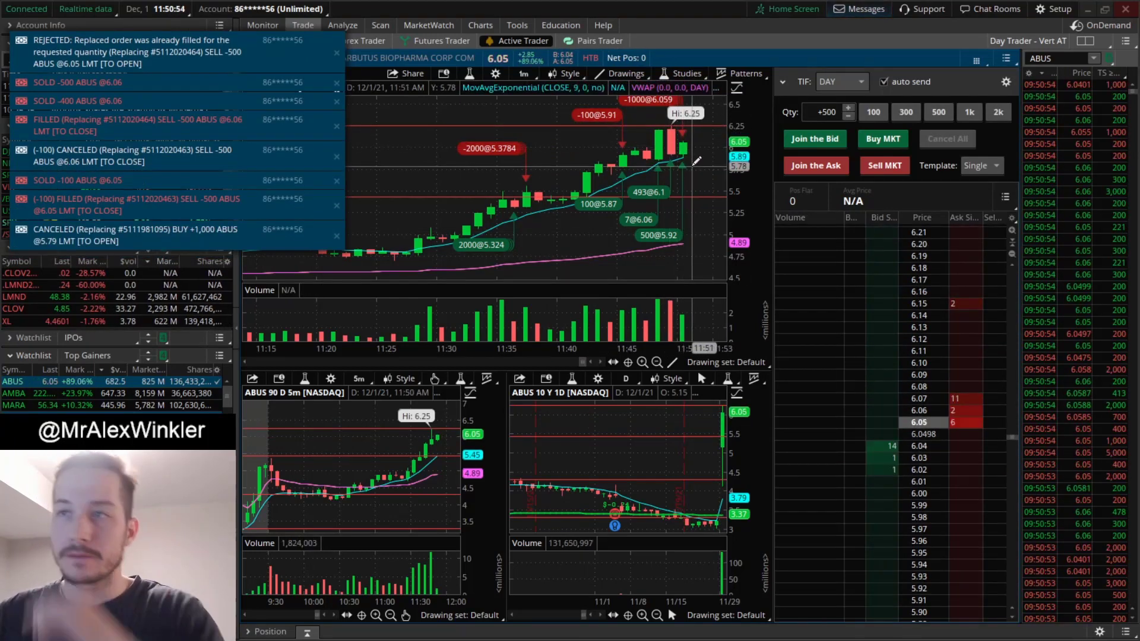
Discard the stray line on the ABUS chart, look at the Monitor view and return to Active Trader.
{"action": "left_click_drag", "start_coordinate": [692, 158], "coordinate": [703, 142]}
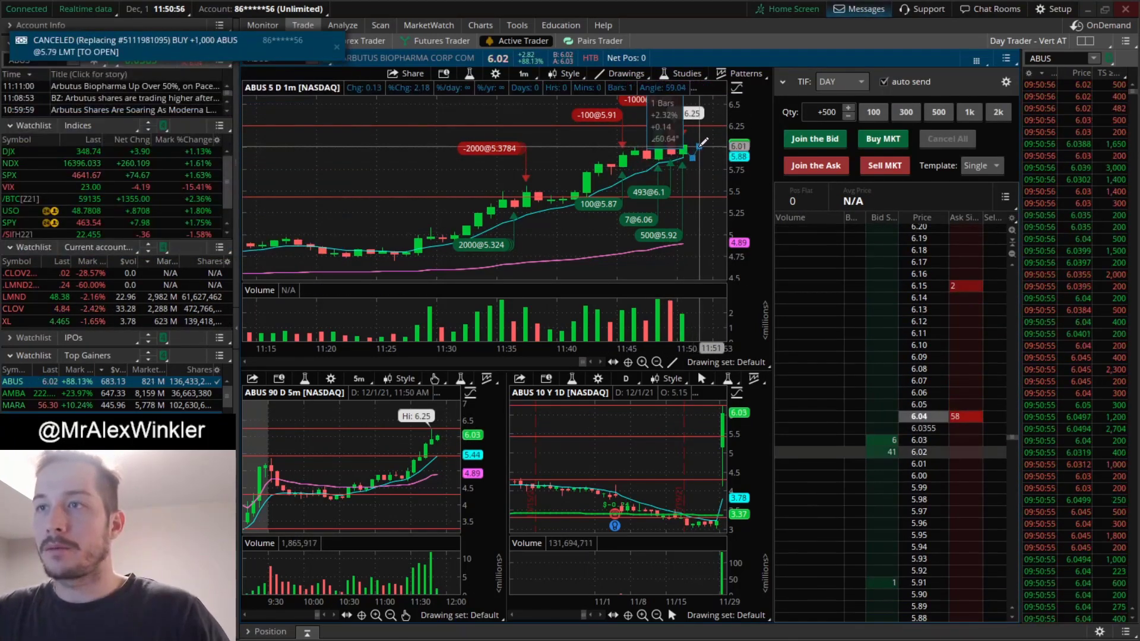
{"action": "key", "text": "Escape"}
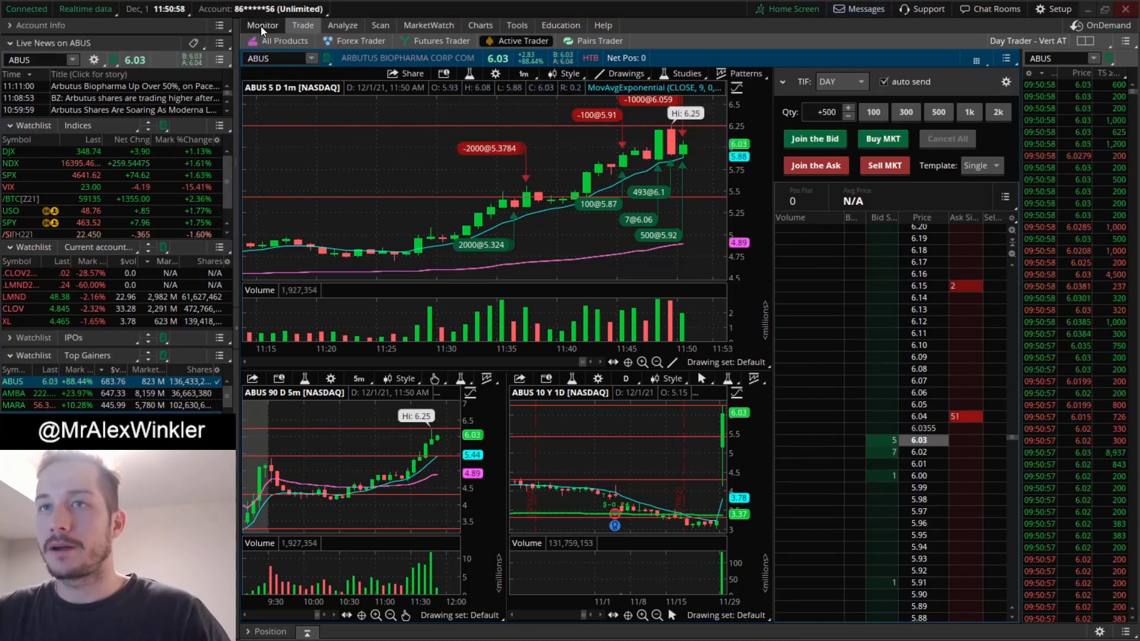
{"action": "left_click", "coordinate": [262, 25]}
{"action": "left_click", "coordinate": [303, 25]}
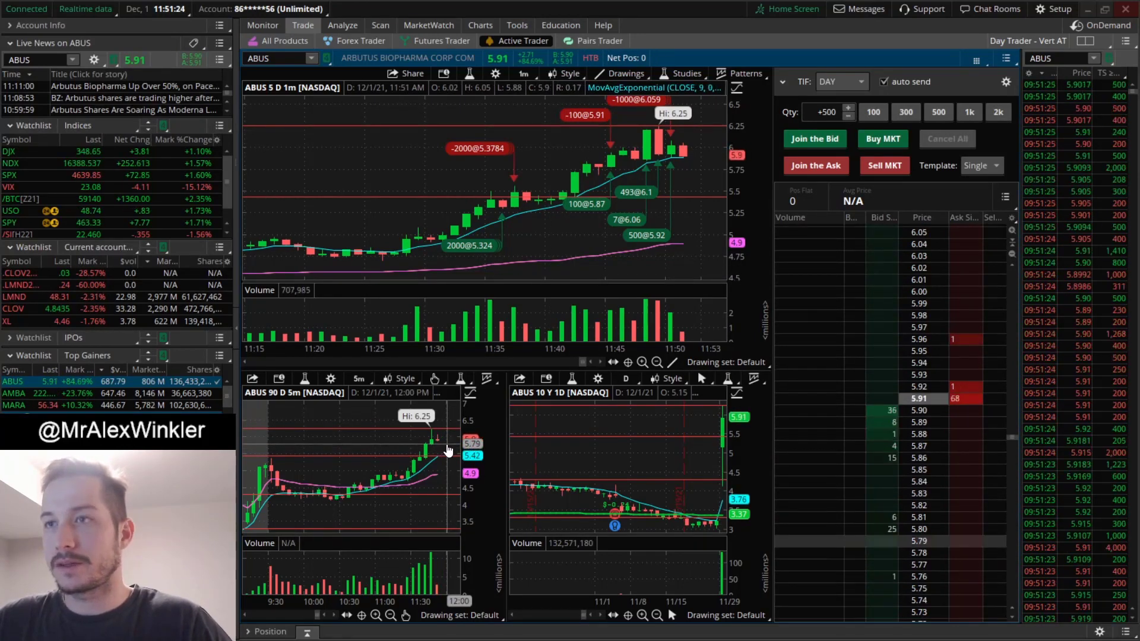
Review the day's ABUS buy and sell markers on the one-minute chart.
{"action": "scroll", "coordinate": [598, 230], "scroll_direction": "down", "scroll_amount": 3}
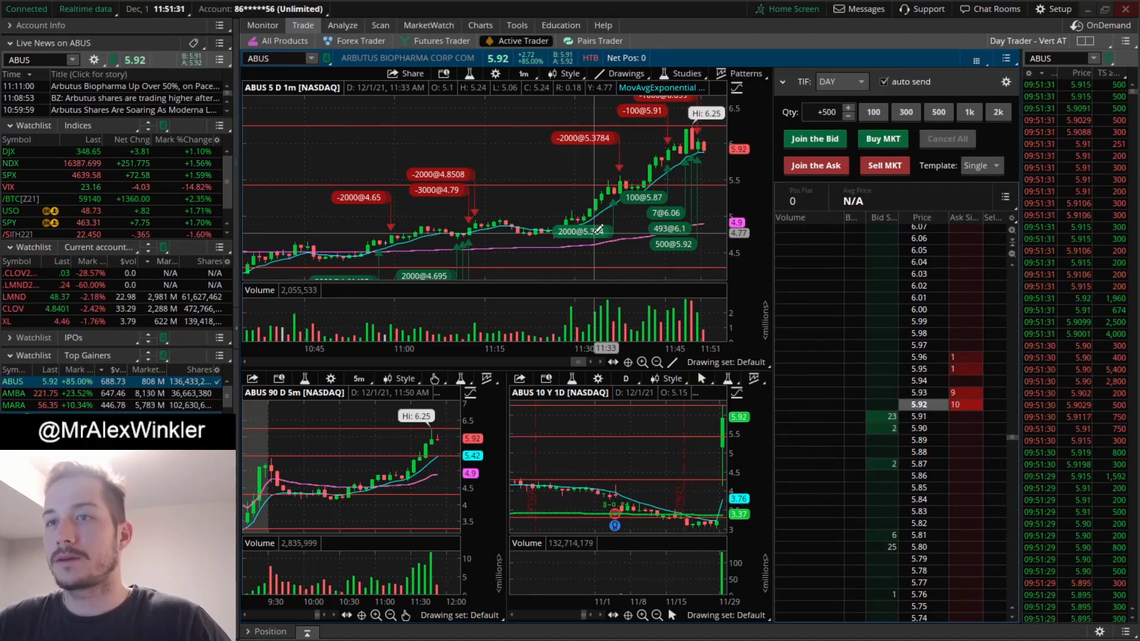
{"action": "scroll", "coordinate": [599, 230], "scroll_direction": "up", "scroll_amount": 6}
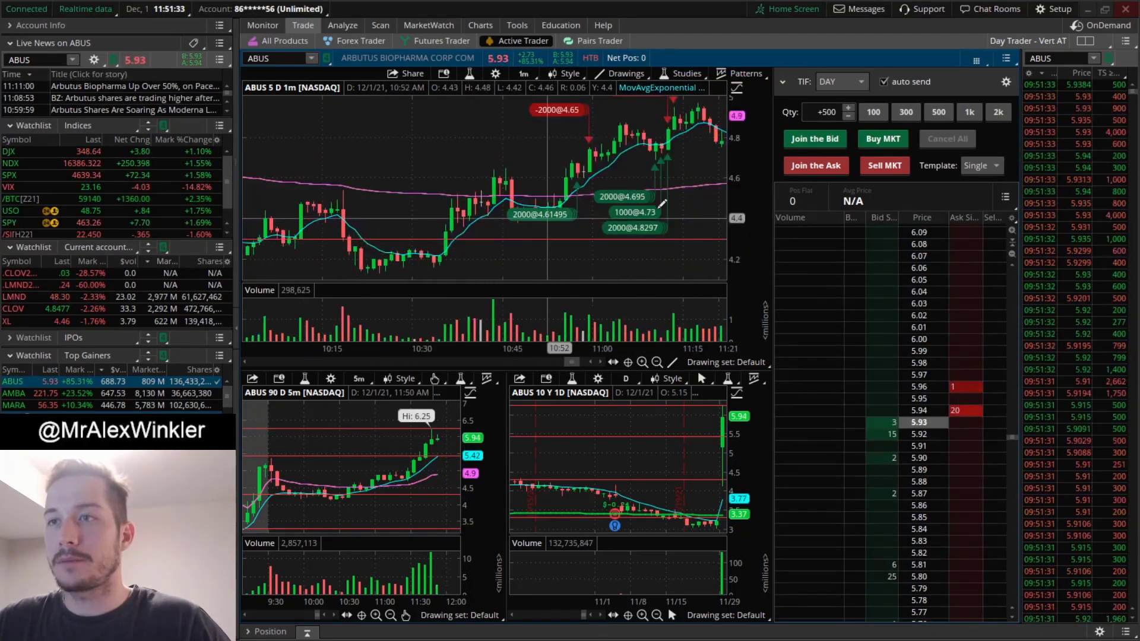
{"action": "scroll", "coordinate": [601, 216], "scroll_direction": "down", "scroll_amount": 3}
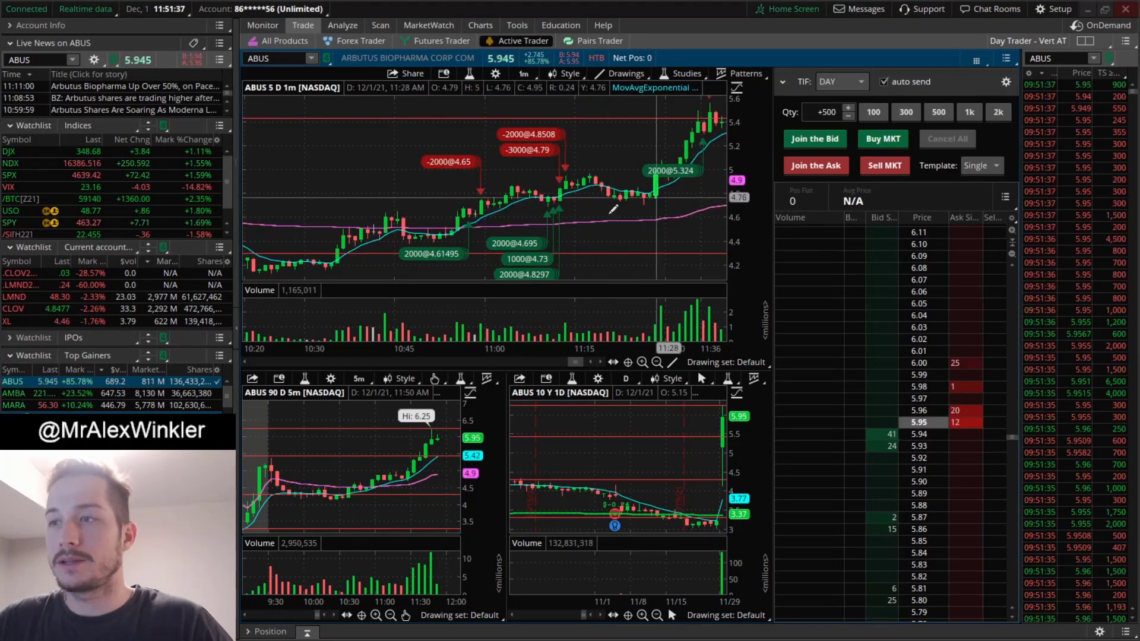
{"action": "scroll", "coordinate": [642, 199], "scroll_direction": "down", "scroll_amount": 5}
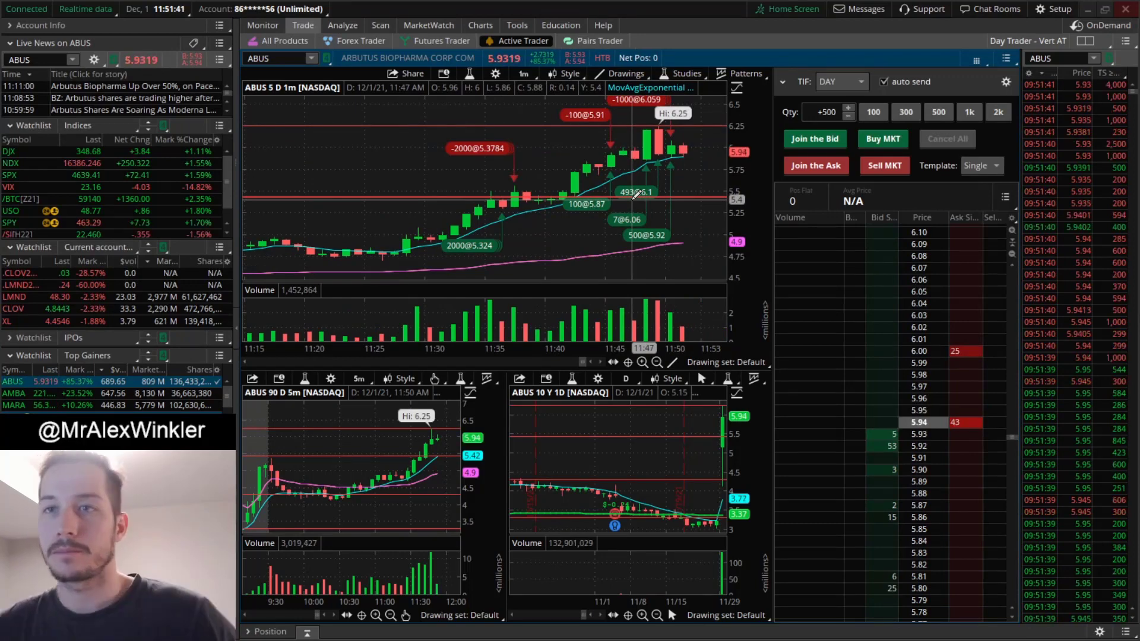
{"action": "scroll", "coordinate": [636, 195], "scroll_direction": "up", "scroll_amount": 5}
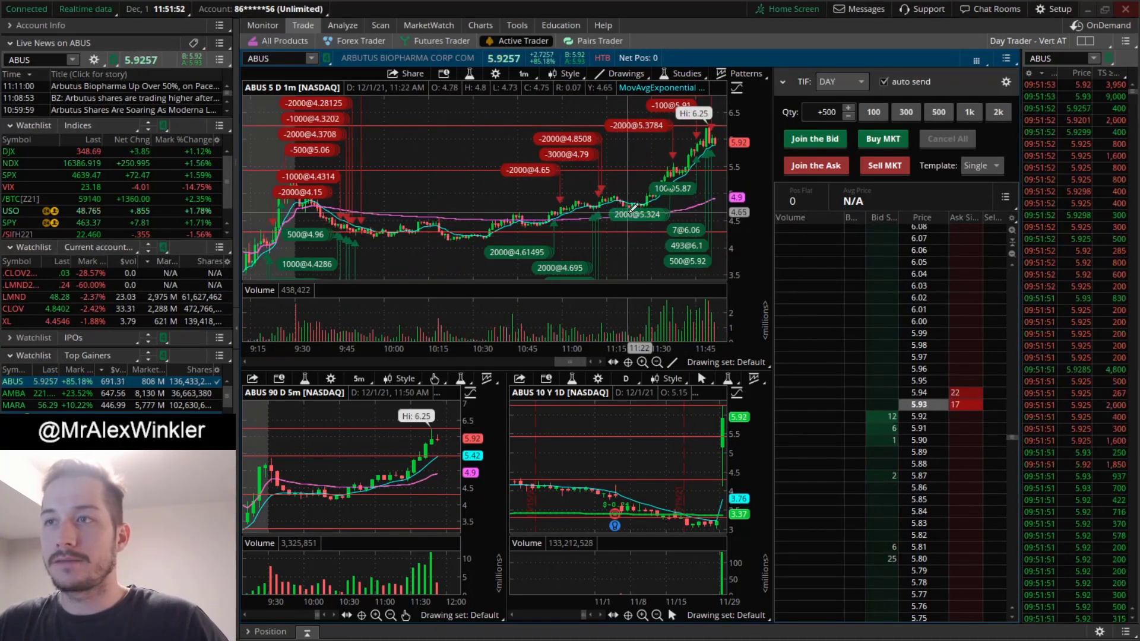
{"action": "scroll", "coordinate": [637, 208], "scroll_direction": "down", "scroll_amount": 3}
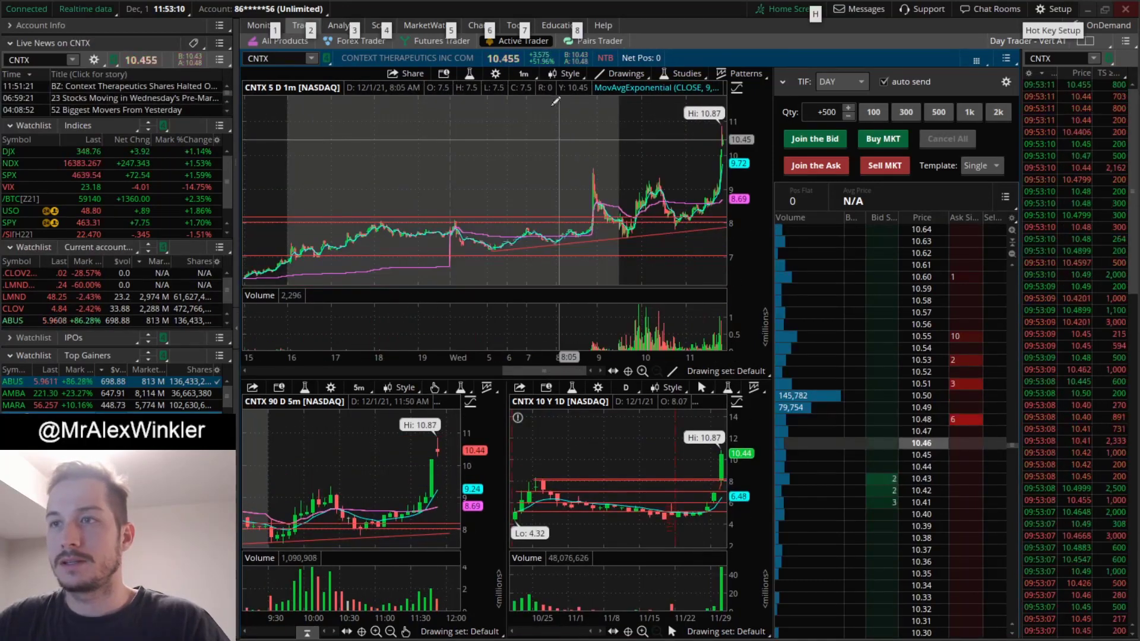
Measure the latest price surge after 11:45 on the CNTX one-minute chart and discard the measuring line.
{"action": "scroll", "coordinate": [580, 129], "scroll_direction": "up", "scroll_amount": 8}
{"action": "middle_click", "coordinate": [636, 140]}
{"action": "left_click", "coordinate": [649, 178]}
{"action": "left_click", "coordinate": [681, 186]}
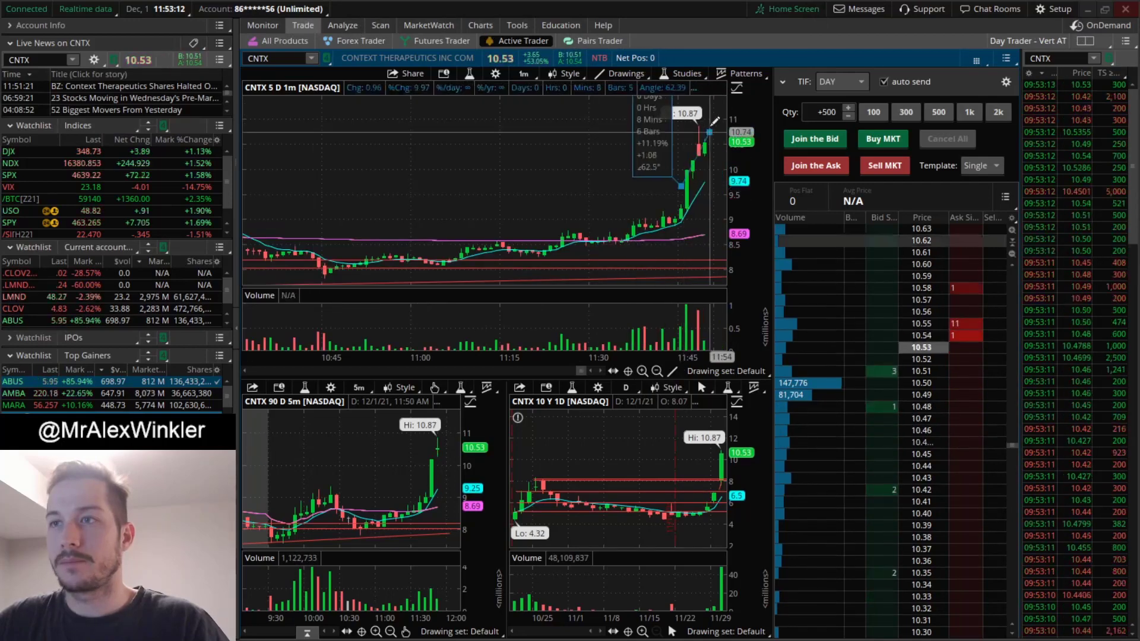
{"action": "left_click_drag", "start_coordinate": [714, 121], "coordinate": [699, 145]}
{"action": "key", "text": "alt"}
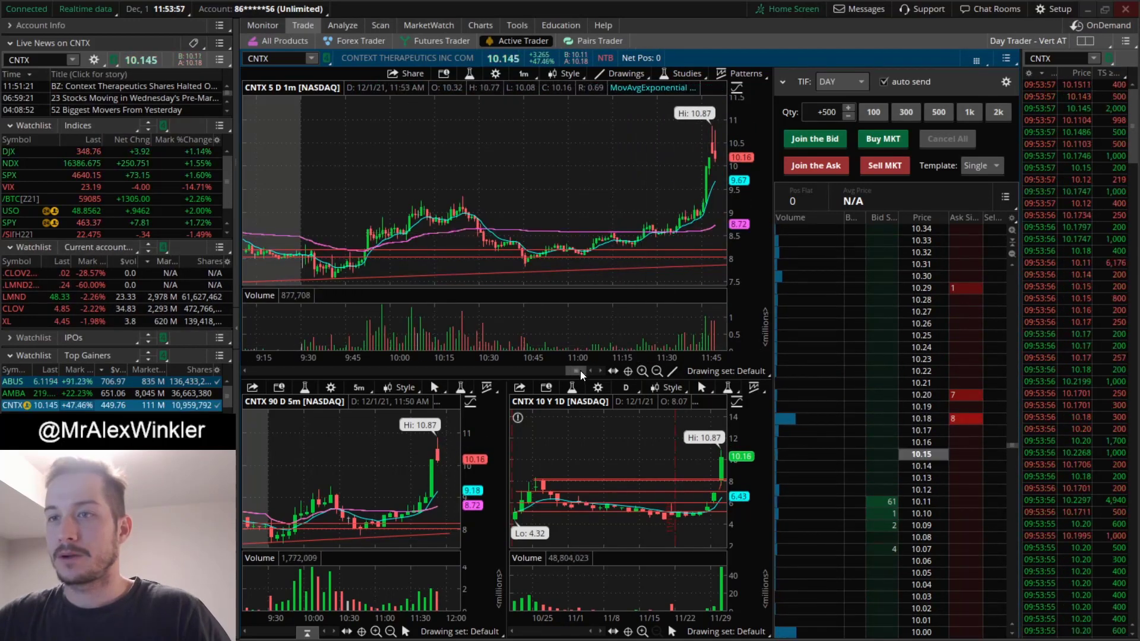
Measure the CNTX move between the post-open low and the premarket high, discard the line, and inspect the latest candles.
{"action": "left_click_drag", "start_coordinate": [580, 371], "coordinate": [569, 371]}
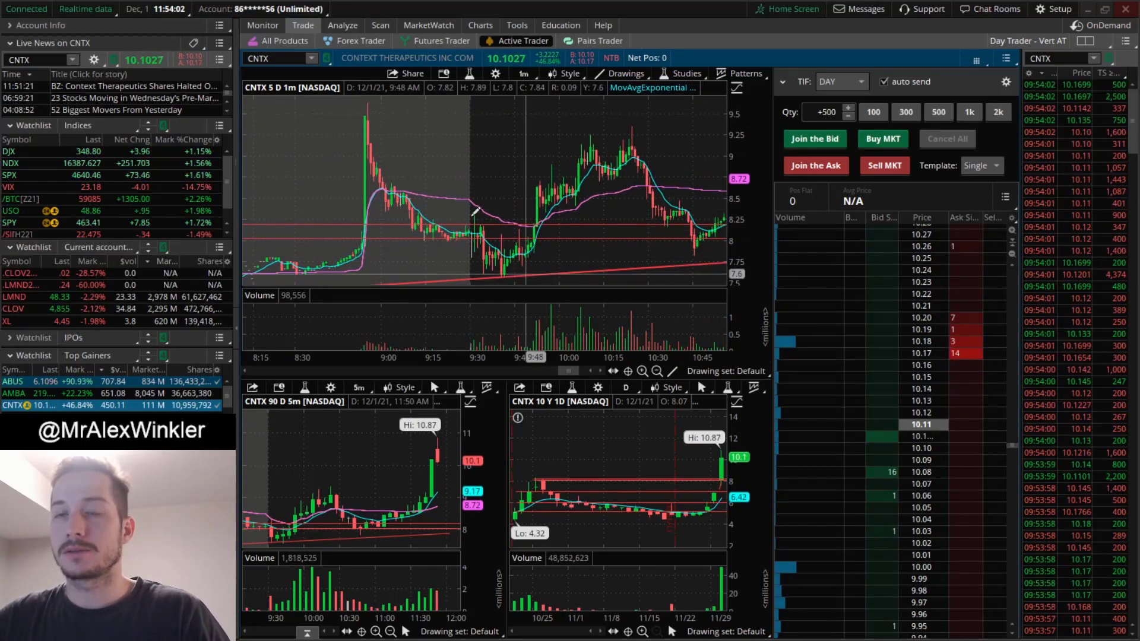
{"action": "left_click_drag", "start_coordinate": [512, 278], "coordinate": [381, 105]}
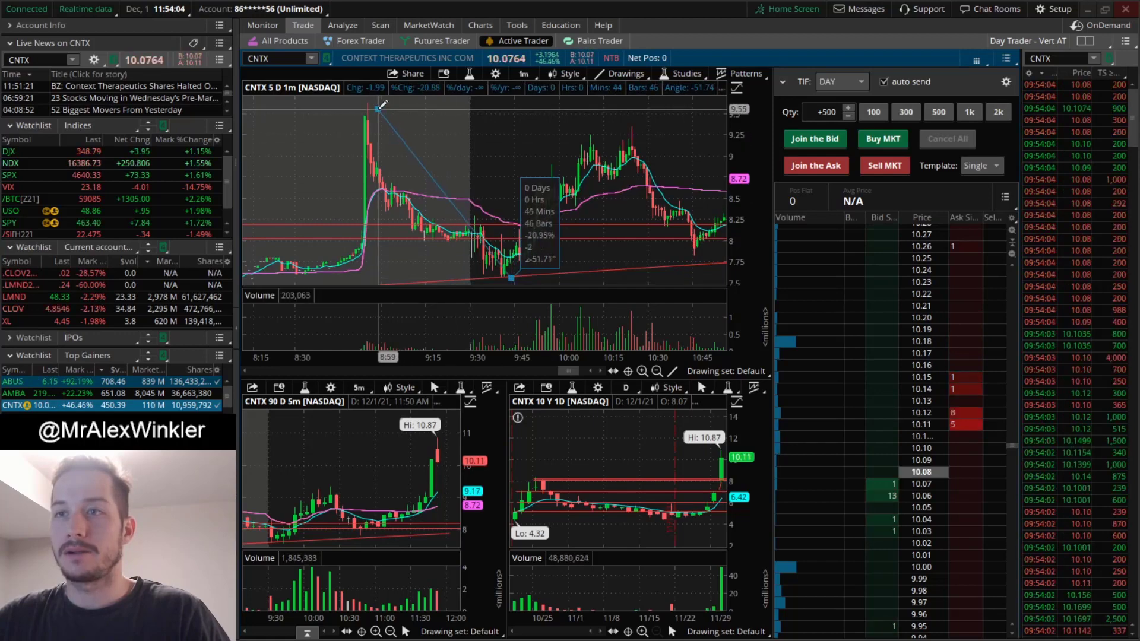
{"action": "left_click", "coordinate": [378, 109]}
{"action": "key", "text": "ctrl+z"}
{"action": "left_click_drag", "start_coordinate": [575, 371], "coordinate": [594, 371]}
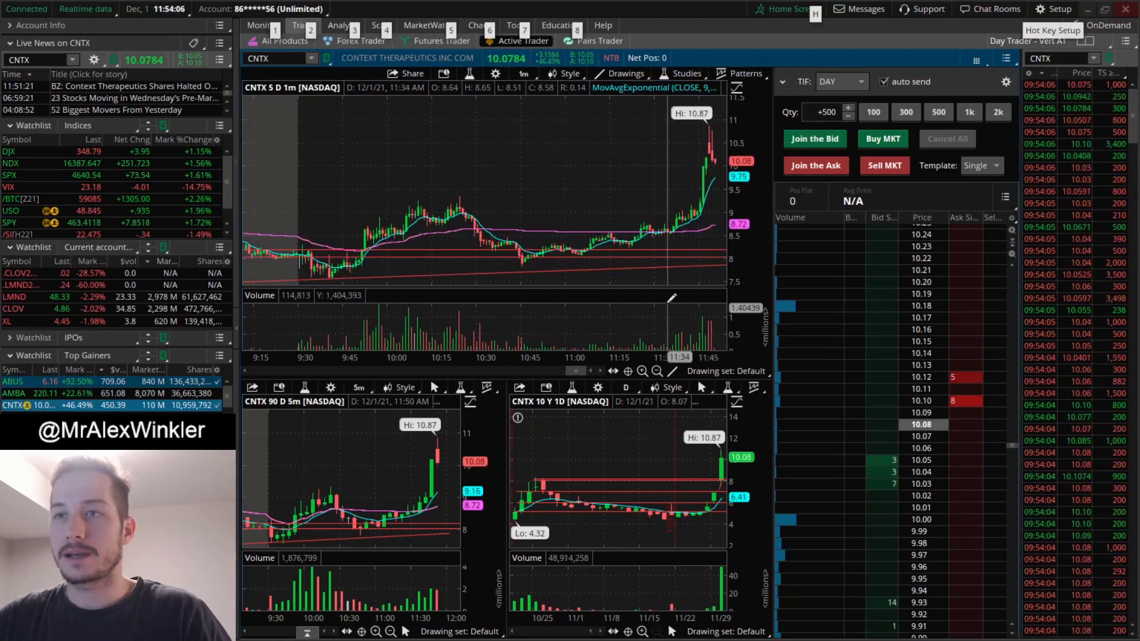
{"action": "scroll", "coordinate": [668, 289], "scroll_direction": "up", "scroll_amount": 5}
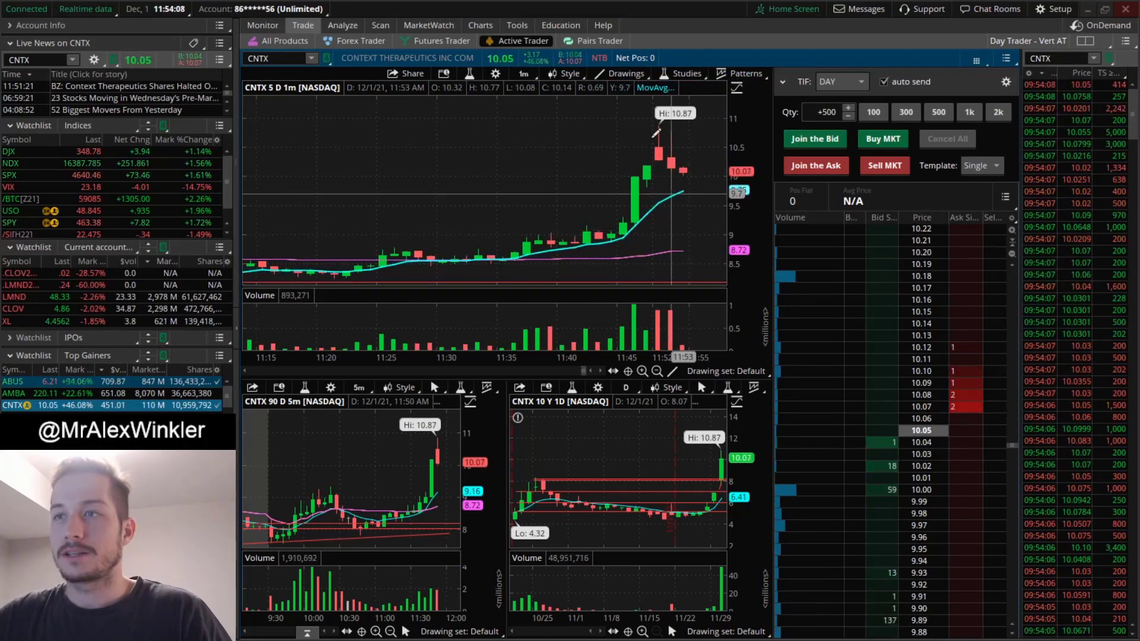
{"action": "scroll", "coordinate": [656, 133], "scroll_direction": "down", "scroll_amount": 5}
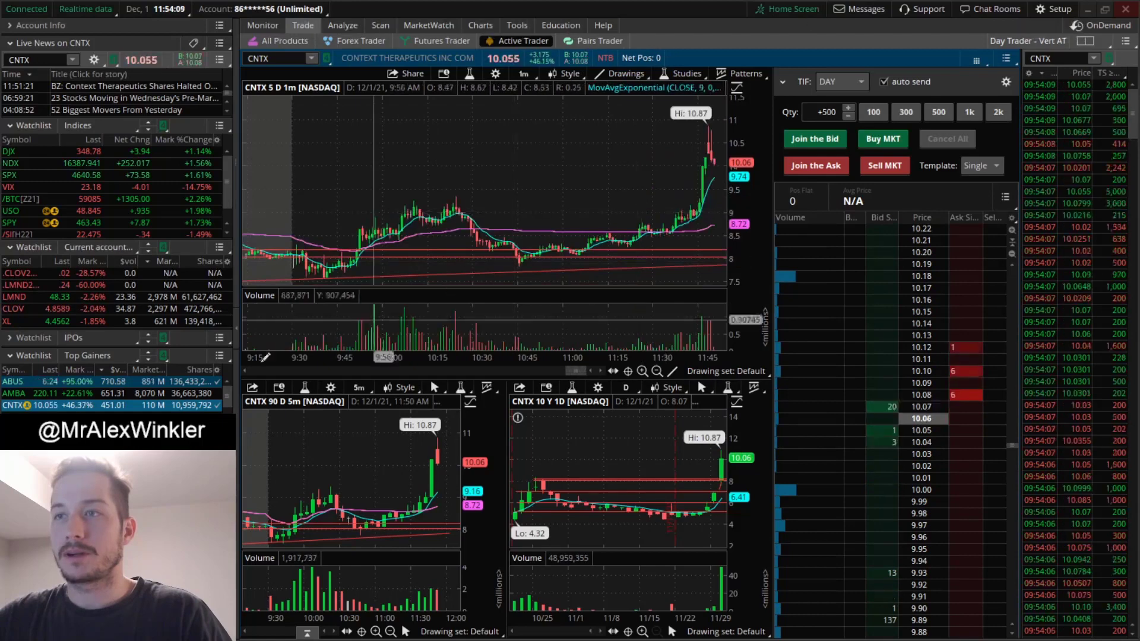
Load ABUS from the Top Gainers watchlist and measure its most recent price move on the one-minute chart.
{"action": "left_click", "coordinate": [86, 385]}
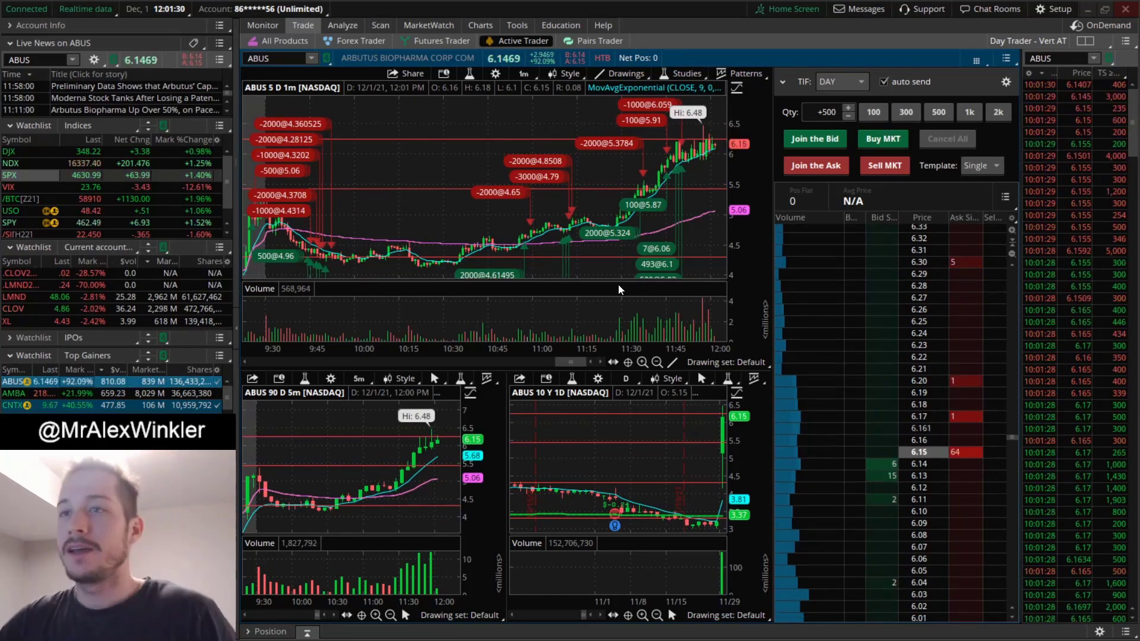
{"action": "scroll", "coordinate": [646, 168], "scroll_direction": "up", "scroll_amount": 2}
{"action": "left_click_drag", "start_coordinate": [624, 171], "coordinate": [715, 145]}
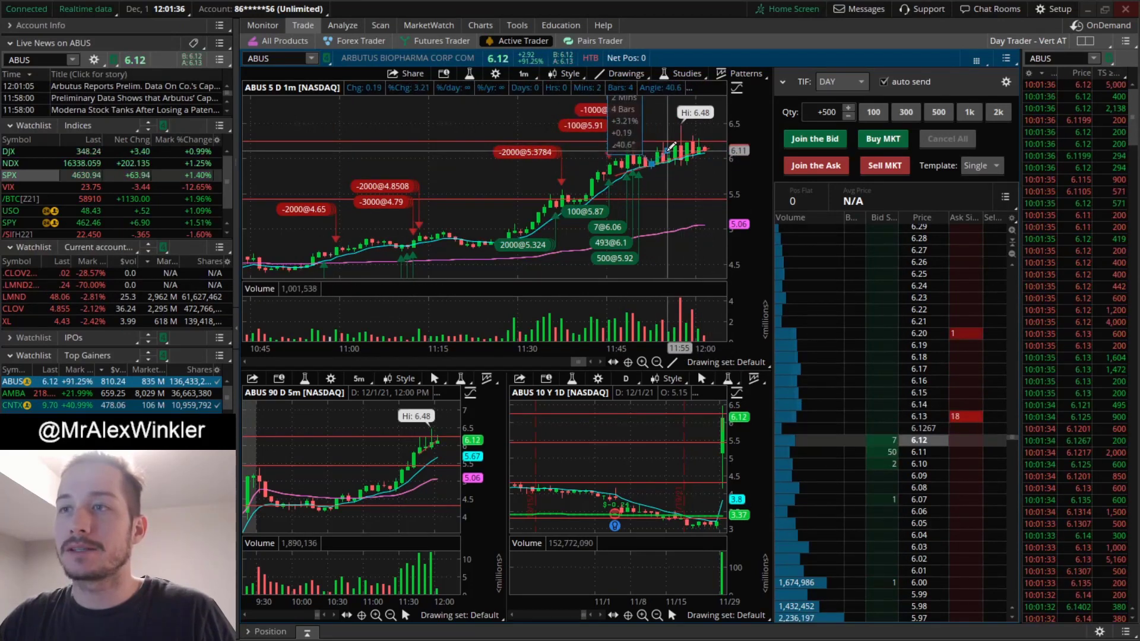
{"action": "key", "text": "alt"}
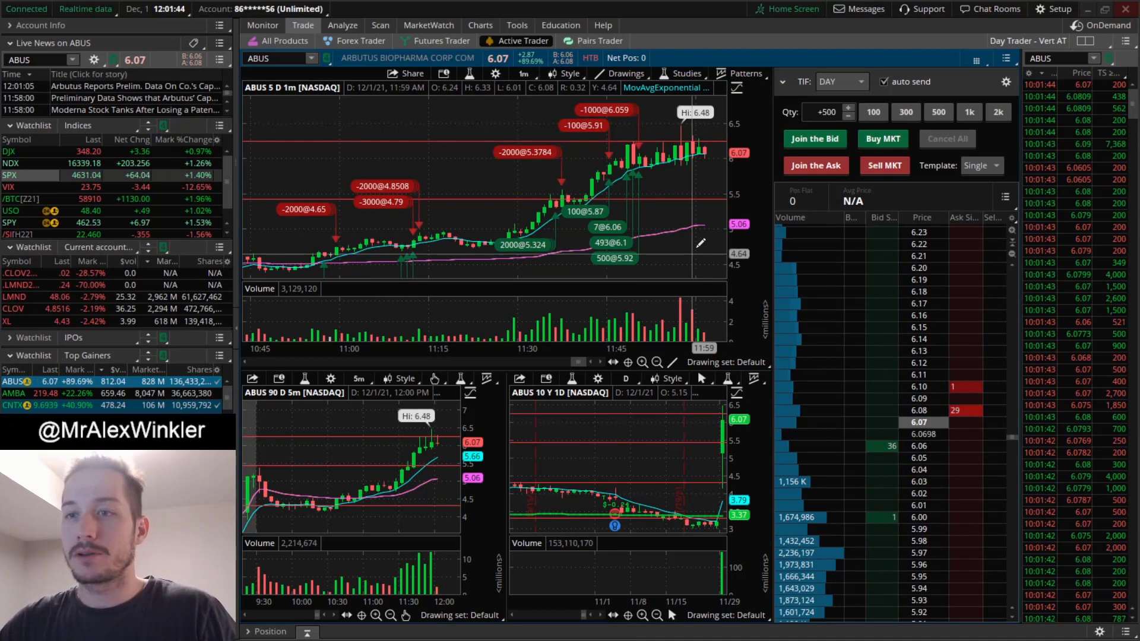
Examine the ABUS buy and sell markers from the premarket session through the latest noon candles on the one-minute chart.
{"action": "scroll", "coordinate": [561, 180], "scroll_direction": "down", "scroll_amount": 5}
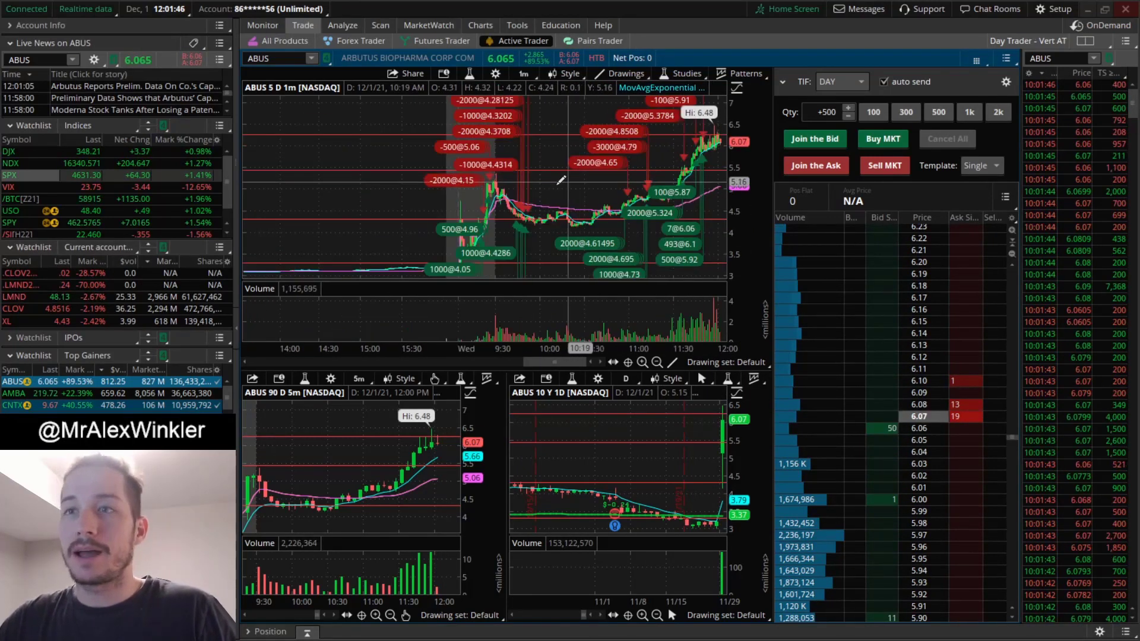
{"action": "scroll", "coordinate": [482, 212], "scroll_direction": "up", "scroll_amount": 4}
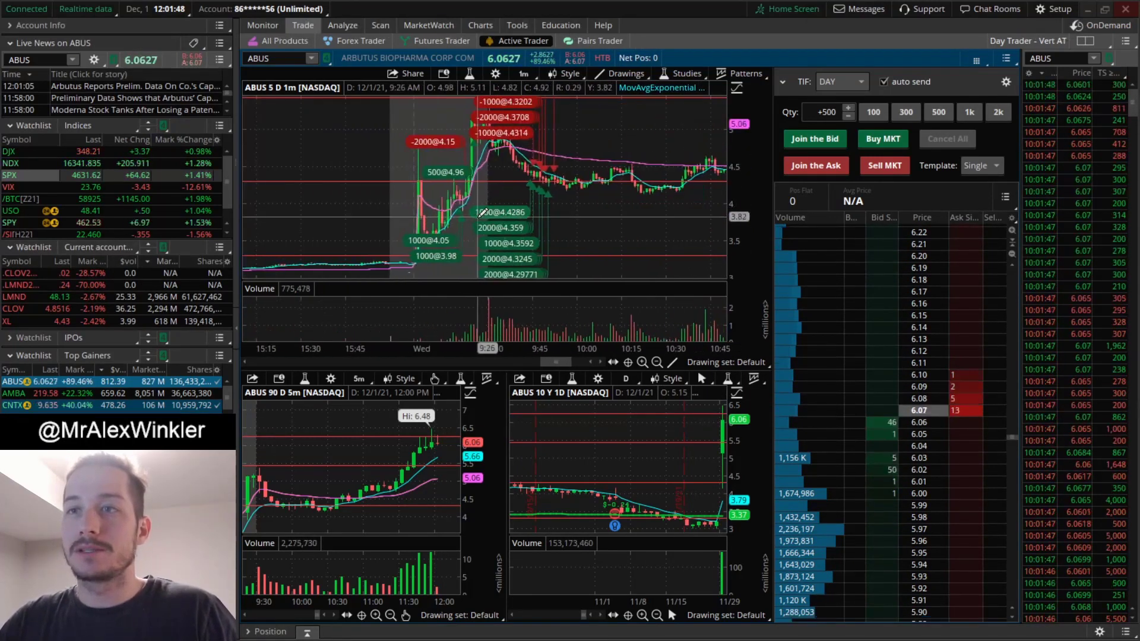
{"action": "scroll", "coordinate": [482, 213], "scroll_direction": "up", "scroll_amount": 3}
{"action": "scroll", "coordinate": [649, 218], "scroll_direction": "down", "scroll_amount": 1}
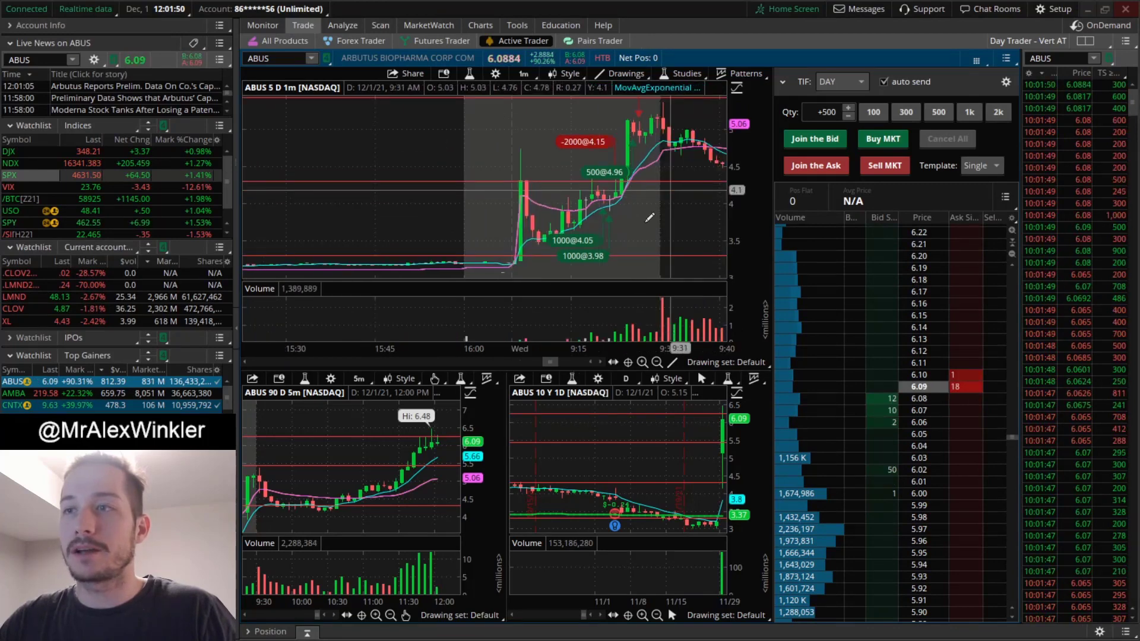
{"action": "scroll", "coordinate": [649, 218], "scroll_direction": "up", "scroll_amount": 1}
{"action": "scroll", "coordinate": [689, 224], "scroll_direction": "down", "scroll_amount": 2}
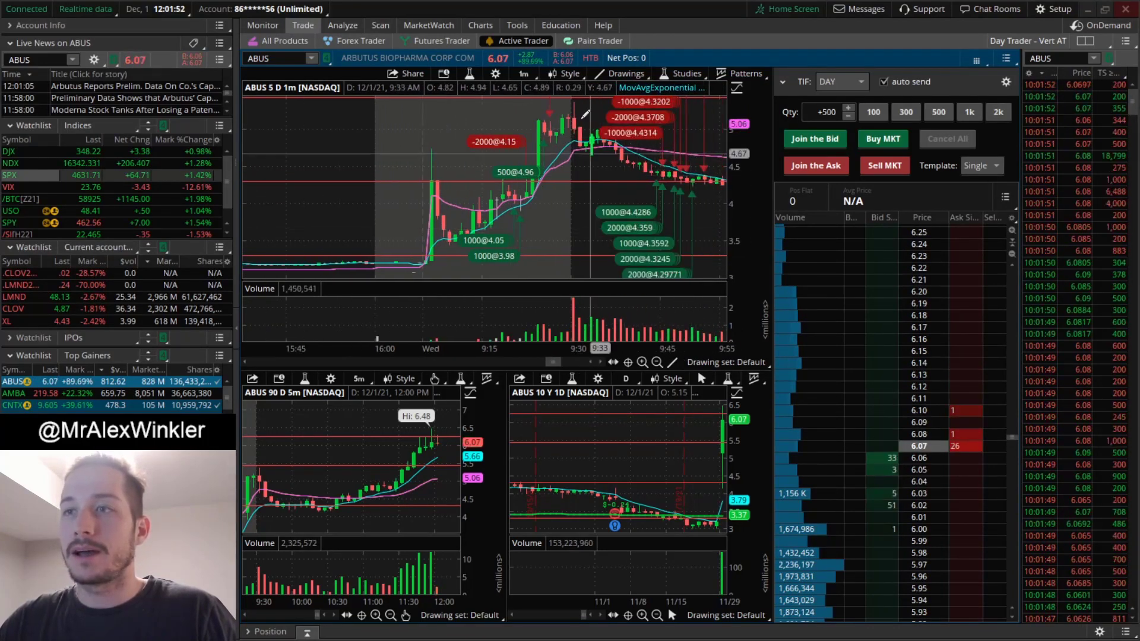
{"action": "scroll", "coordinate": [667, 196], "scroll_direction": "down", "scroll_amount": 2}
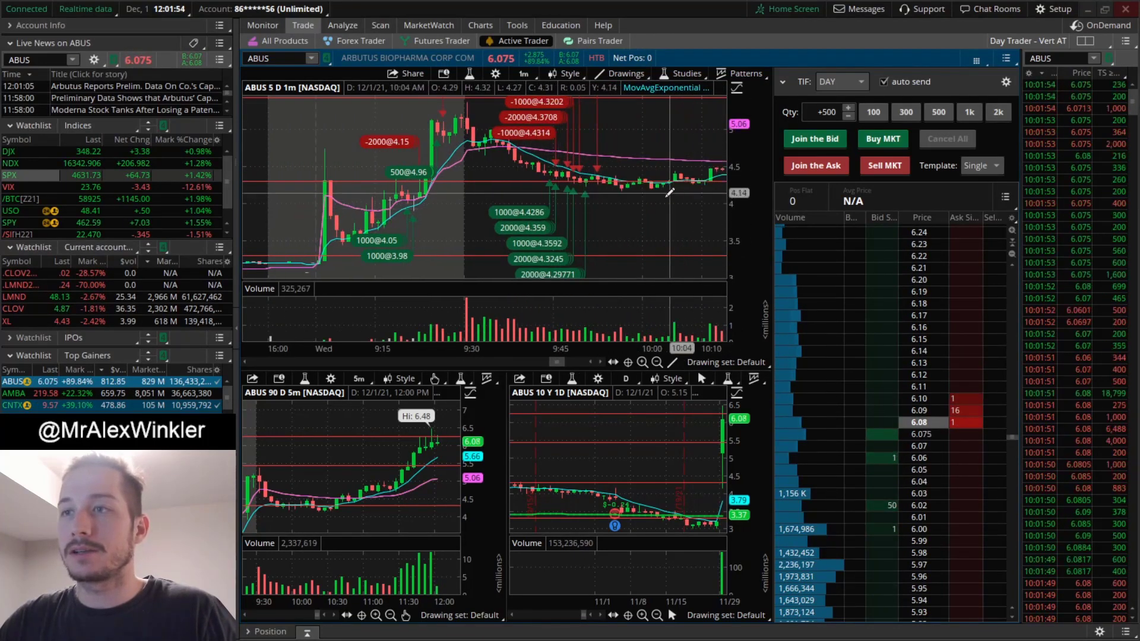
{"action": "left_click_drag", "start_coordinate": [670, 192], "coordinate": [481, 198]}
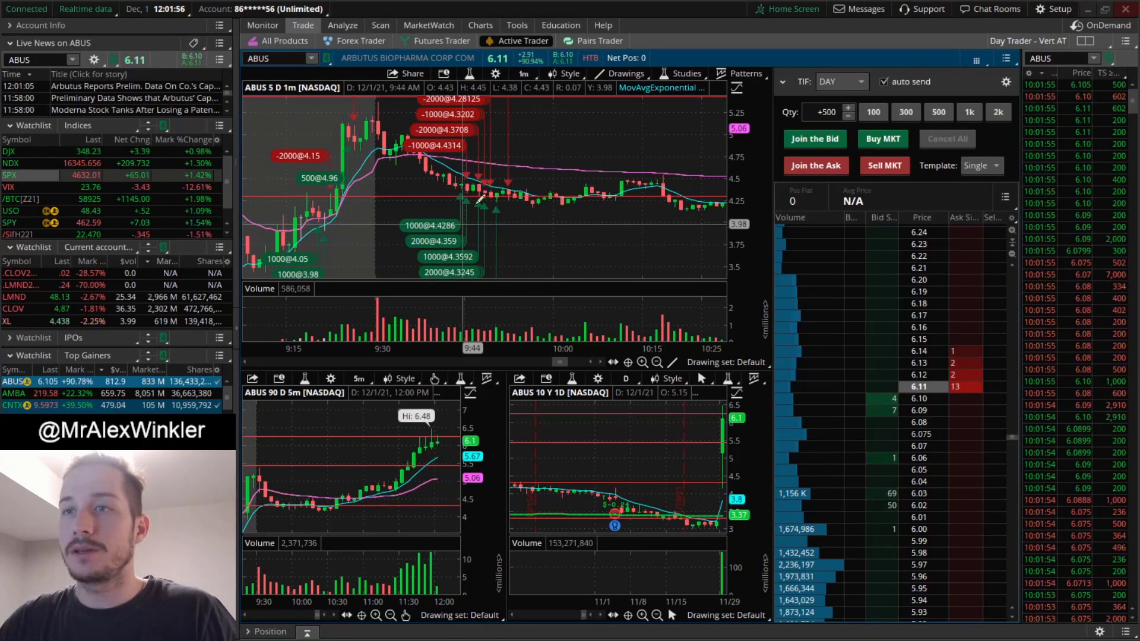
{"action": "scroll", "coordinate": [615, 203], "scroll_direction": "down", "scroll_amount": 2}
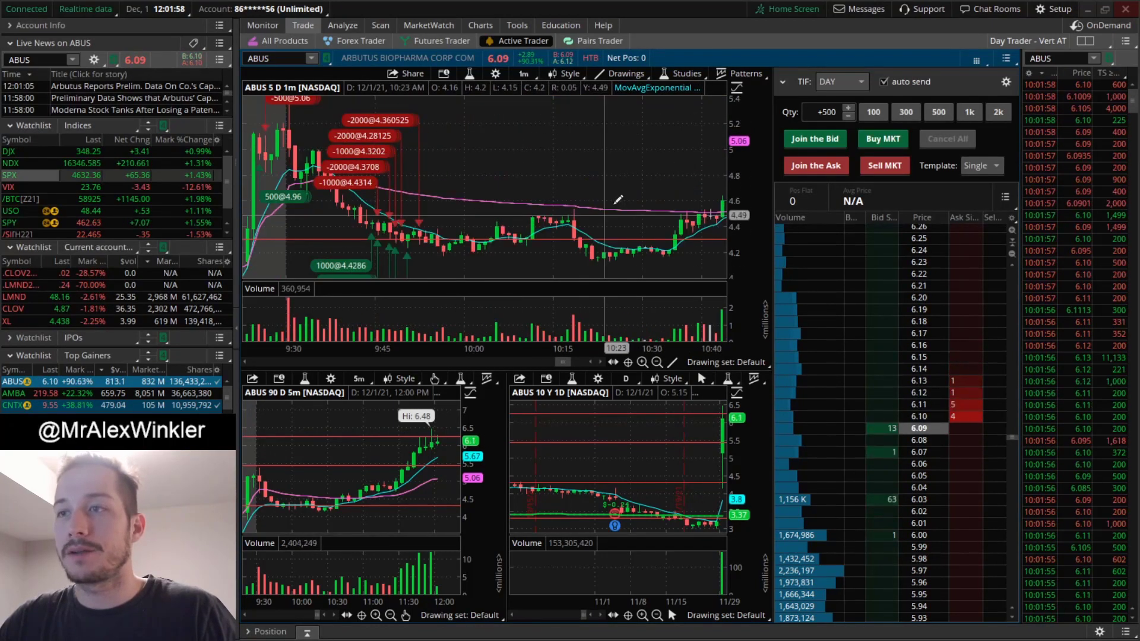
{"action": "scroll", "coordinate": [623, 201], "scroll_direction": "down", "scroll_amount": 10}
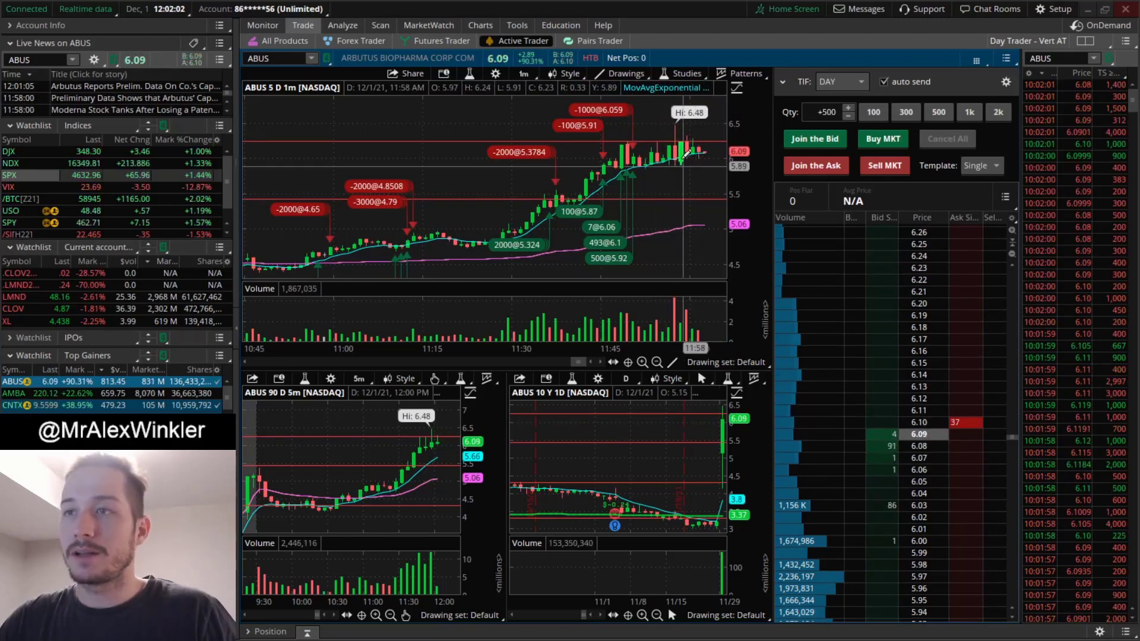
{"action": "left_click_drag", "start_coordinate": [683, 165], "coordinate": [682, 131]}
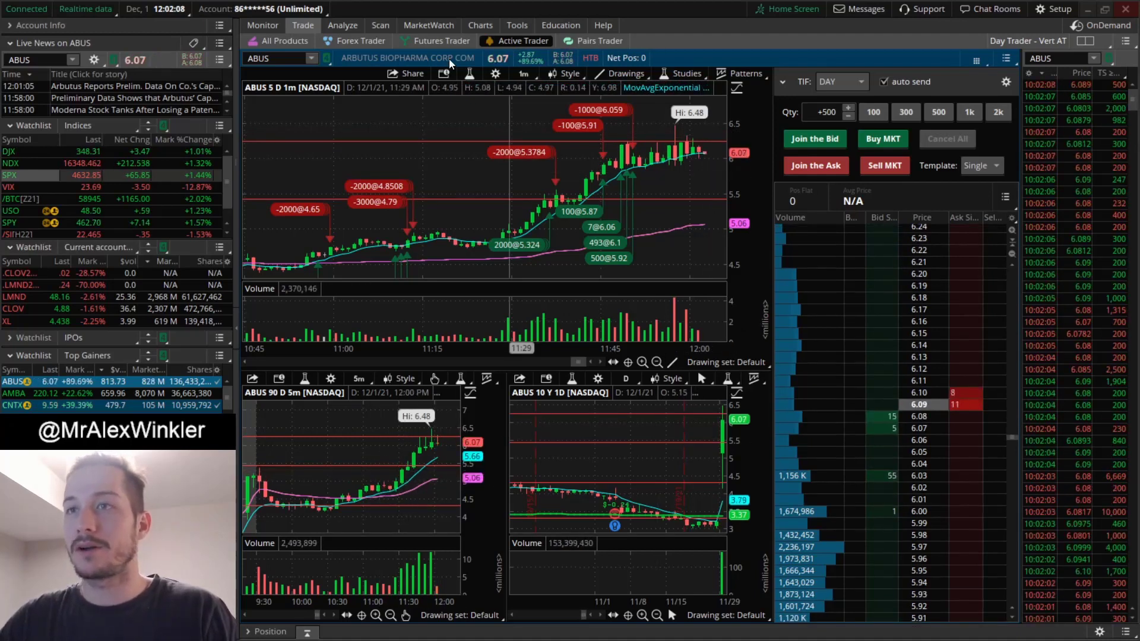
Open the ten-year daily ABUS chart and compare its historic price levels with the recent candles.
{"action": "left_click", "coordinate": [479, 29]}
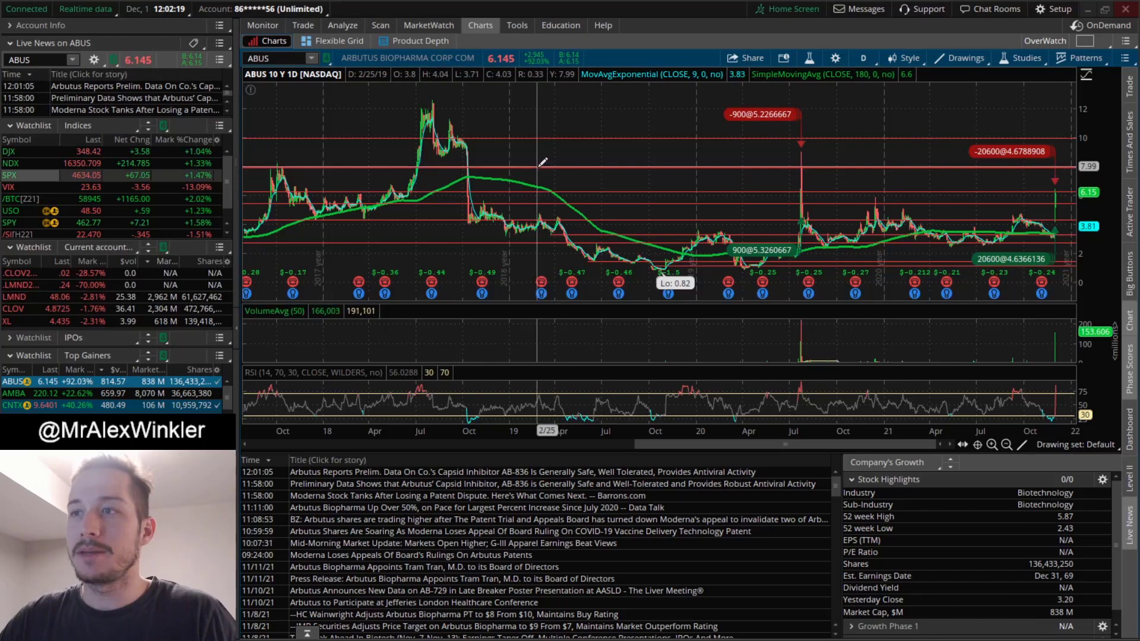
{"action": "scroll", "coordinate": [682, 185], "scroll_direction": "up", "scroll_amount": 2}
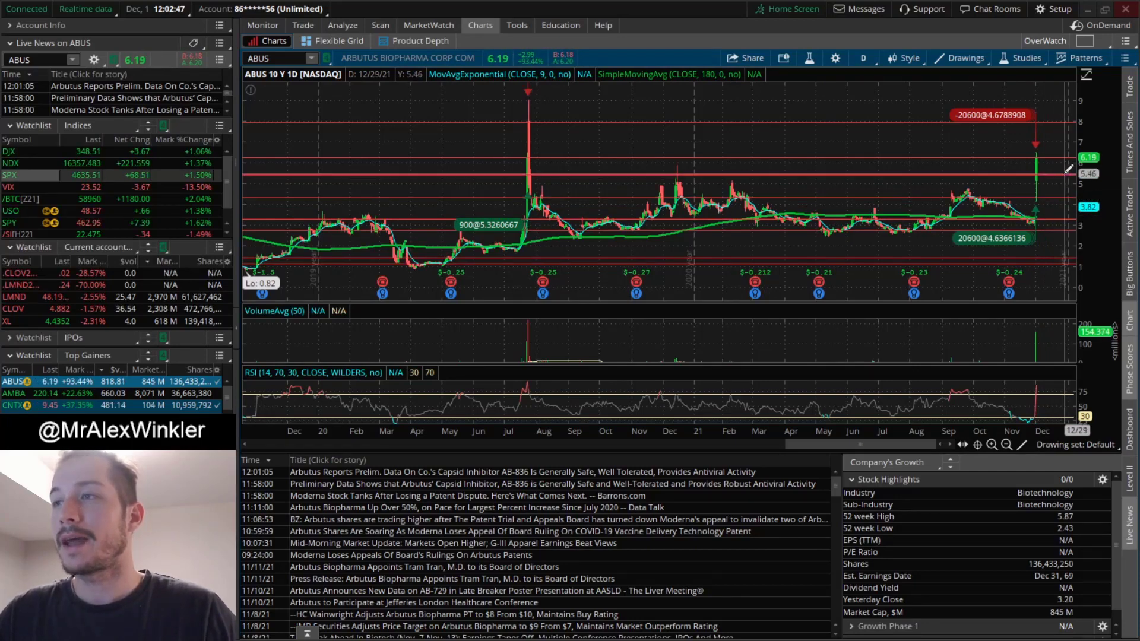
{"action": "scroll", "coordinate": [1074, 117], "scroll_direction": "down", "scroll_amount": 2}
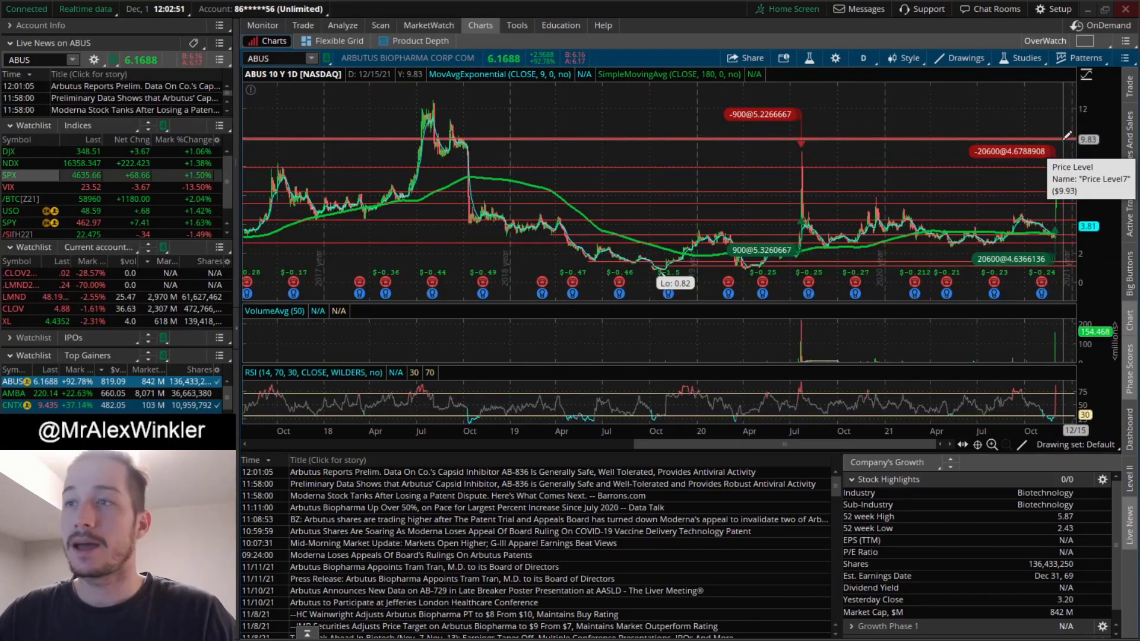
{"action": "scroll", "coordinate": [621, 91], "scroll_direction": "up", "scroll_amount": 3}
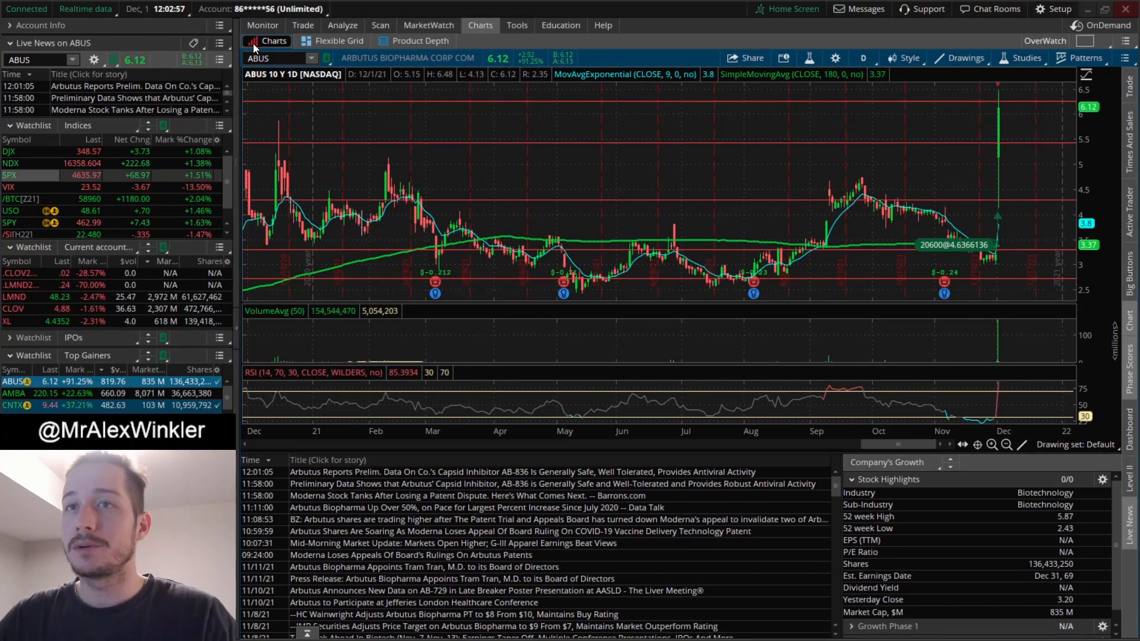
Check the day's profit and loss per instrument in Activity and Positions, and return to Active Trader.
{"action": "left_click", "coordinate": [262, 24]}
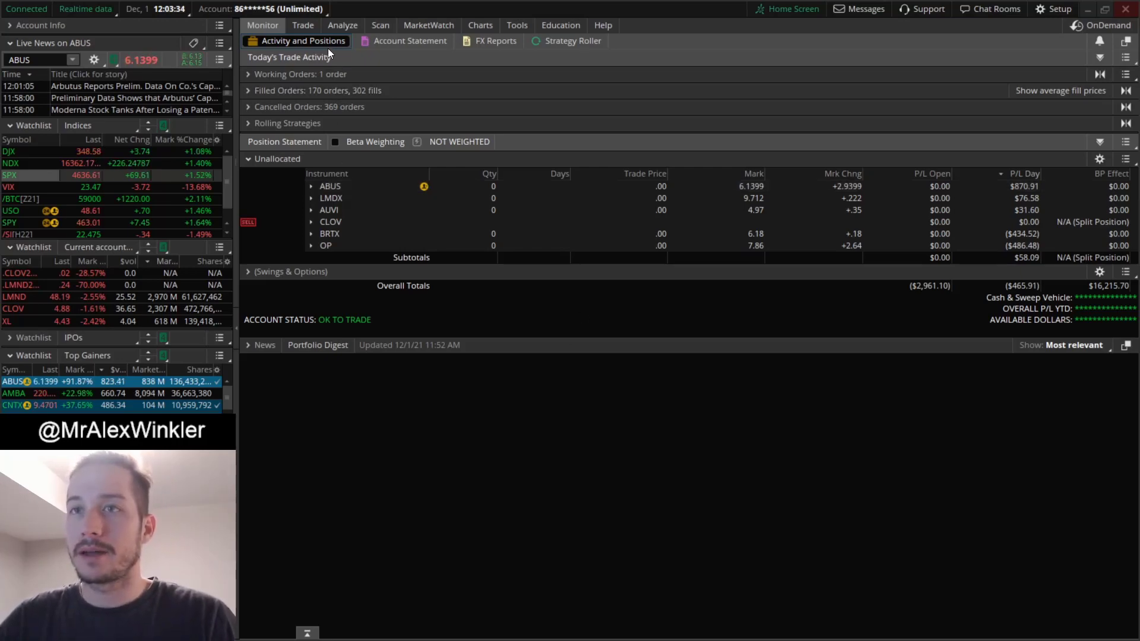
{"action": "left_click", "coordinate": [304, 28]}
{"action": "scroll", "coordinate": [563, 189], "scroll_direction": "down", "scroll_amount": 3}
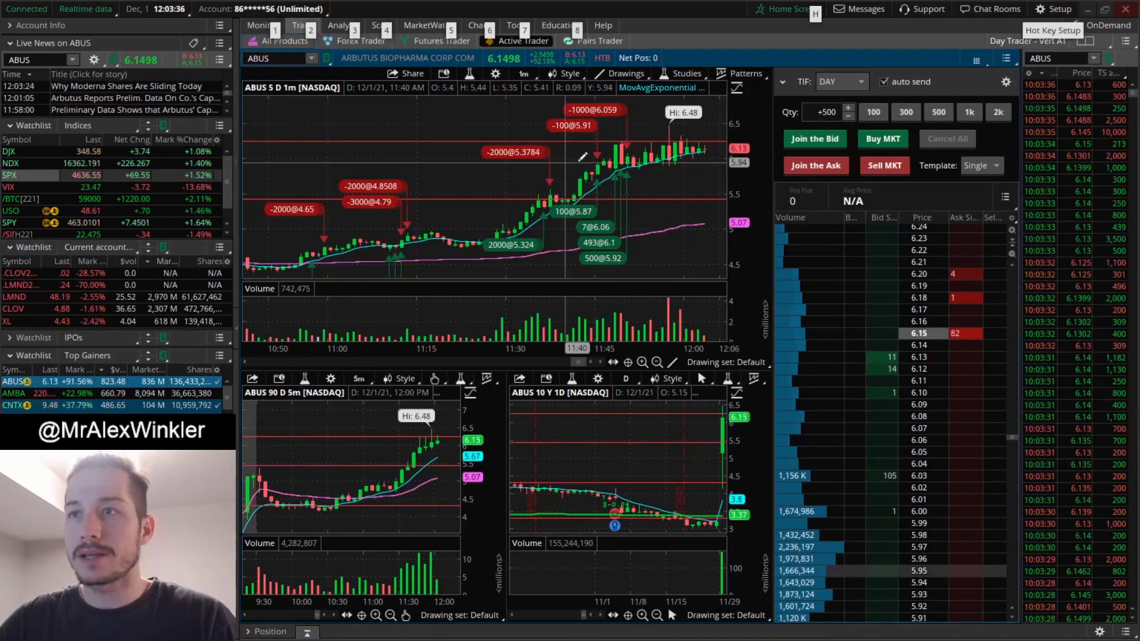
Inspect the premarket and market-open ABUS entries and exits closely on the one-minute chart.
{"action": "scroll", "coordinate": [550, 239], "scroll_direction": "up", "scroll_amount": 5}
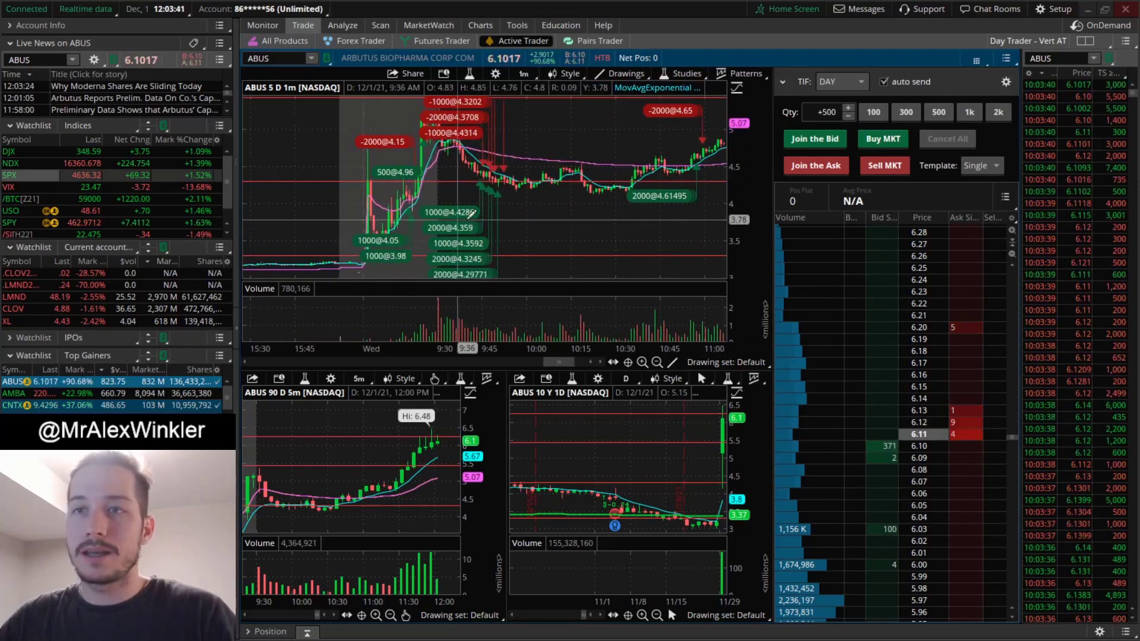
{"action": "key", "text": "alt"}
{"action": "middle_click", "coordinate": [510, 170]}
{"action": "left_click", "coordinate": [521, 218]}
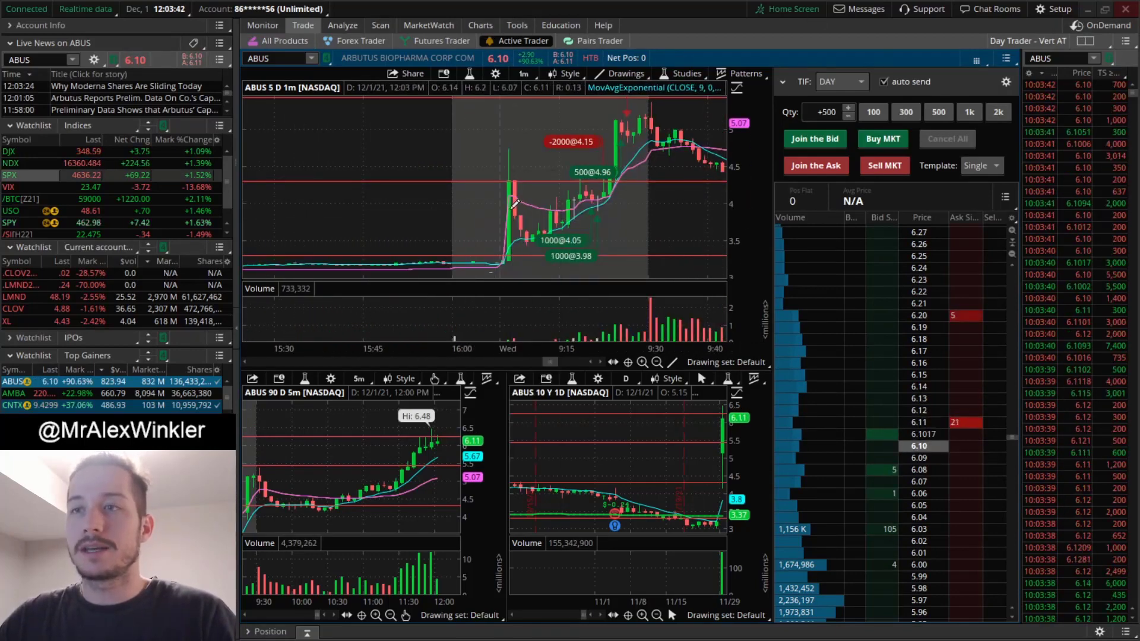
{"action": "scroll", "coordinate": [555, 188], "scroll_direction": "down", "scroll_amount": 1}
{"action": "scroll", "coordinate": [558, 184], "scroll_direction": "down", "scroll_amount": 3}
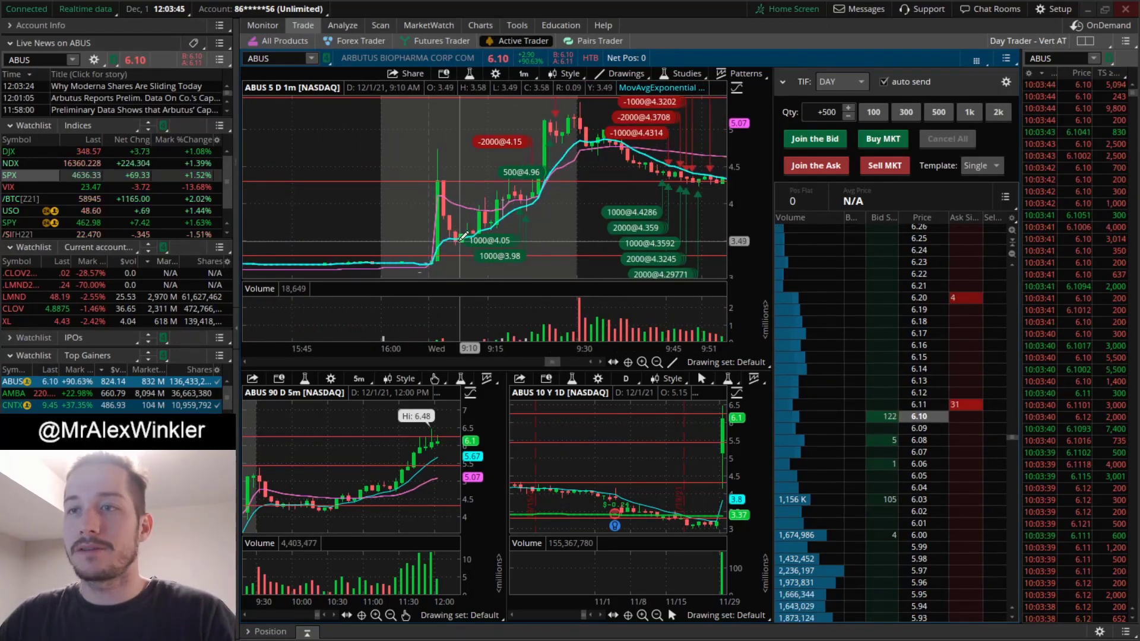
{"action": "scroll", "coordinate": [440, 225], "scroll_direction": "down", "scroll_amount": 3}
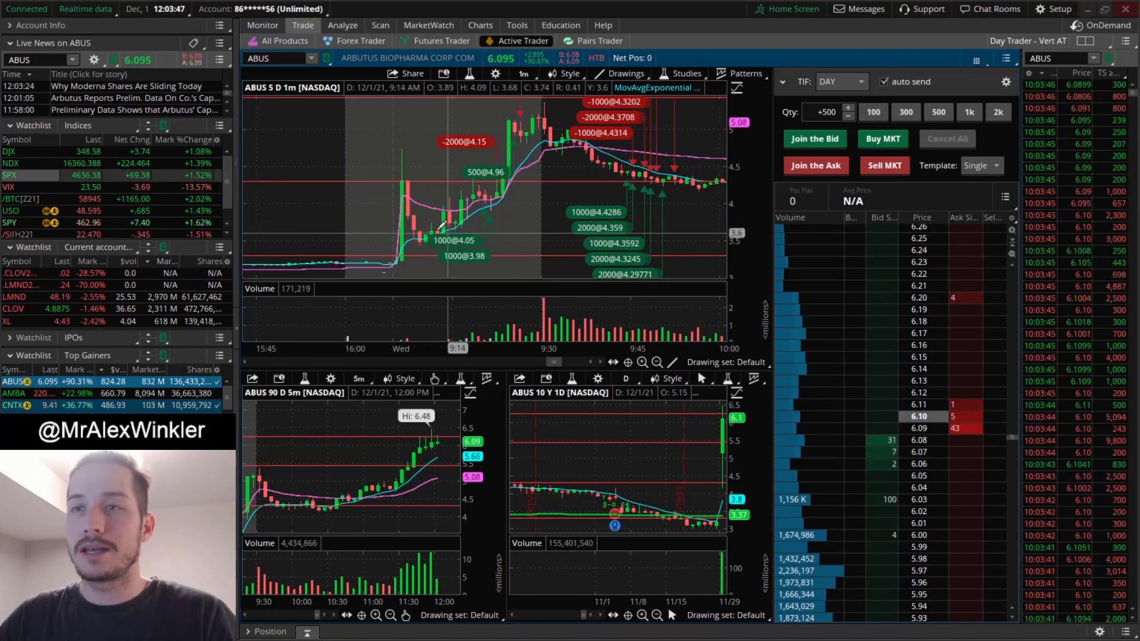
{"action": "scroll", "coordinate": [552, 196], "scroll_direction": "down", "scroll_amount": 3}
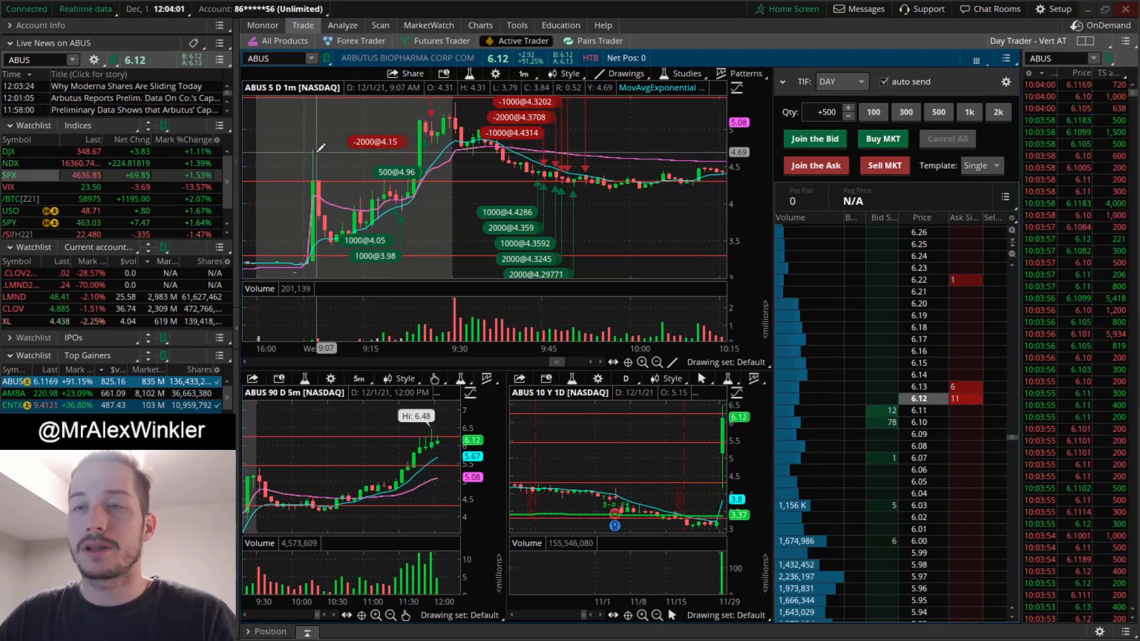
{"action": "scroll", "coordinate": [478, 190], "scroll_direction": "down", "scroll_amount": 1}
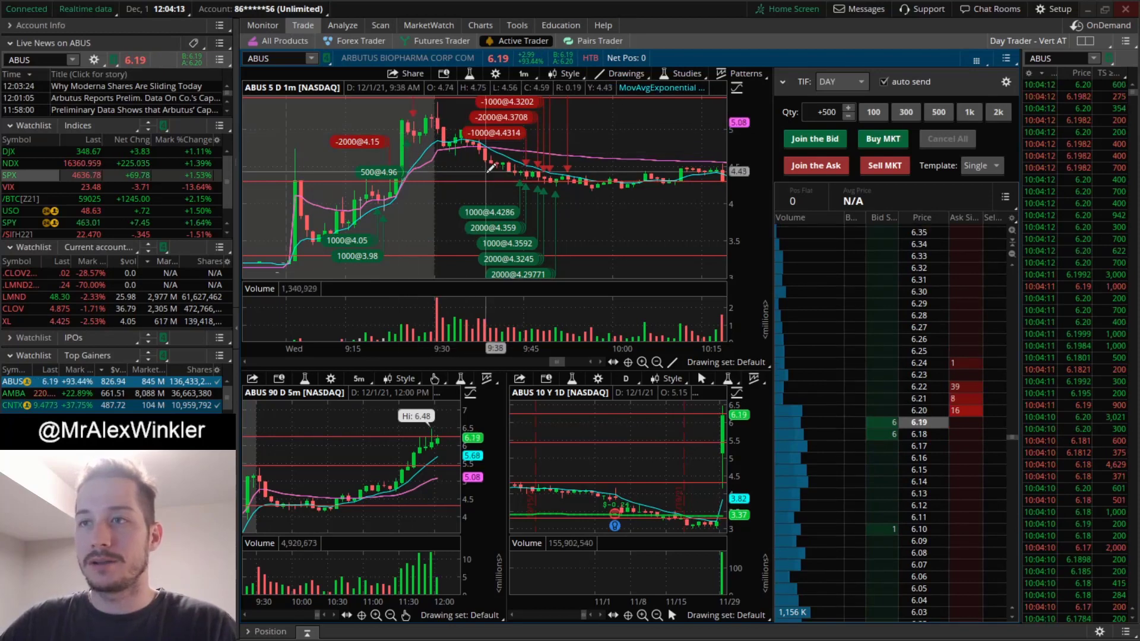
Follow the ABUS trade markers from mid-morning through the late-morning rally to the latest candles.
{"action": "scroll", "coordinate": [598, 190], "scroll_direction": "down", "scroll_amount": 10}
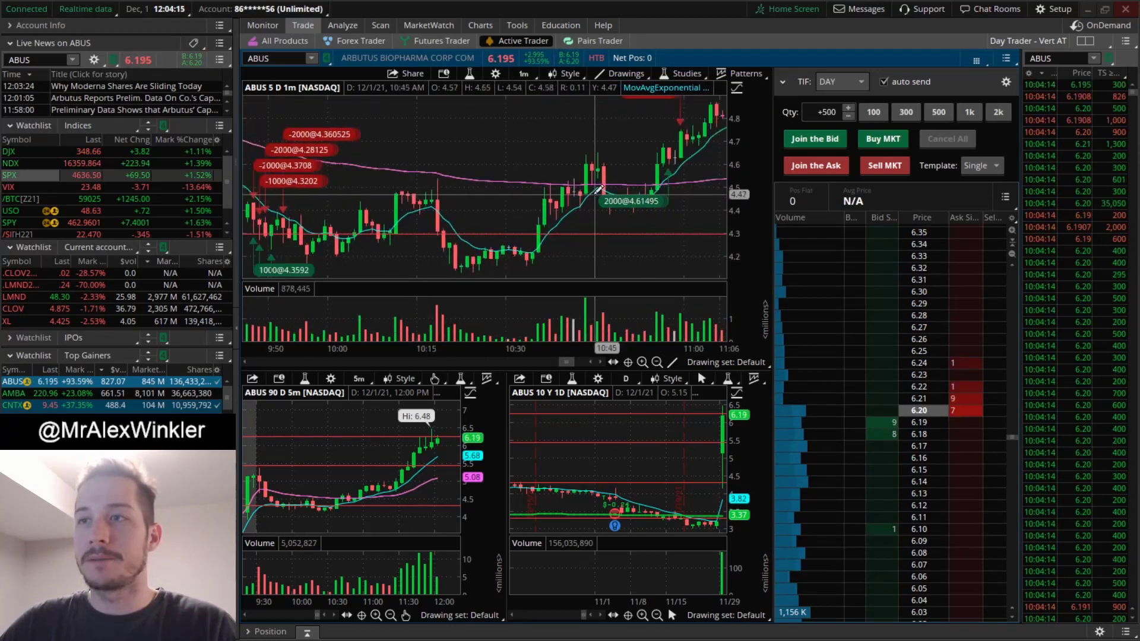
{"action": "scroll", "coordinate": [596, 191], "scroll_direction": "down", "scroll_amount": 5}
{"action": "scroll", "coordinate": [564, 204], "scroll_direction": "down", "scroll_amount": 3}
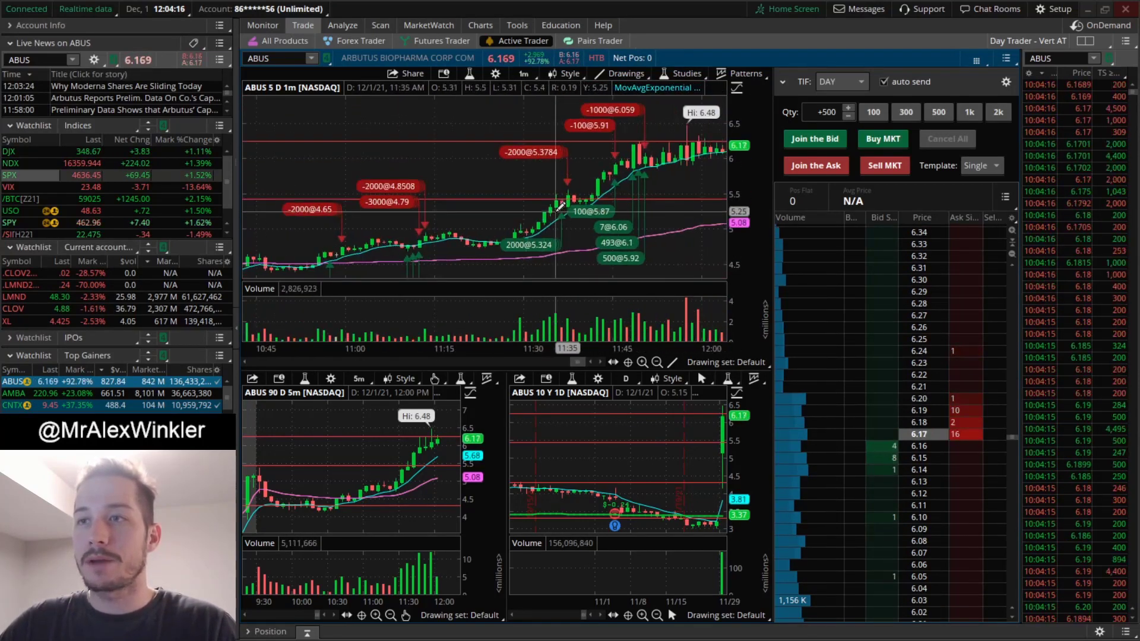
{"action": "scroll", "coordinate": [556, 211], "scroll_direction": "down", "scroll_amount": 5}
{"action": "scroll", "coordinate": [559, 208], "scroll_direction": "down", "scroll_amount": 3}
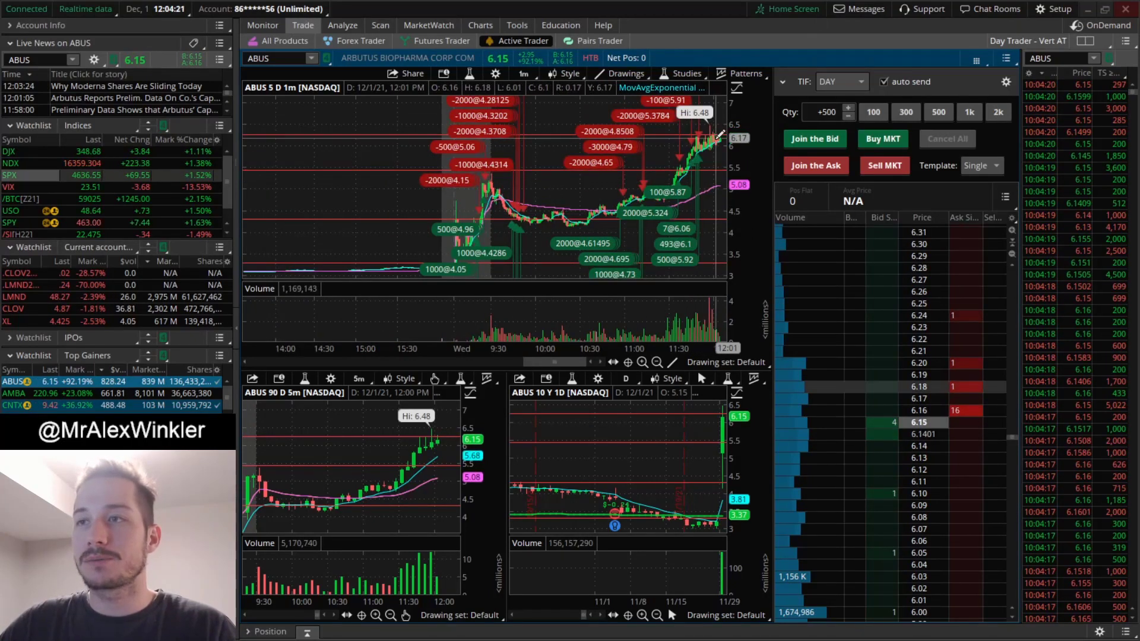
{"action": "scroll", "coordinate": [720, 134], "scroll_direction": "up", "scroll_amount": 3}
{"action": "scroll", "coordinate": [720, 134], "scroll_direction": "up", "scroll_amount": 2}
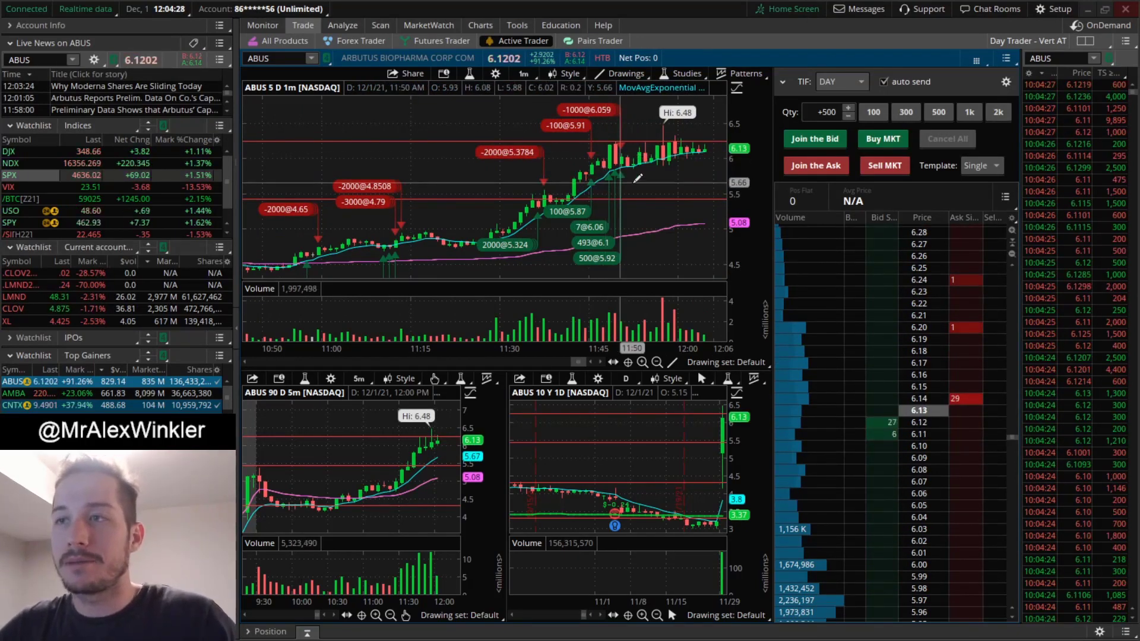
Open Activity and Positions to review the day's profit and loss per instrument.
{"action": "mouse_move", "coordinate": [251, 28]}
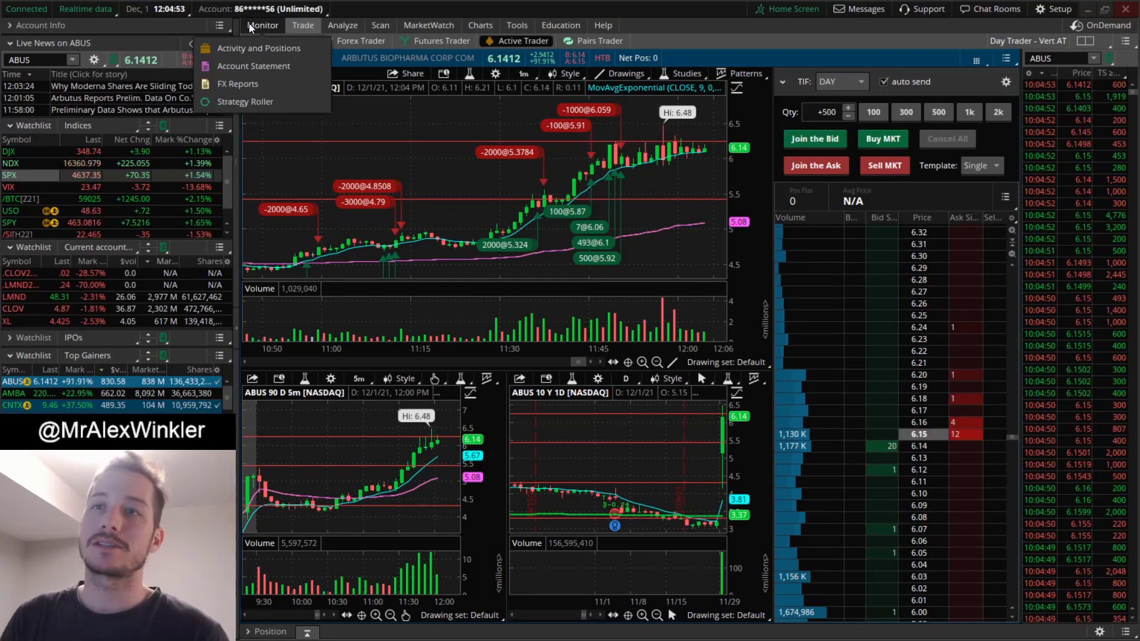
{"action": "left_click", "coordinate": [250, 27]}
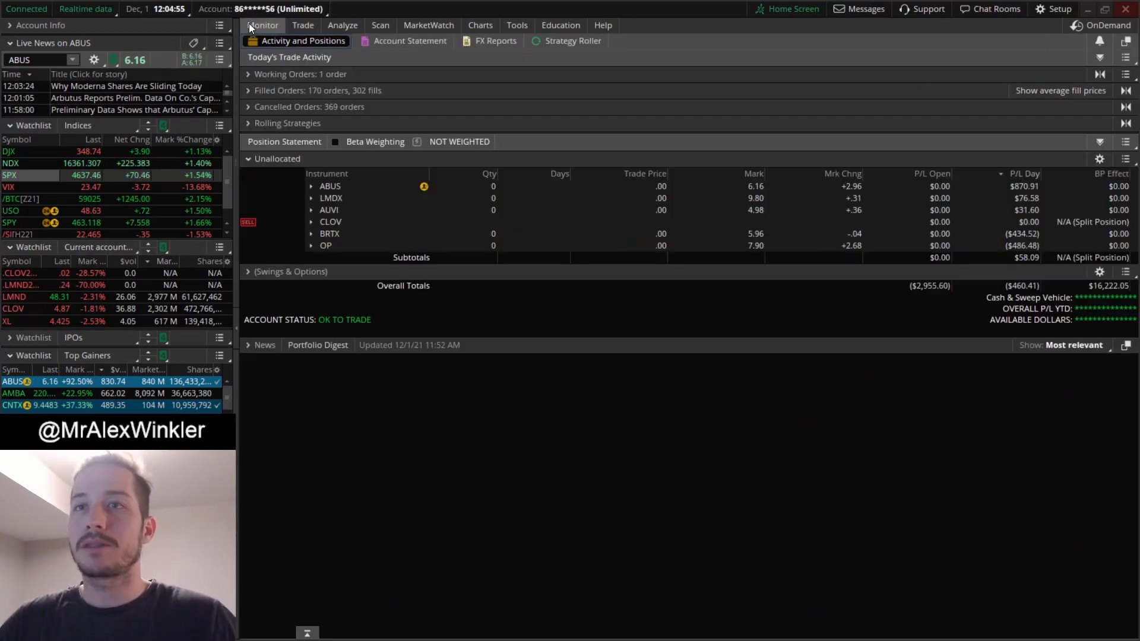
Switch to Discord and read the #nft announcement, highlighting the passages from Lava Runners and Pesky Penguins through the test net launch.
{"action": "key", "text": "alt+Tab"}
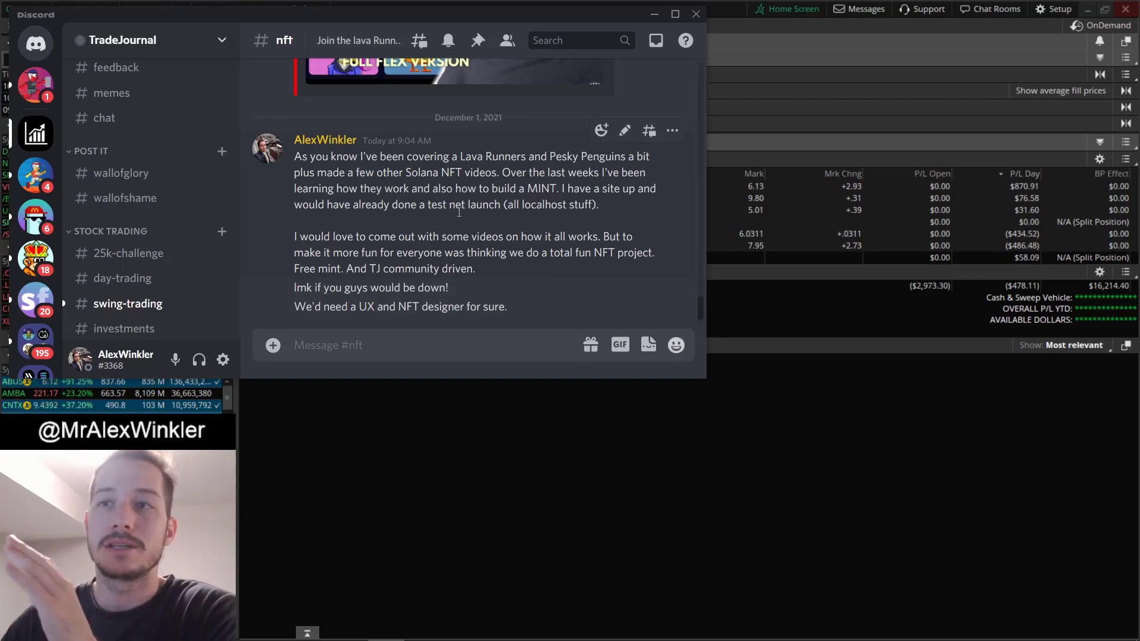
{"action": "left_click_drag", "start_coordinate": [458, 157], "coordinate": [629, 159]}
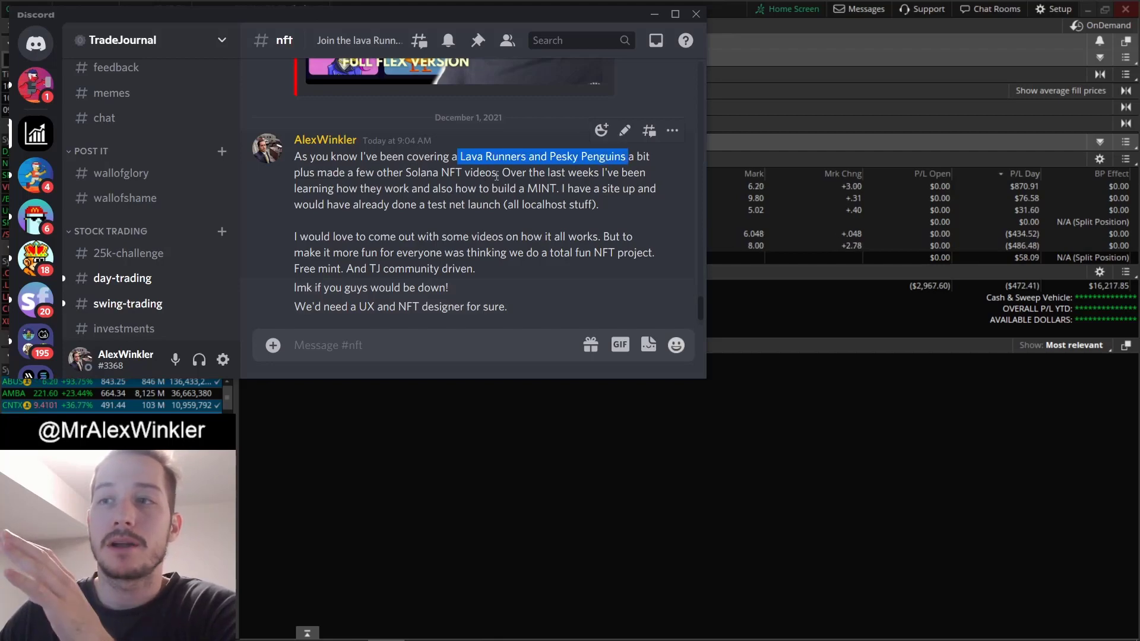
{"action": "left_click_drag", "start_coordinate": [502, 173], "coordinate": [415, 173]}
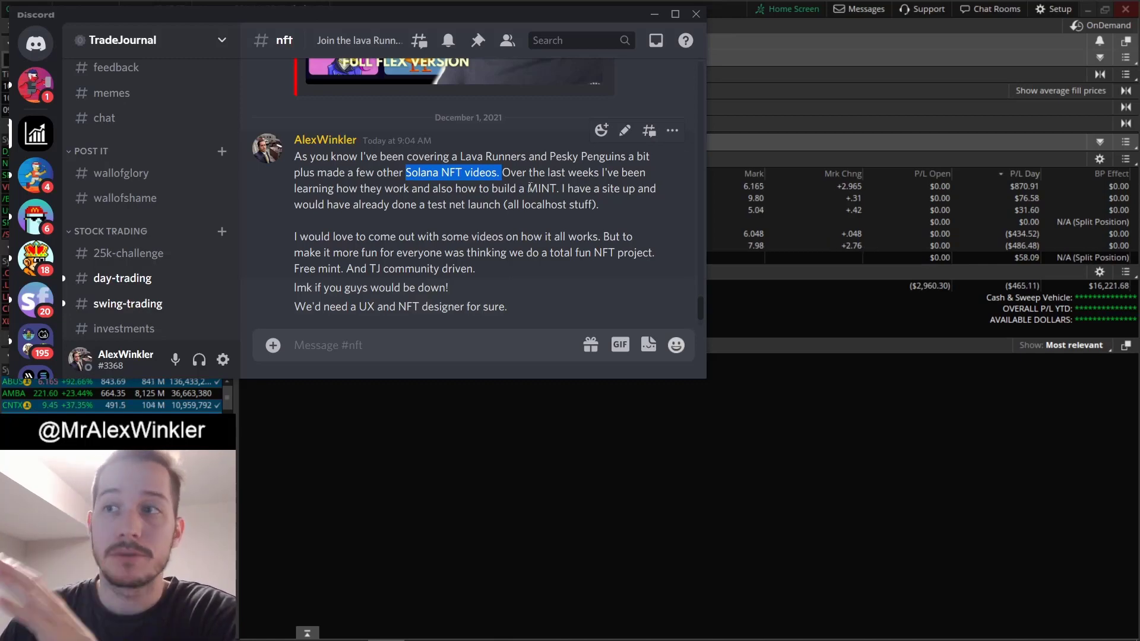
{"action": "left_click_drag", "start_coordinate": [503, 172], "coordinate": [556, 190]}
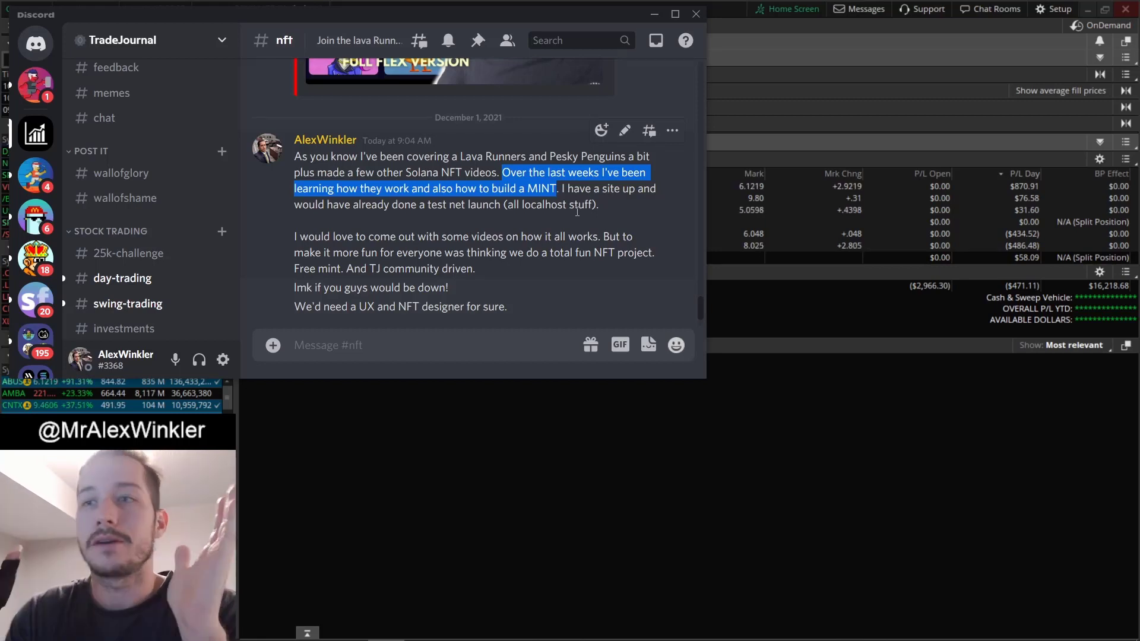
{"action": "left_click_drag", "start_coordinate": [566, 188], "coordinate": [629, 219]}
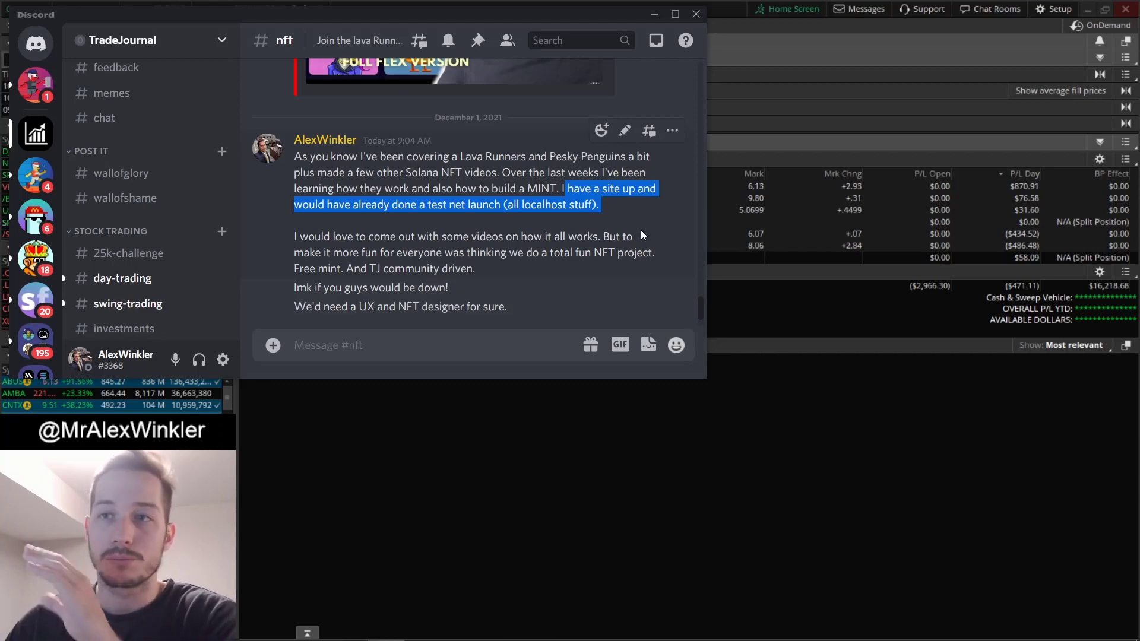
Read the announcement's proposal, highlighting the fun NFT project, the free mint and the TJ community-driven idea.
{"action": "left_click", "coordinate": [446, 230]}
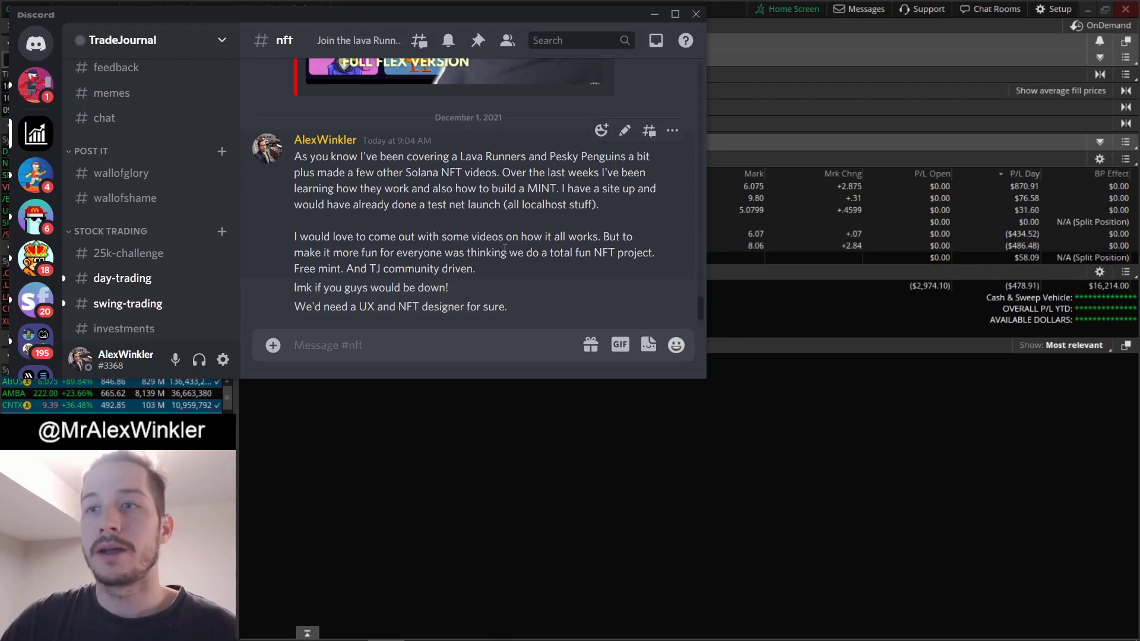
{"action": "left_click_drag", "start_coordinate": [525, 255], "coordinate": [653, 258]}
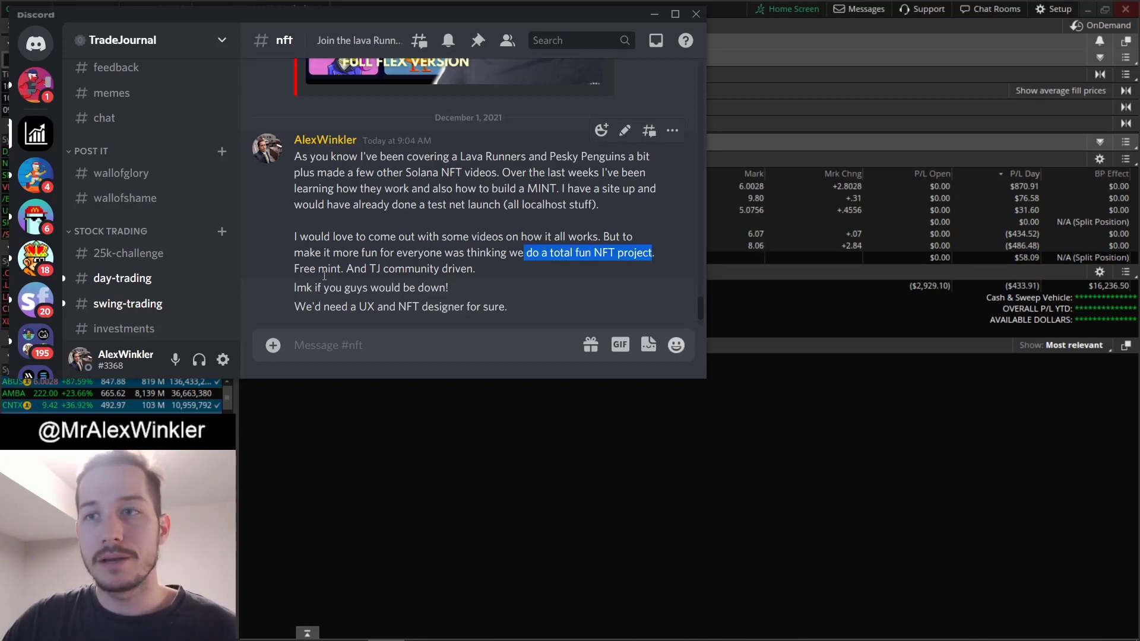
{"action": "left_click_drag", "start_coordinate": [292, 275], "coordinate": [504, 279]}
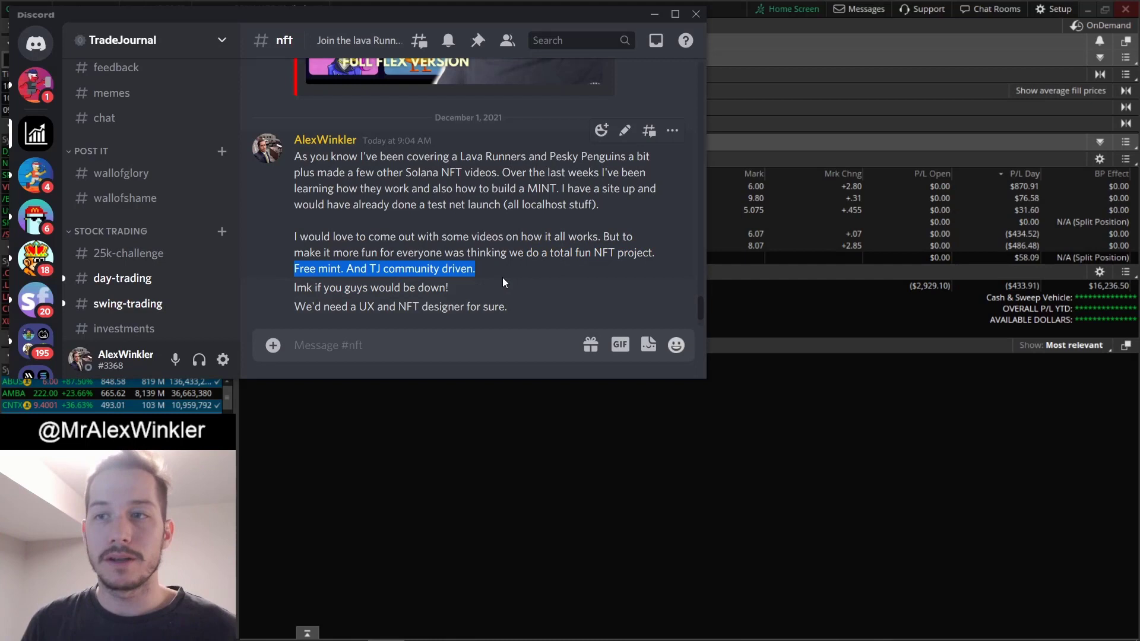
{"action": "left_click", "coordinate": [361, 306]}
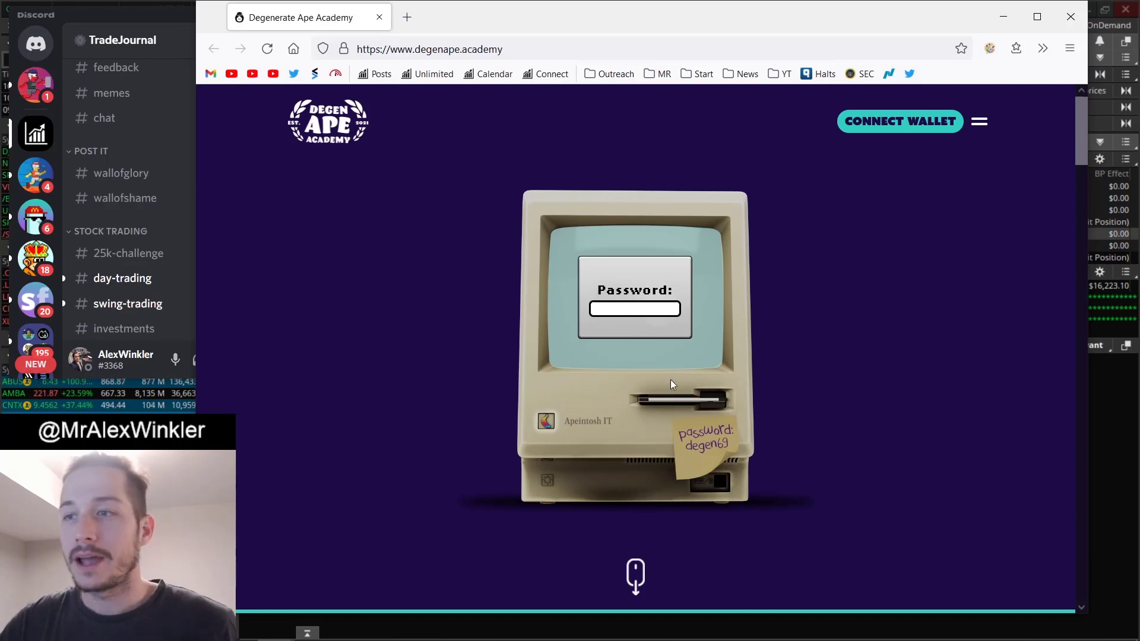
Enter the access password in the password field of the Degenerate Ape Academy landing page.
{"action": "left_click", "coordinate": [648, 310]}
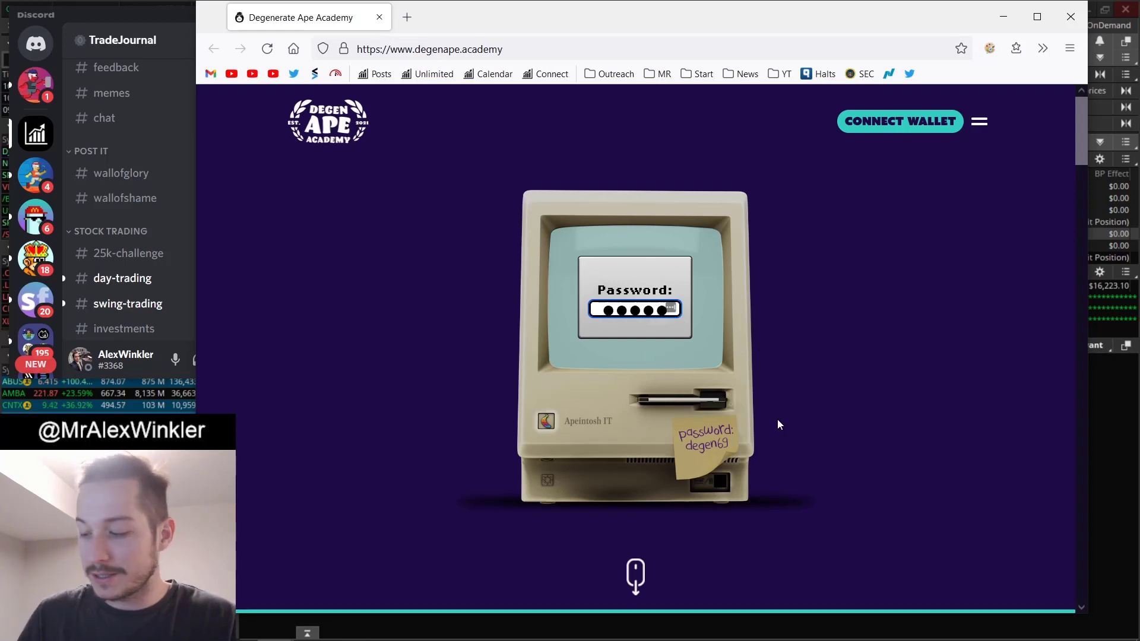
{"action": "key", "text": "Return"}
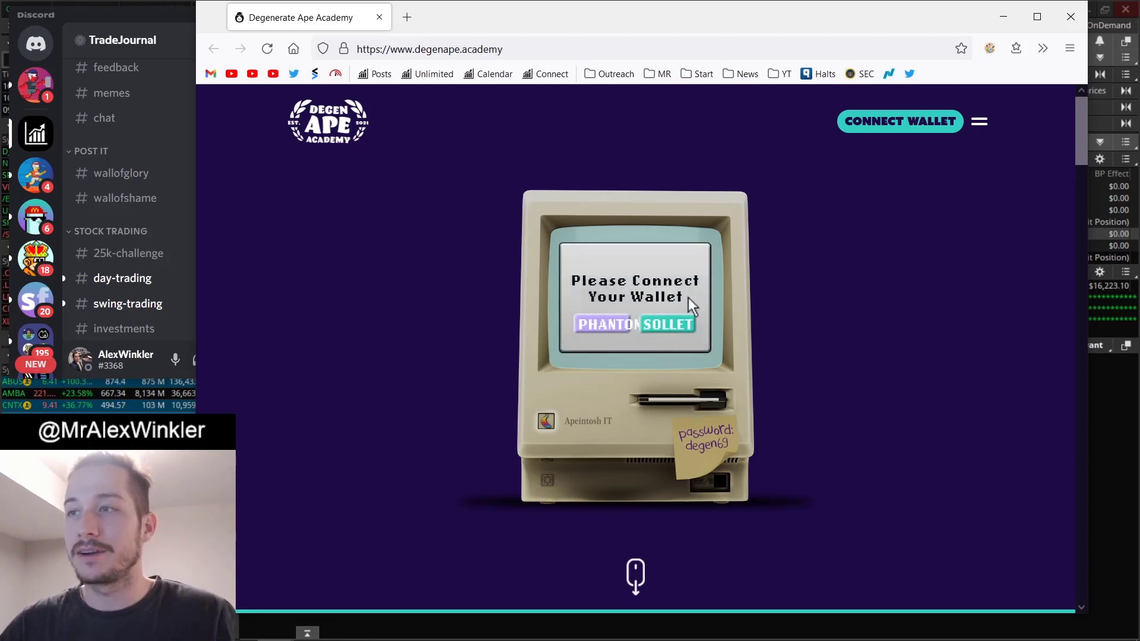
Look through the Degenerate Ape Academy page, including its rarity tiers and FAQ section, and return to its start.
{"action": "scroll", "coordinate": [756, 291], "scroll_direction": "down", "scroll_amount": 10}
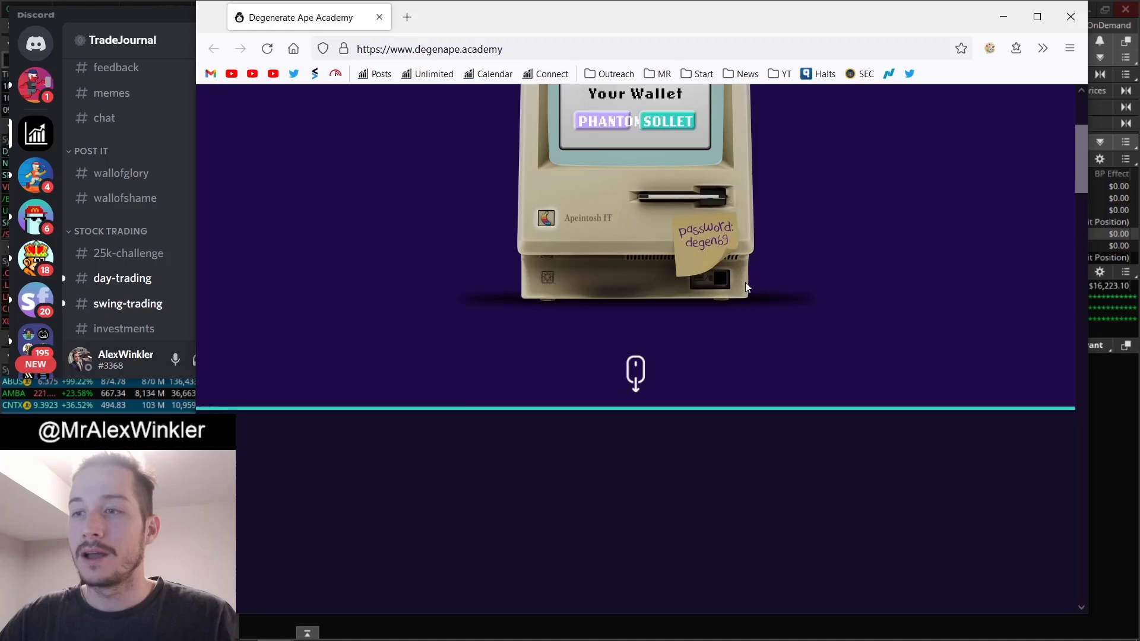
{"action": "scroll", "coordinate": [653, 279], "scroll_direction": "down", "scroll_amount": 15}
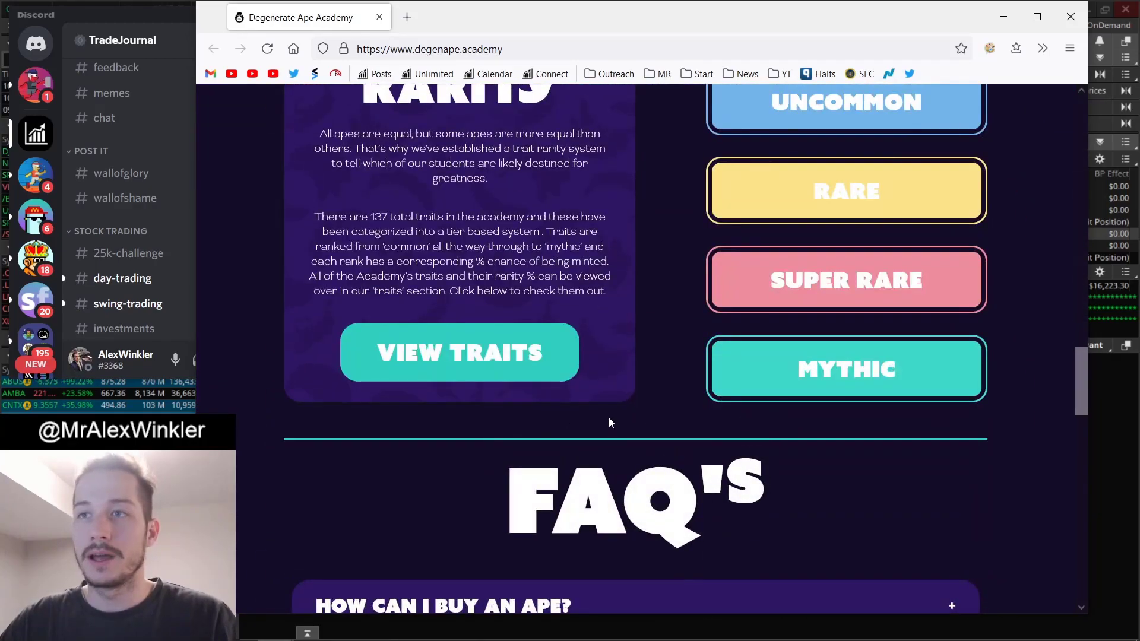
{"action": "scroll", "coordinate": [609, 423], "scroll_direction": "down", "scroll_amount": 2}
{"action": "scroll", "coordinate": [612, 427], "scroll_direction": "up", "scroll_amount": 20}
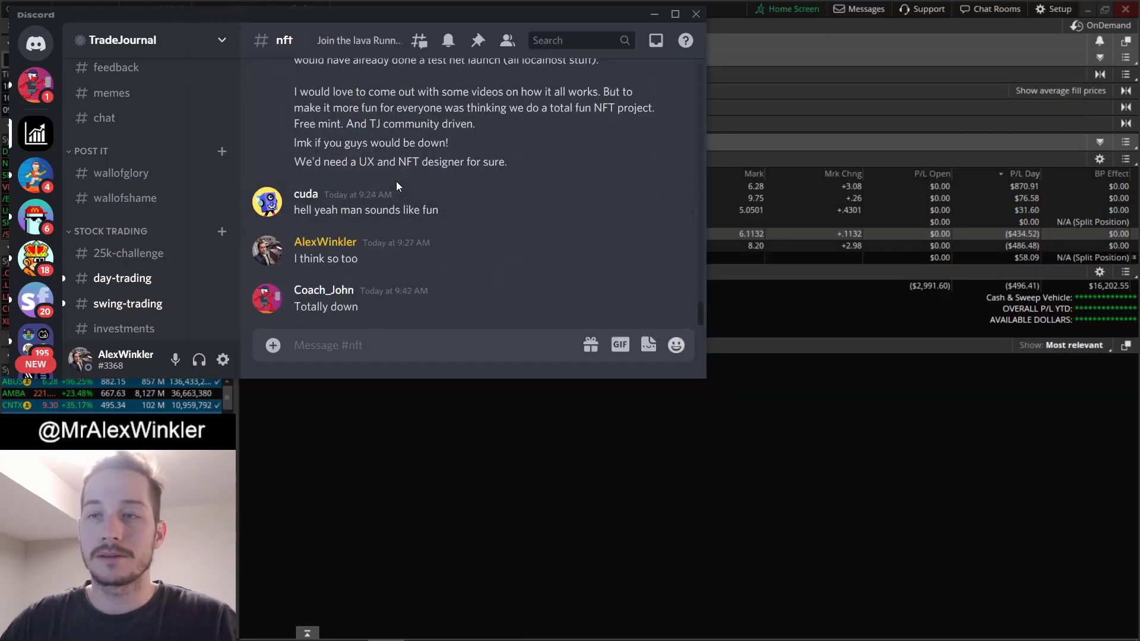
{"action": "scroll", "coordinate": [396, 184], "scroll_direction": "up", "scroll_amount": 1}
Read the replies to the NFT announcement in Discord's #nft channel and return to the thinkorswim positions.
{"action": "scroll", "coordinate": [301, 176], "scroll_direction": "down", "scroll_amount": 1}
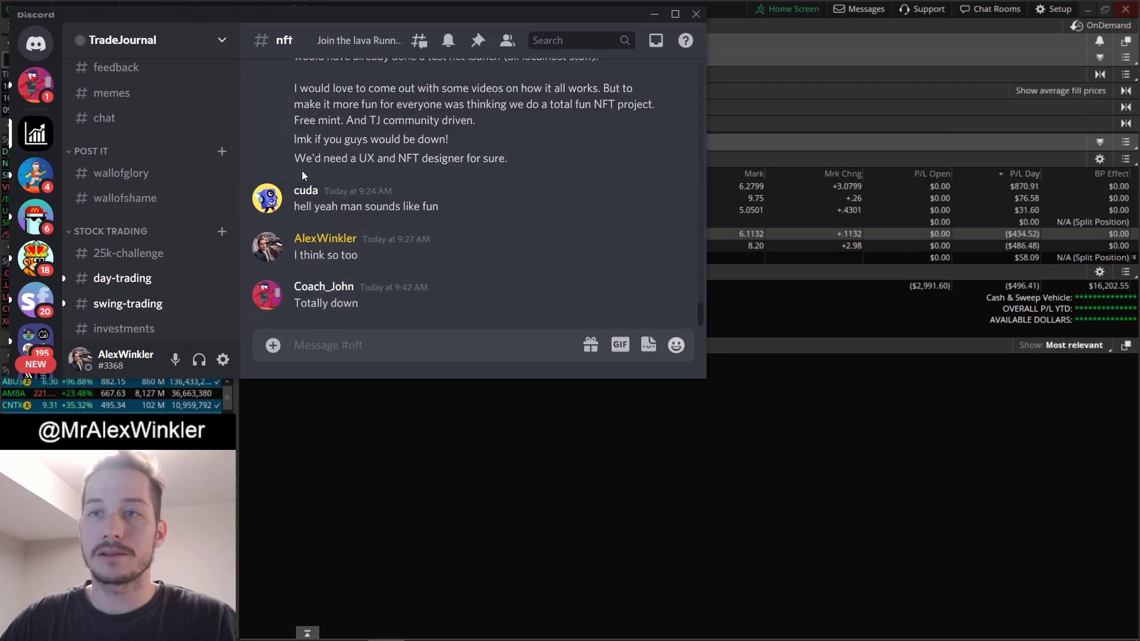
{"action": "left_click_drag", "start_coordinate": [303, 211], "coordinate": [420, 218]}
{"action": "left_click", "coordinate": [420, 218]}
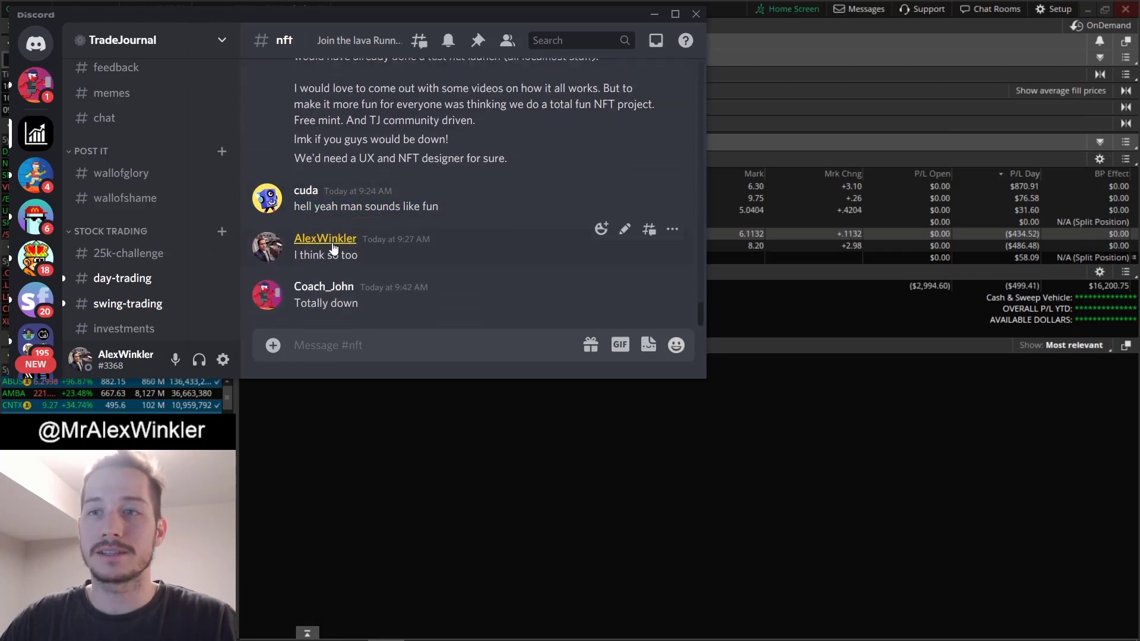
{"action": "left_click_drag", "start_coordinate": [295, 304], "coordinate": [359, 304]}
{"action": "left_click", "coordinate": [547, 481]}
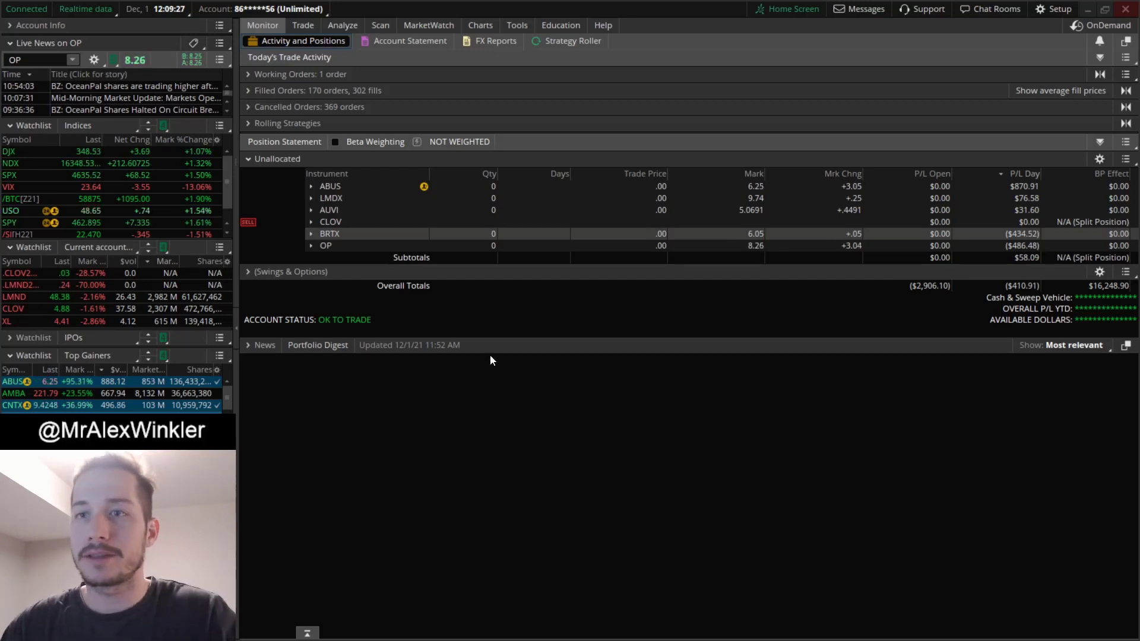
Load OP from the position list into Active Trader and examine its price decline and trade markers on the one-minute chart.
{"action": "double_click", "coordinate": [355, 247]}
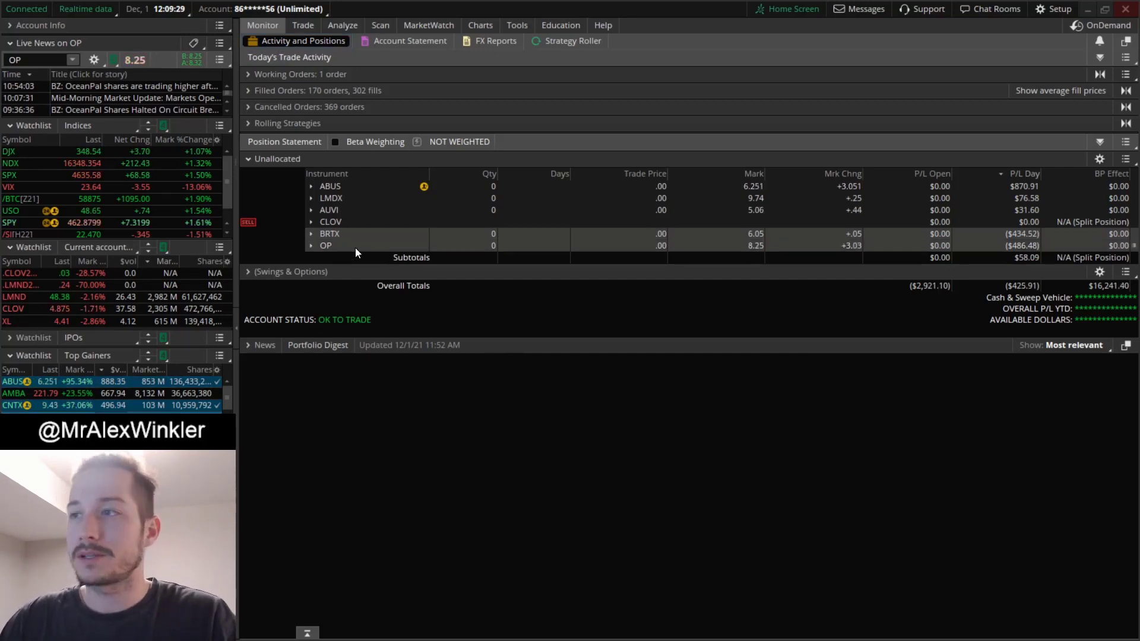
{"action": "double_click", "coordinate": [355, 248]}
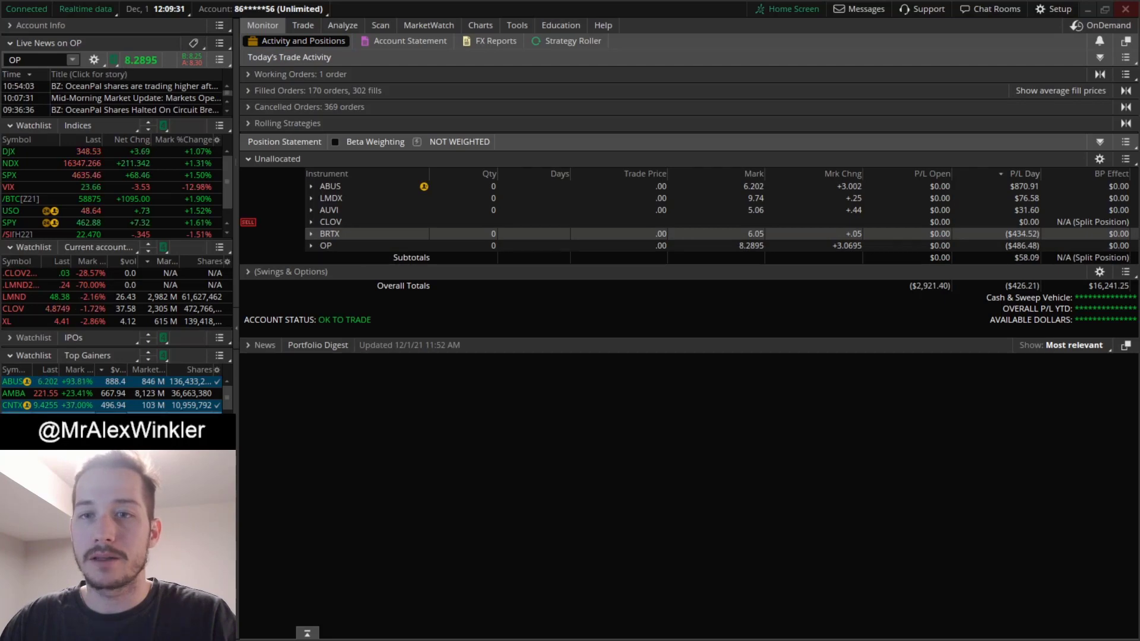
{"action": "left_click", "coordinate": [301, 25]}
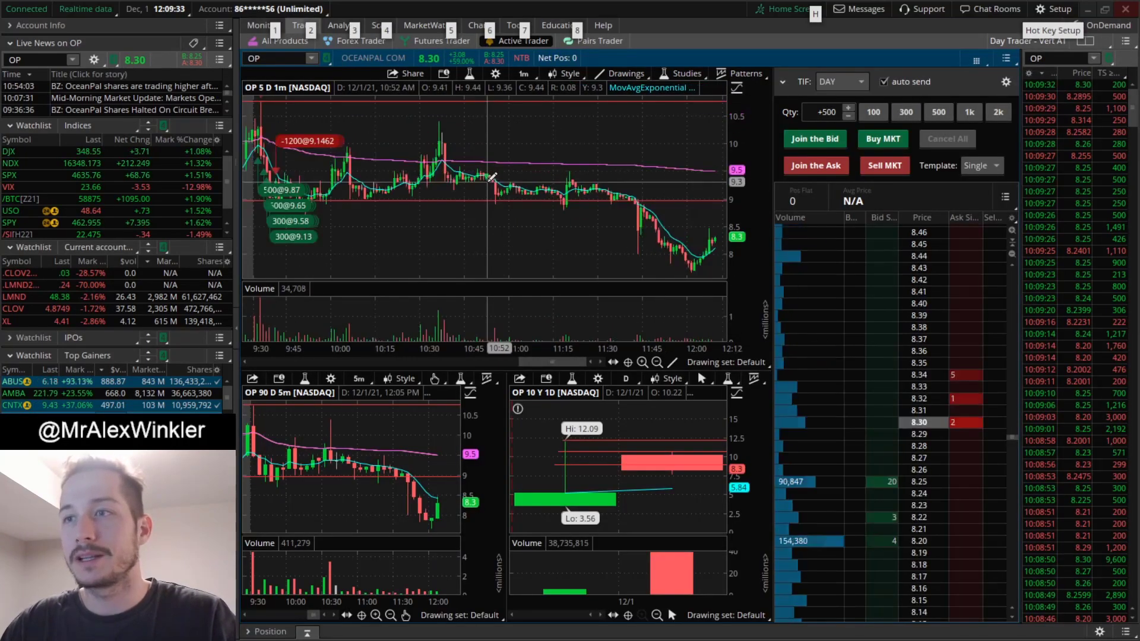
{"action": "left_click", "coordinate": [676, 277]}
{"action": "left_click", "coordinate": [630, 202]}
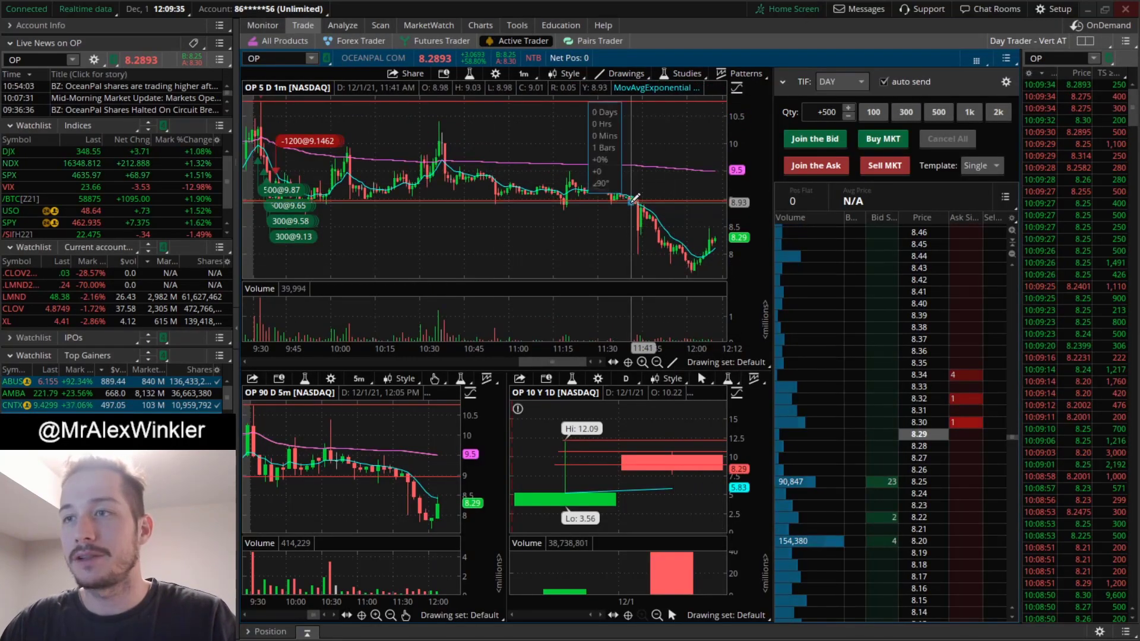
{"action": "left_click", "coordinate": [668, 265]}
{"action": "scroll", "coordinate": [632, 171], "scroll_direction": "down", "scroll_amount": 3}
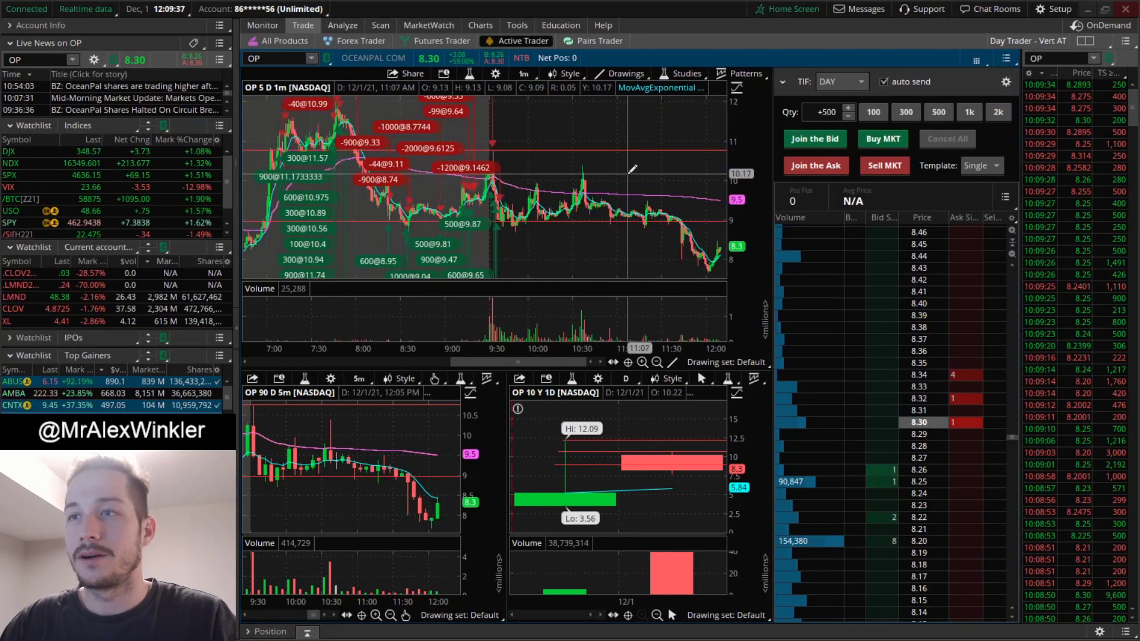
{"action": "scroll", "coordinate": [548, 207], "scroll_direction": "down", "scroll_amount": 5}
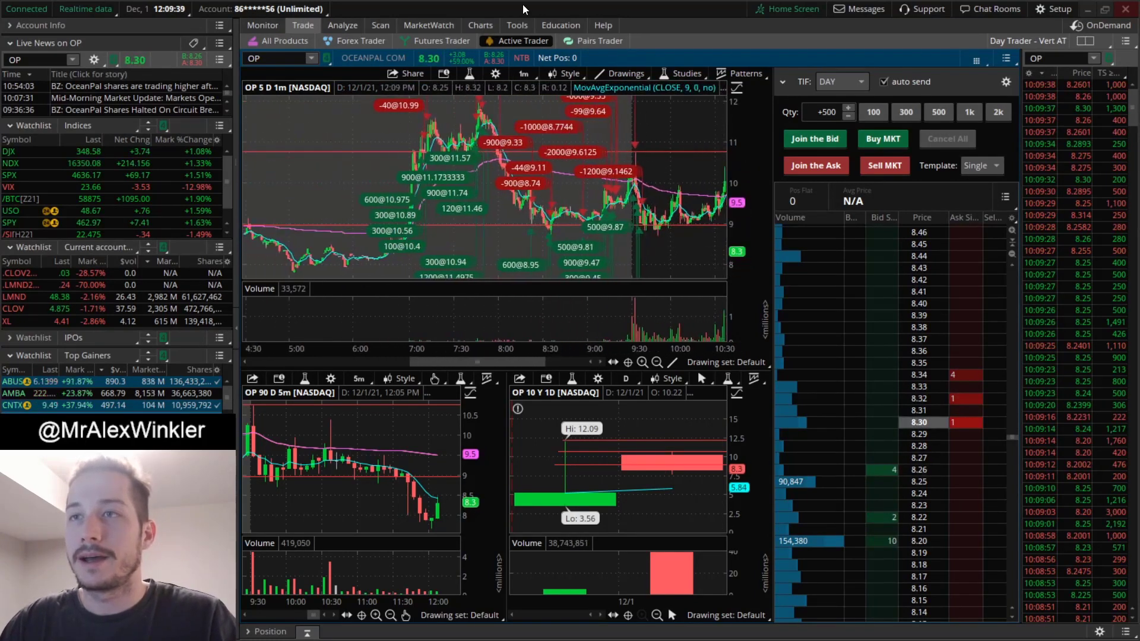
Check OP's daily chart with its total buy and sell markers, and return to Active Trader.
{"action": "left_click", "coordinate": [479, 25]}
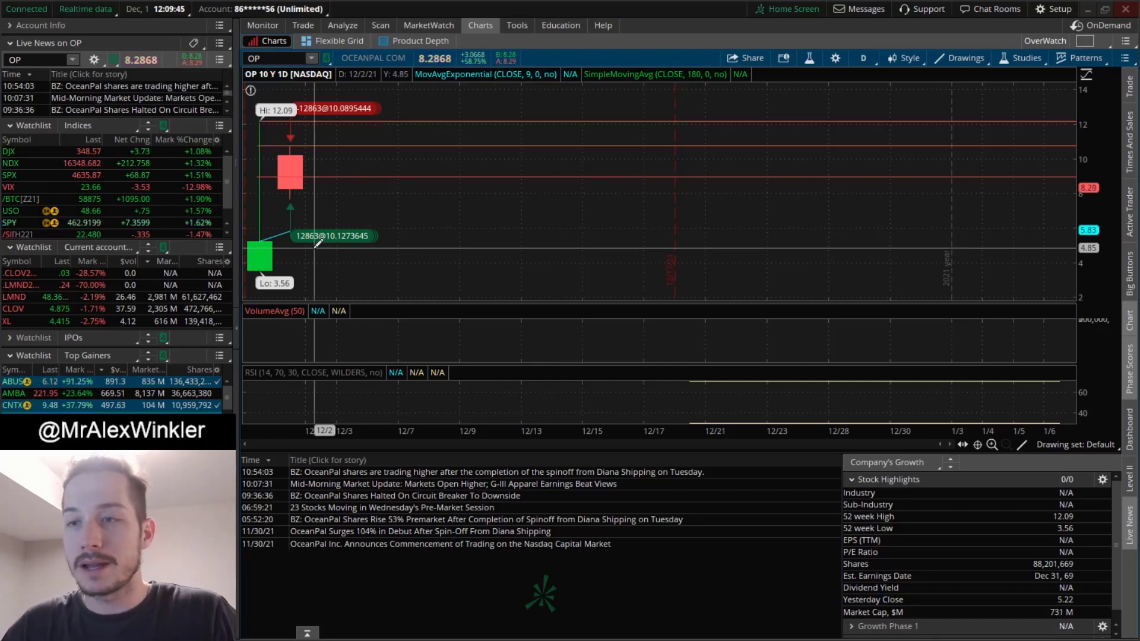
{"action": "middle_click", "coordinate": [414, 170]}
{"action": "left_click", "coordinate": [429, 210]}
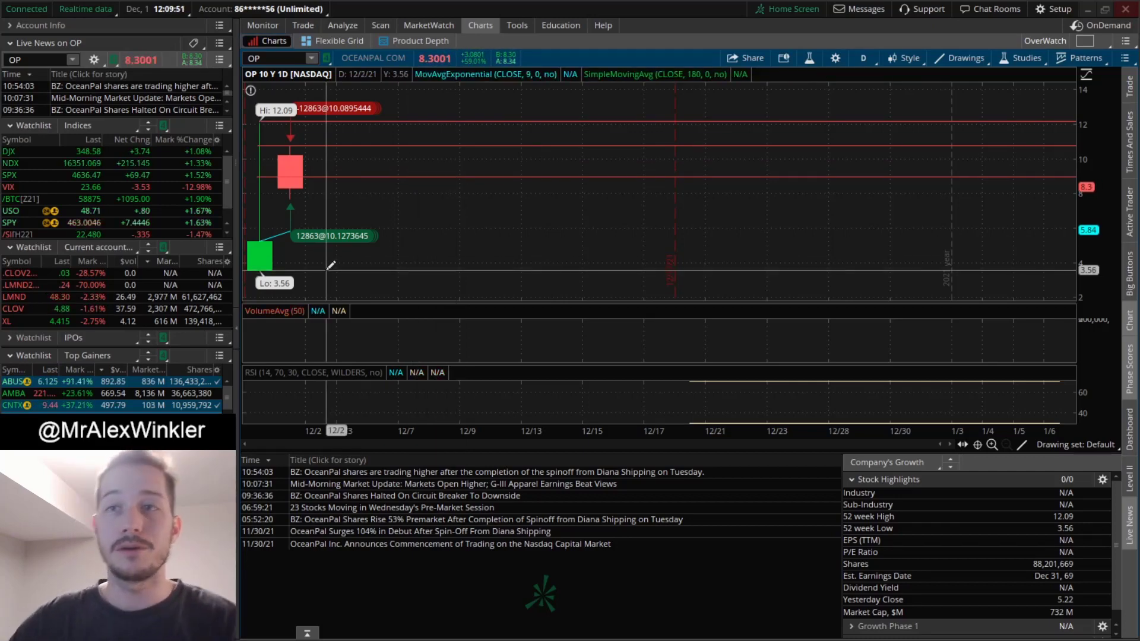
{"action": "left_click", "coordinate": [304, 26]}
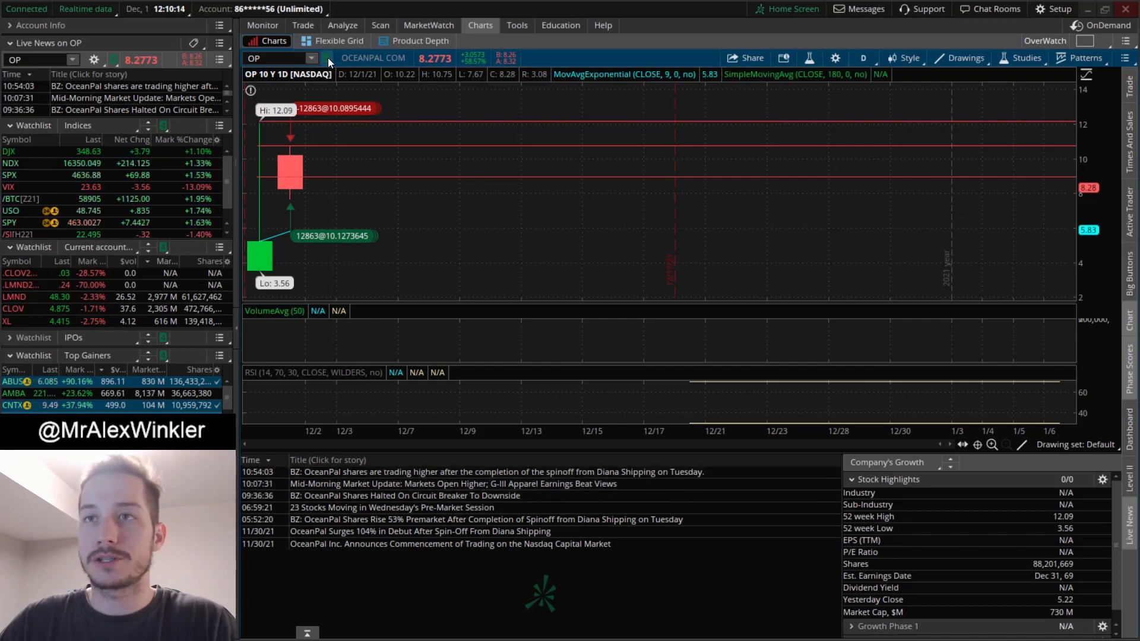
{"action": "left_click", "coordinate": [303, 25]}
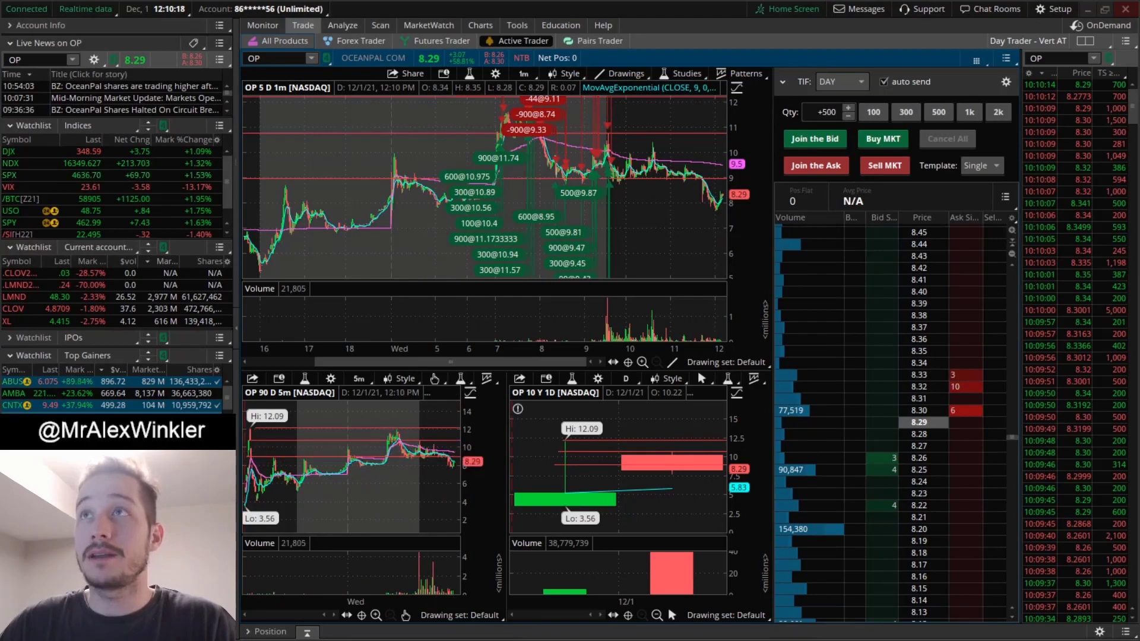
Look over the four-chart window with ABUS, TOMZ, CNTX and OP, and recheck the per-instrument results in Activity and Positions.
{"action": "left_click_drag", "start_coordinate": [678, 0], "coordinate": [590, 43]}
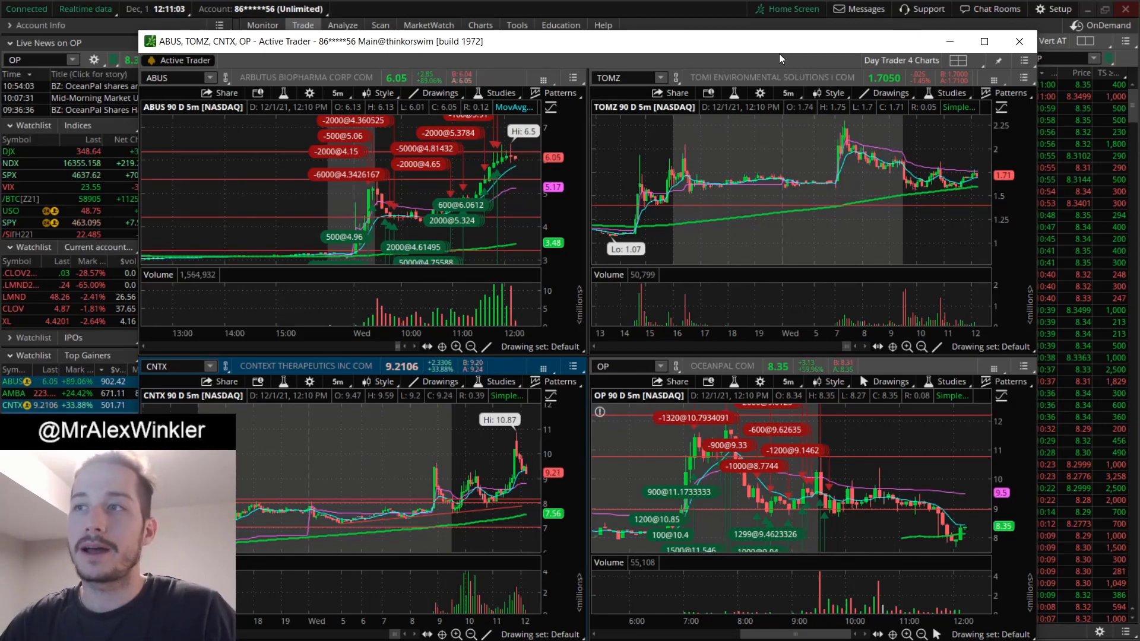
{"action": "left_click_drag", "start_coordinate": [780, 46], "coordinate": [718, 0]}
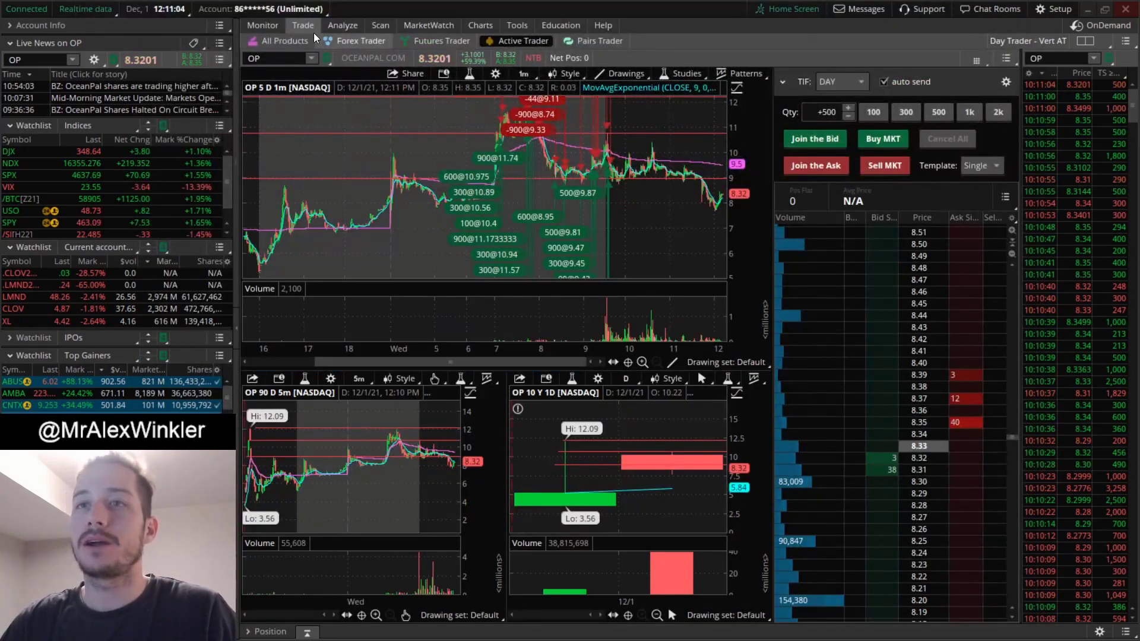
{"action": "left_click", "coordinate": [270, 23]}
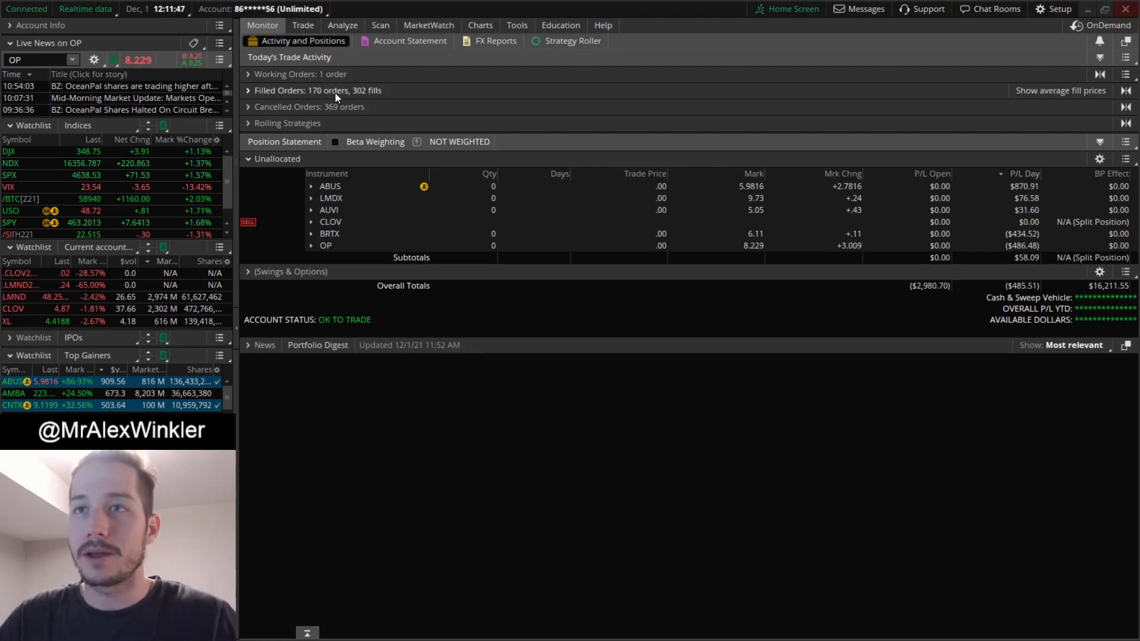
Return to Active Trader and inspect OP's premarket entries and exits closely on the one-minute chart.
{"action": "left_click", "coordinate": [303, 26]}
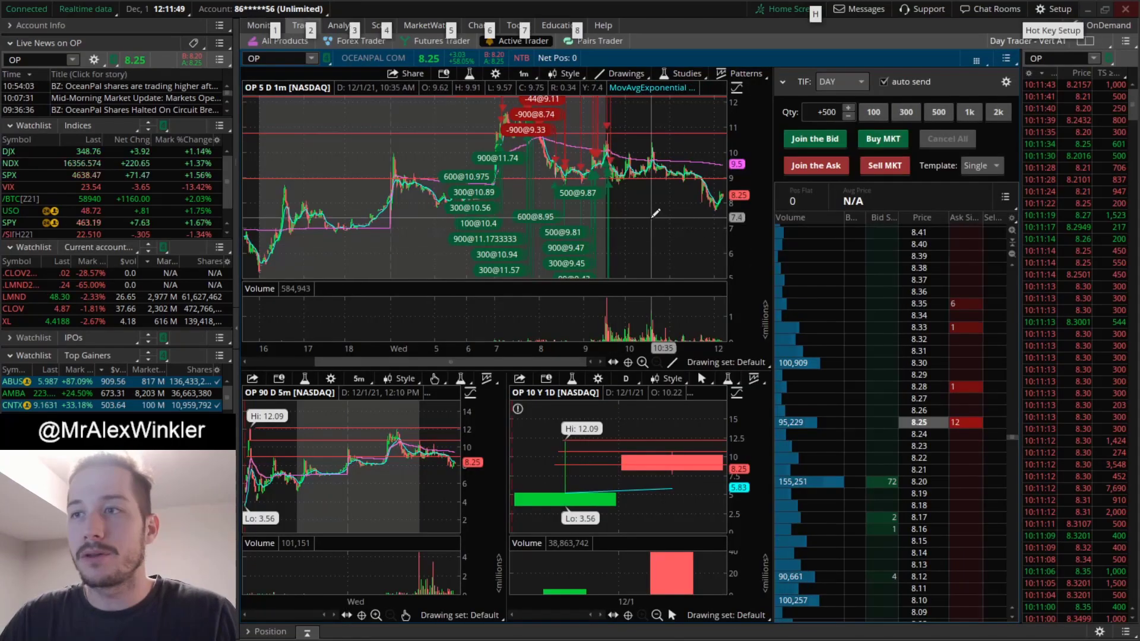
{"action": "scroll", "coordinate": [463, 199], "scroll_direction": "up", "scroll_amount": 3}
{"action": "key", "text": "alt"}
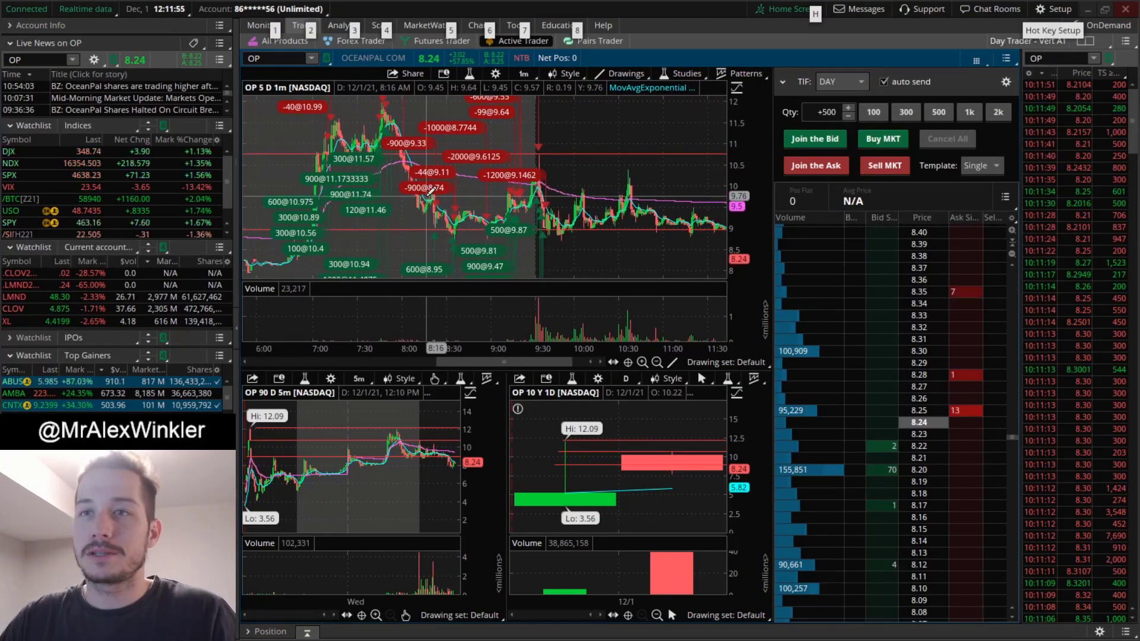
{"action": "scroll", "coordinate": [436, 189], "scroll_direction": "up", "scroll_amount": 3}
{"action": "scroll", "coordinate": [436, 187], "scroll_direction": "up", "scroll_amount": 1}
{"action": "middle_click", "coordinate": [407, 136]}
{"action": "left_click", "coordinate": [425, 175]}
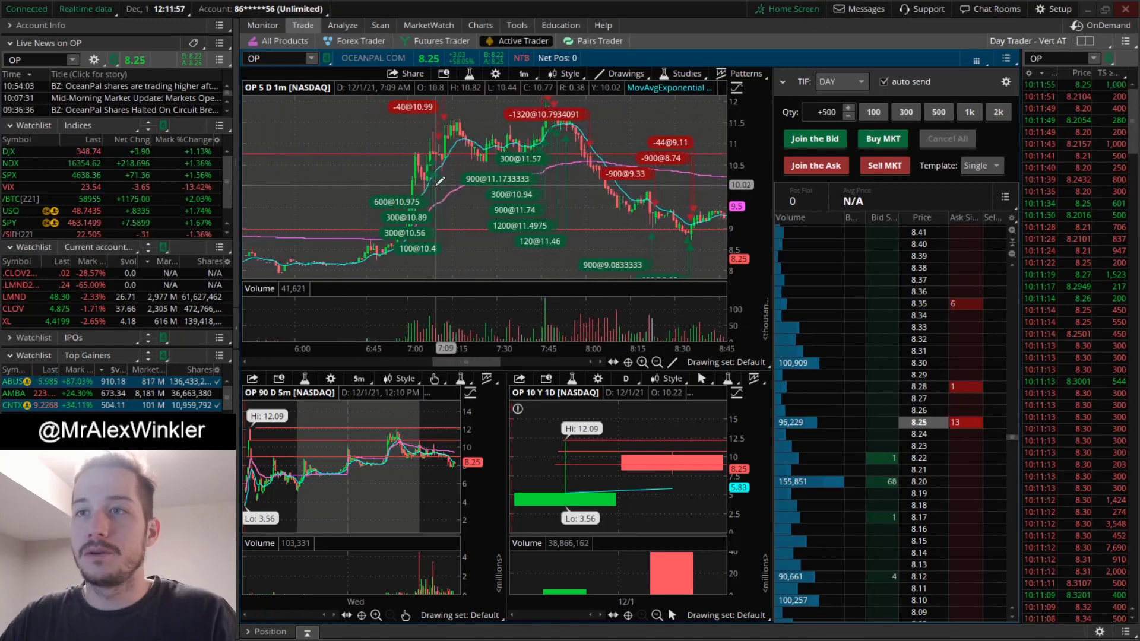
Measure OP's early premarket surge just after 7:00 on the one-minute chart and examine the buy markers around it.
{"action": "left_click", "coordinate": [434, 185]}
{"action": "left_click", "coordinate": [458, 121]}
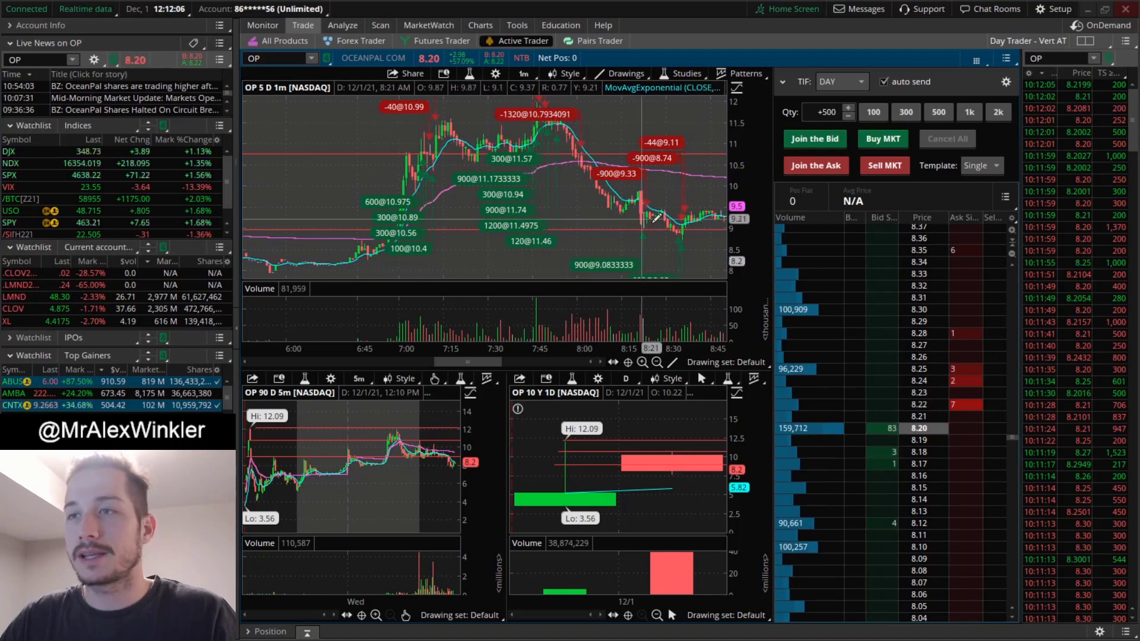
{"action": "scroll", "coordinate": [602, 193], "scroll_direction": "up", "scroll_amount": 3}
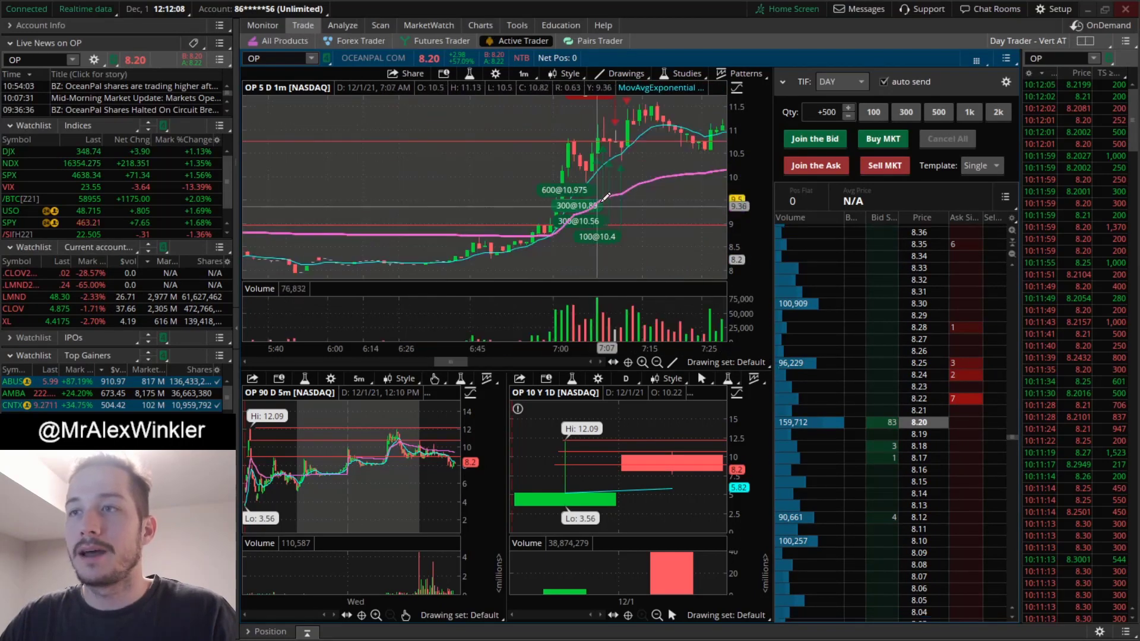
{"action": "scroll", "coordinate": [619, 205], "scroll_direction": "down", "scroll_amount": 3}
{"action": "scroll", "coordinate": [529, 196], "scroll_direction": "up", "scroll_amount": 3}
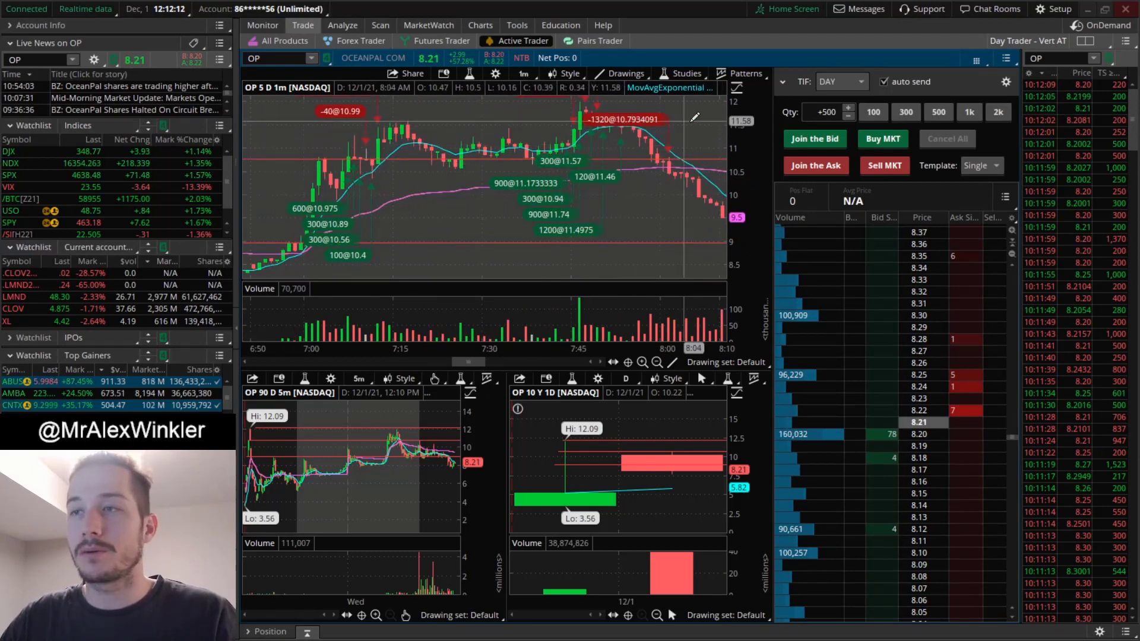
Examine OP's pullback from the 7:45 peak and the 1,320-share sell marker on the one-minute chart.
{"action": "scroll", "coordinate": [585, 174], "scroll_direction": "up", "scroll_amount": 5}
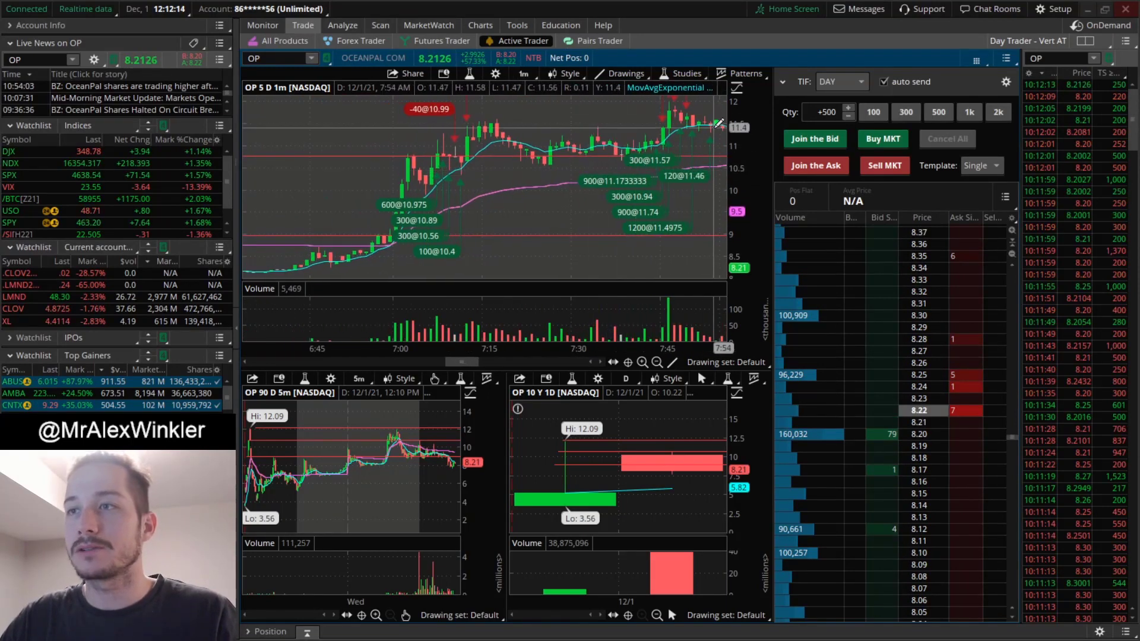
{"action": "scroll", "coordinate": [720, 121], "scroll_direction": "down", "scroll_amount": 1}
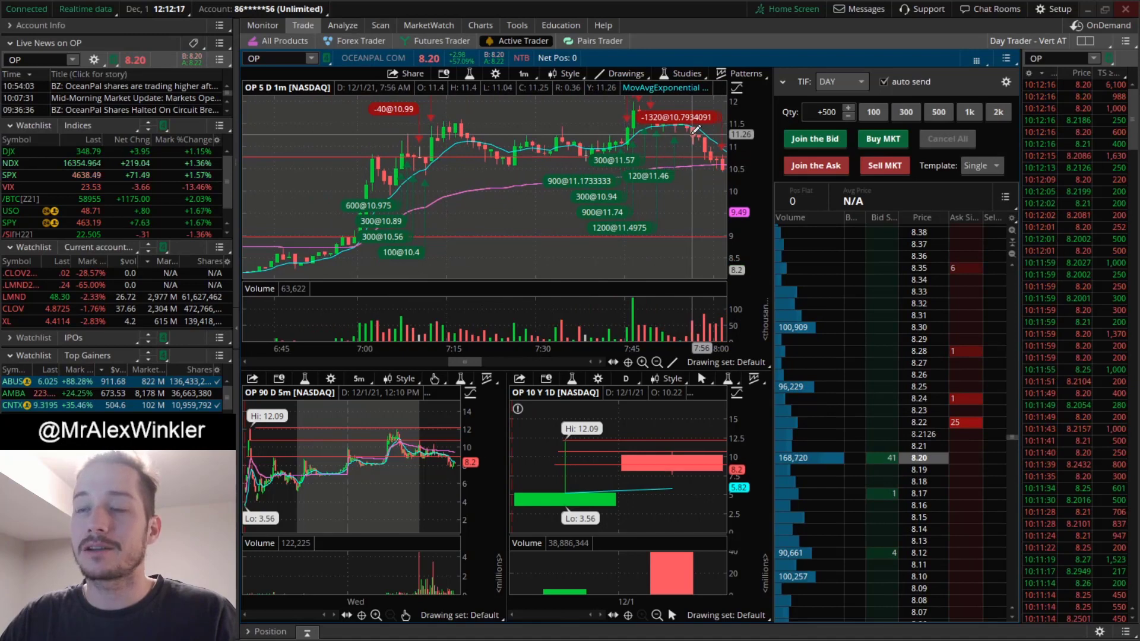
{"action": "scroll", "coordinate": [706, 154], "scroll_direction": "down", "scroll_amount": 1}
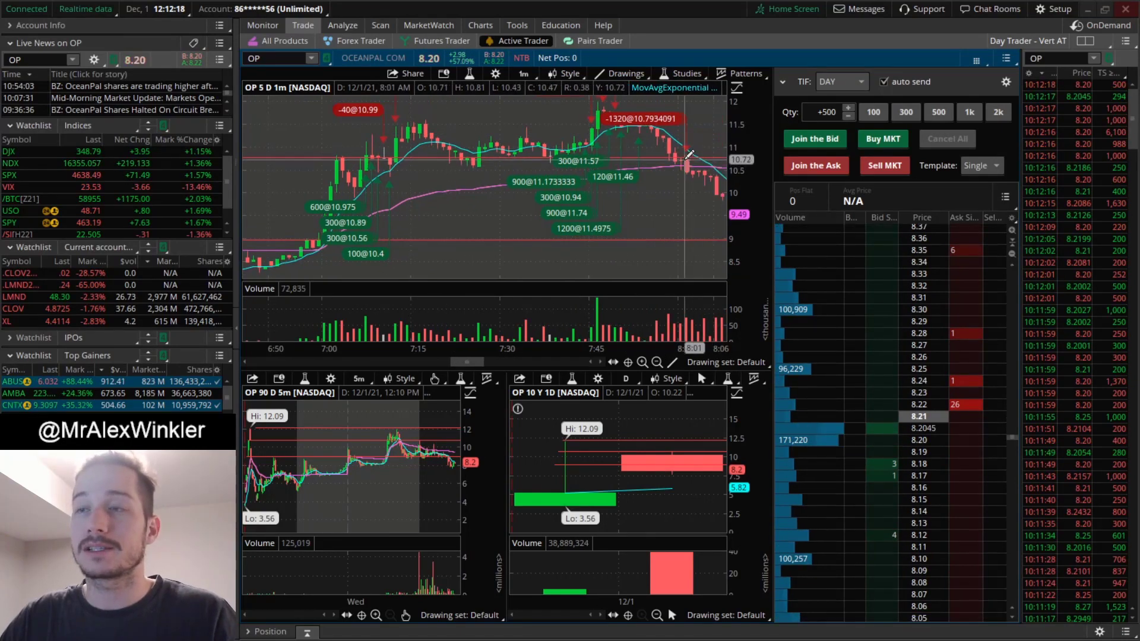
{"action": "left_click", "coordinate": [683, 156]}
{"action": "key", "text": "Escape"}
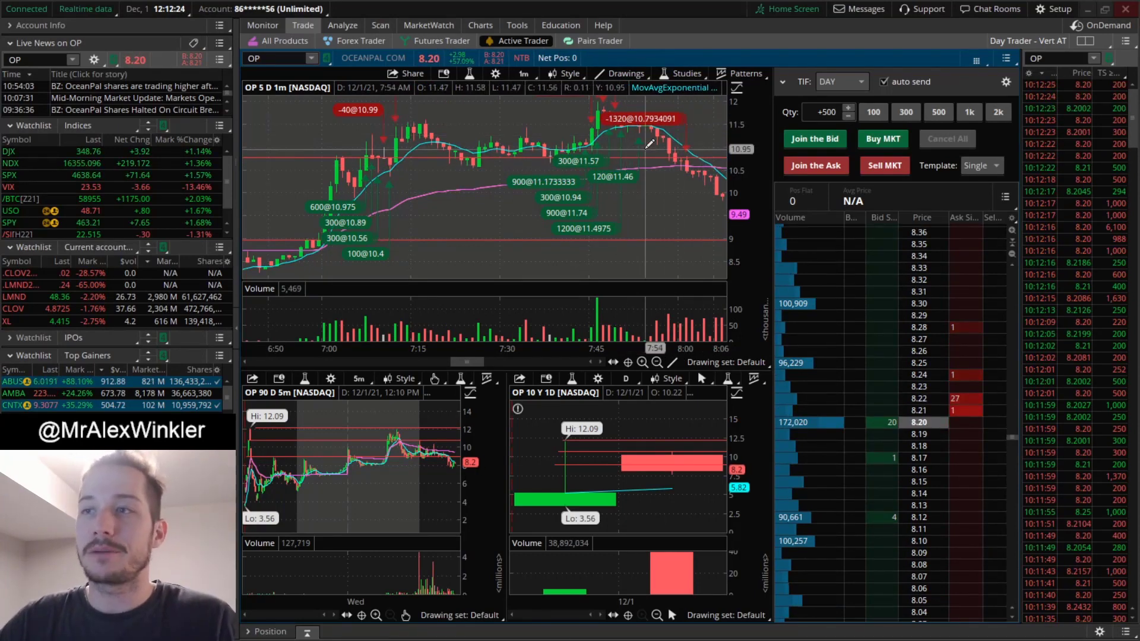
Follow OP's premarket decline after 8:00 and review the sell markers down to about 9:00.
{"action": "scroll", "coordinate": [651, 146], "scroll_direction": "down", "scroll_amount": 1}
{"action": "scroll", "coordinate": [650, 147], "scroll_direction": "down", "scroll_amount": 2}
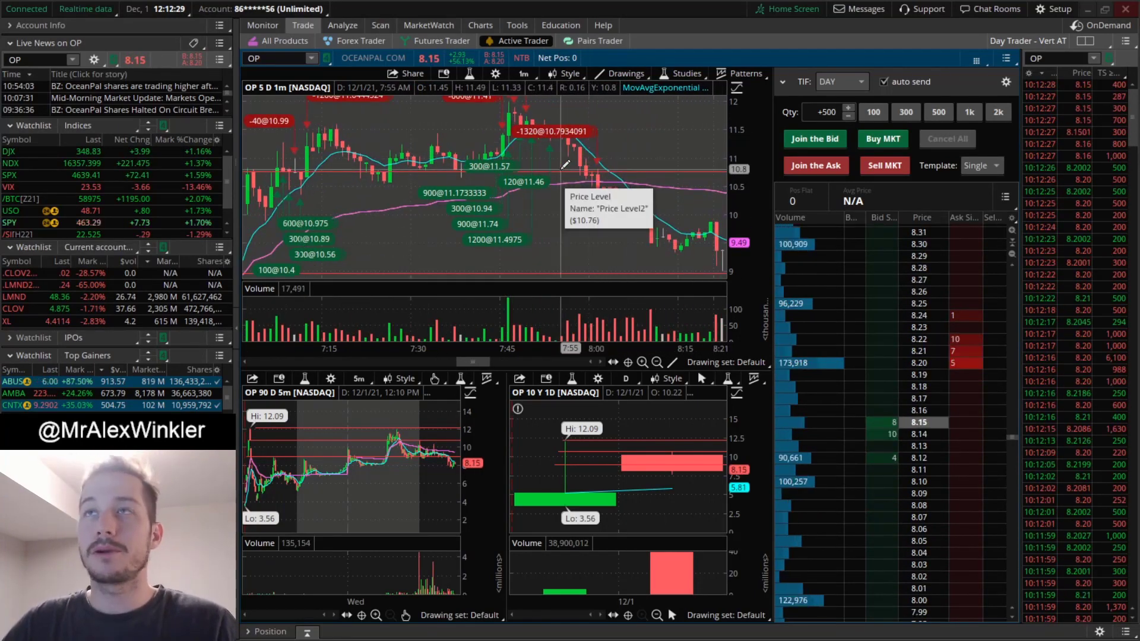
{"action": "scroll", "coordinate": [565, 165], "scroll_direction": "down", "scroll_amount": 5}
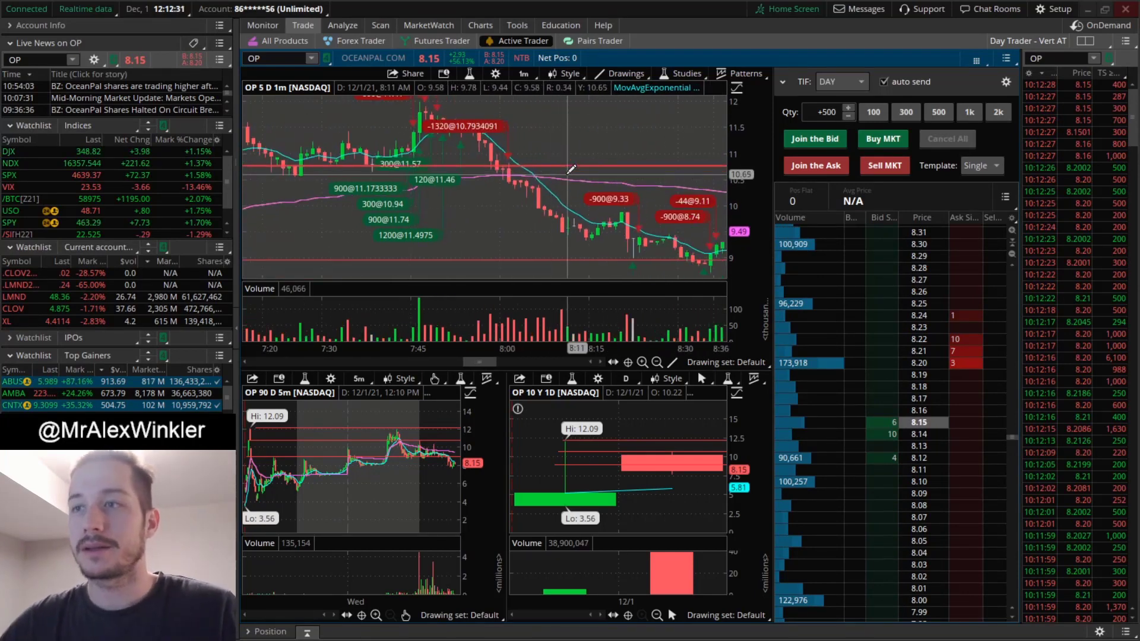
{"action": "scroll", "coordinate": [525, 242], "scroll_direction": "down", "scroll_amount": 4}
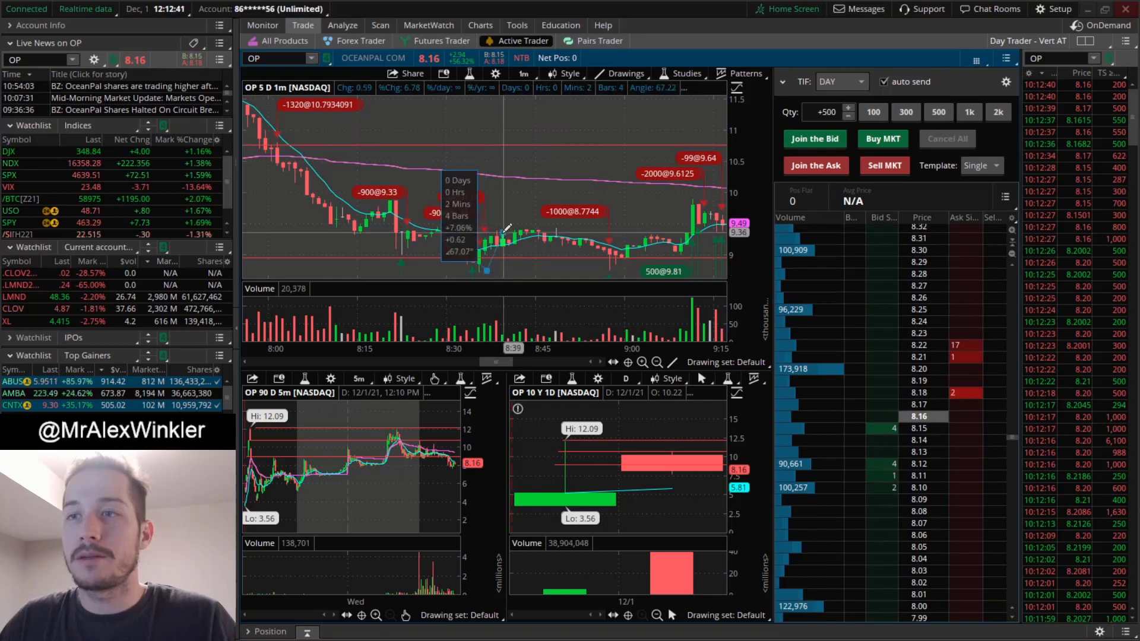
{"action": "scroll", "coordinate": [584, 227], "scroll_direction": "down", "scroll_amount": 3}
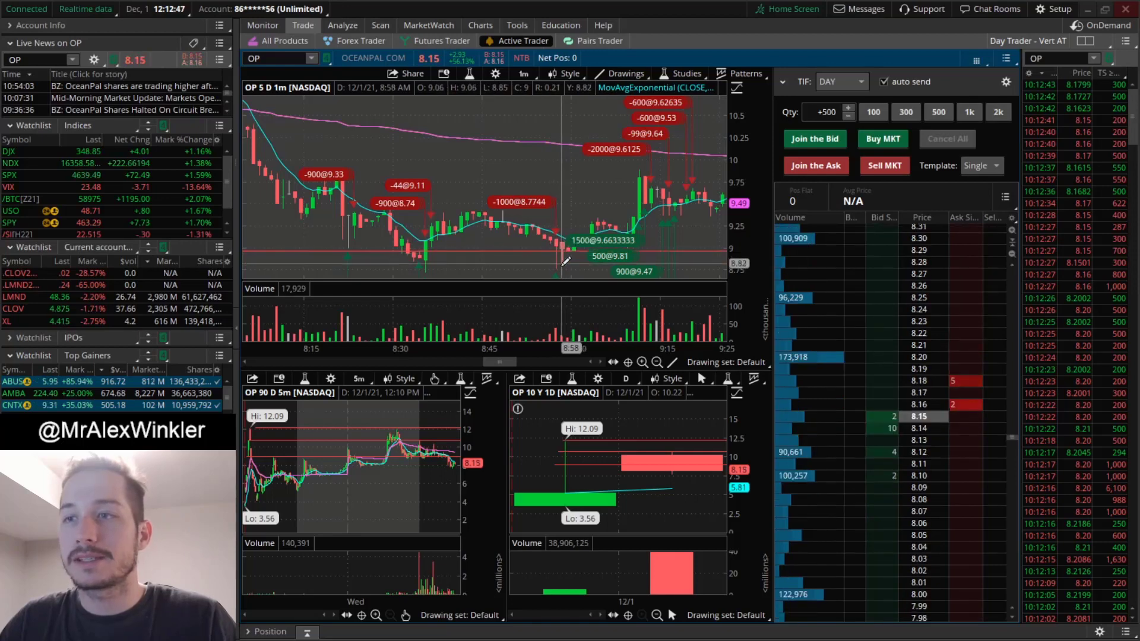
Measure OP's premarket rebound from the 8:58 low to the high reached shortly after 9:10.
{"action": "left_click", "coordinate": [561, 268]}
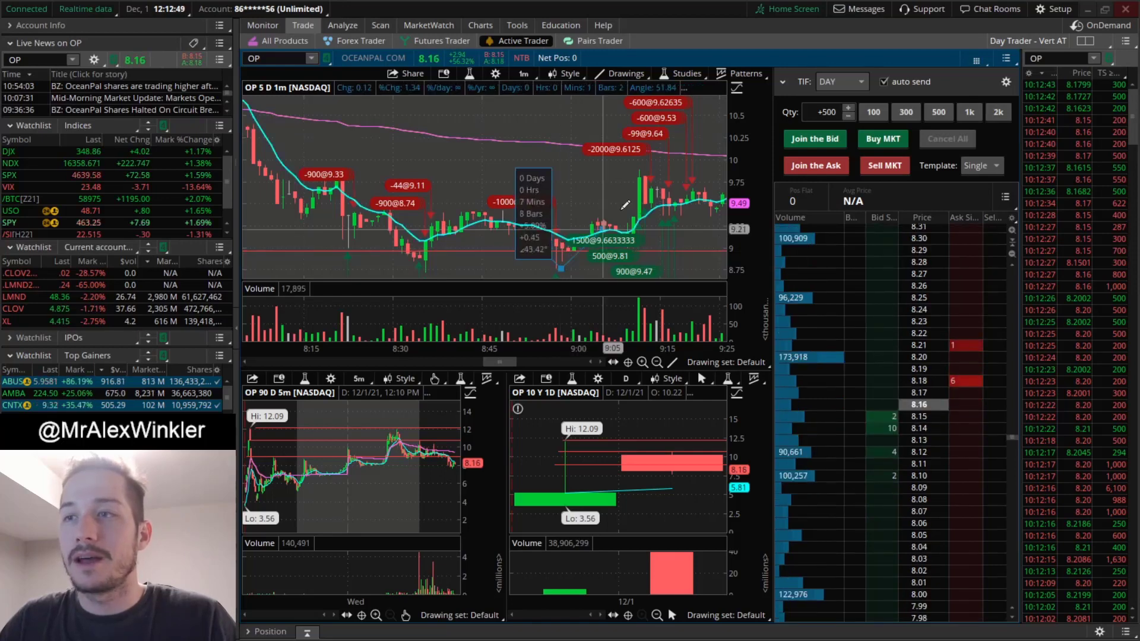
{"action": "left_click", "coordinate": [646, 163]}
{"action": "key", "text": "alt"}
{"action": "scroll", "coordinate": [636, 170], "scroll_direction": "down", "scroll_amount": 3}
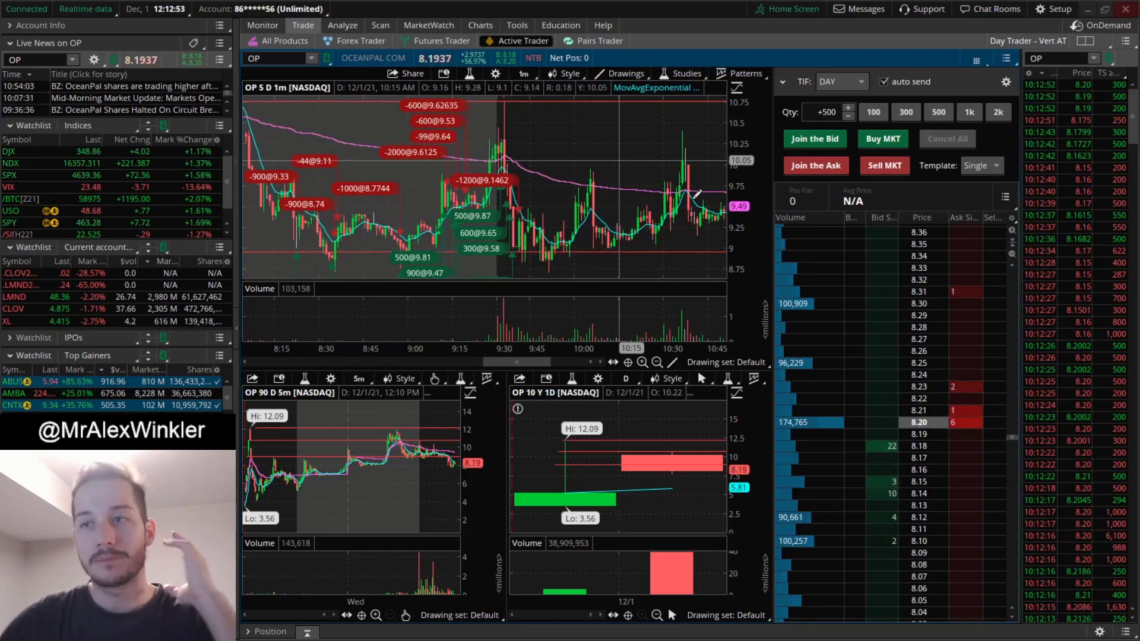
Examine OP's buys and sells around the 9:30 market open on the one-minute chart.
{"action": "left_click_drag", "start_coordinate": [699, 350], "coordinate": [453, 330]}
{"action": "scroll", "coordinate": [533, 217], "scroll_direction": "up", "scroll_amount": 5}
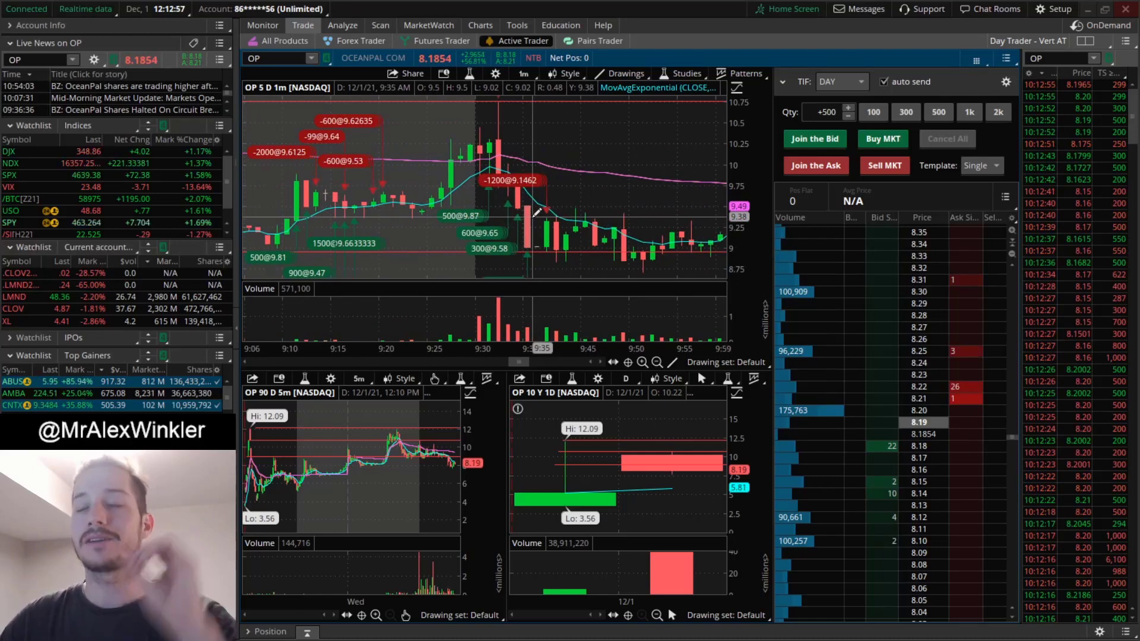
{"action": "left_click_drag", "start_coordinate": [475, 347], "coordinate": [527, 347]}
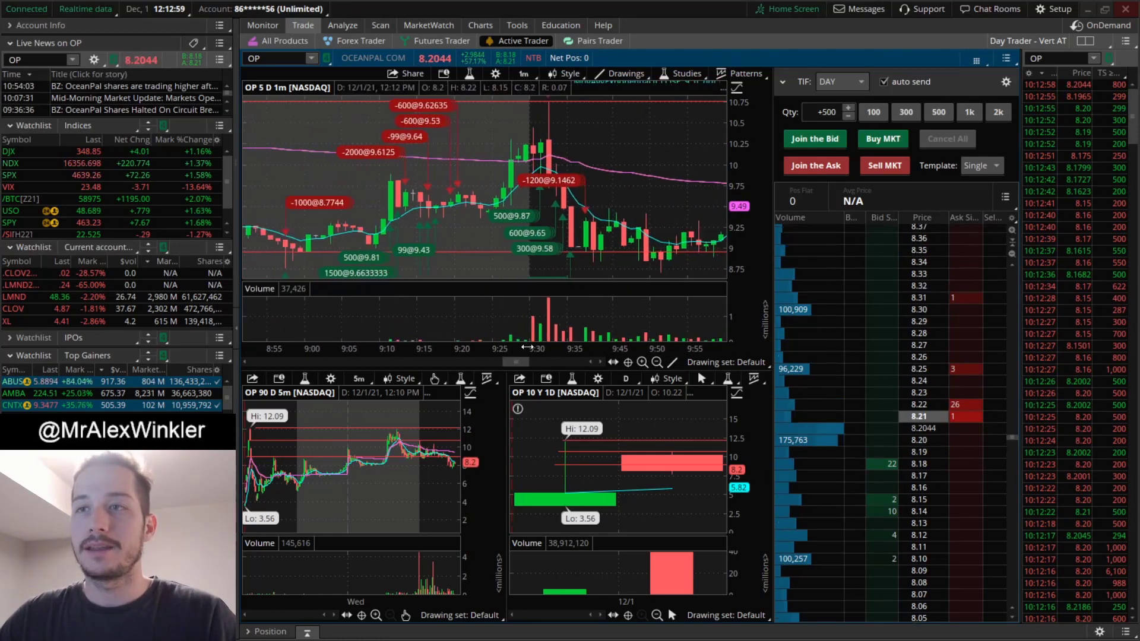
{"action": "scroll", "coordinate": [618, 100], "scroll_direction": "down", "scroll_amount": 1}
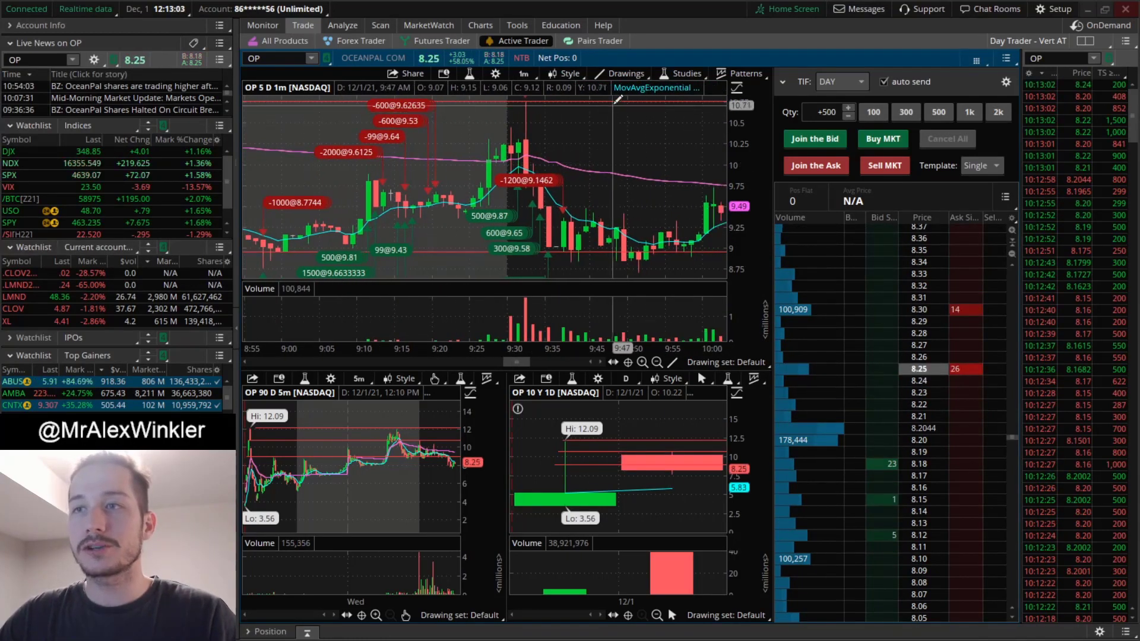
{"action": "scroll", "coordinate": [621, 143], "scroll_direction": "down", "scroll_amount": 2}
Measure OP's price spike at 9:31 and trace the drop that follows it, checking the rest of the morning's trend.
{"action": "left_click", "coordinate": [476, 173]}
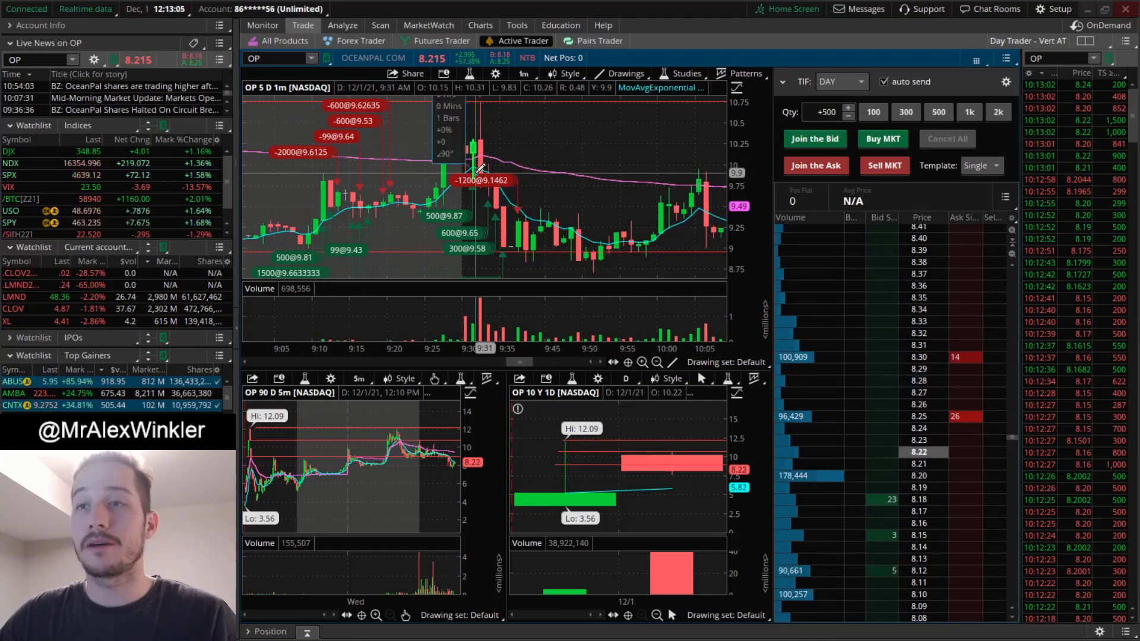
{"action": "left_click_drag", "start_coordinate": [480, 170], "coordinate": [504, 104]}
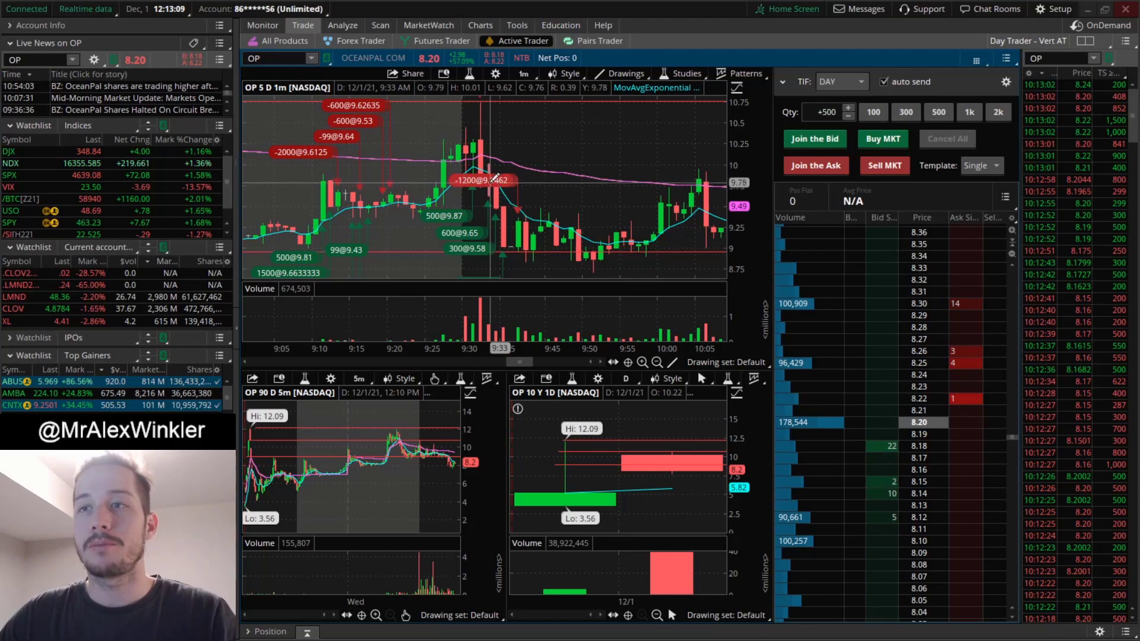
{"action": "mouse_move", "coordinate": [494, 179]}
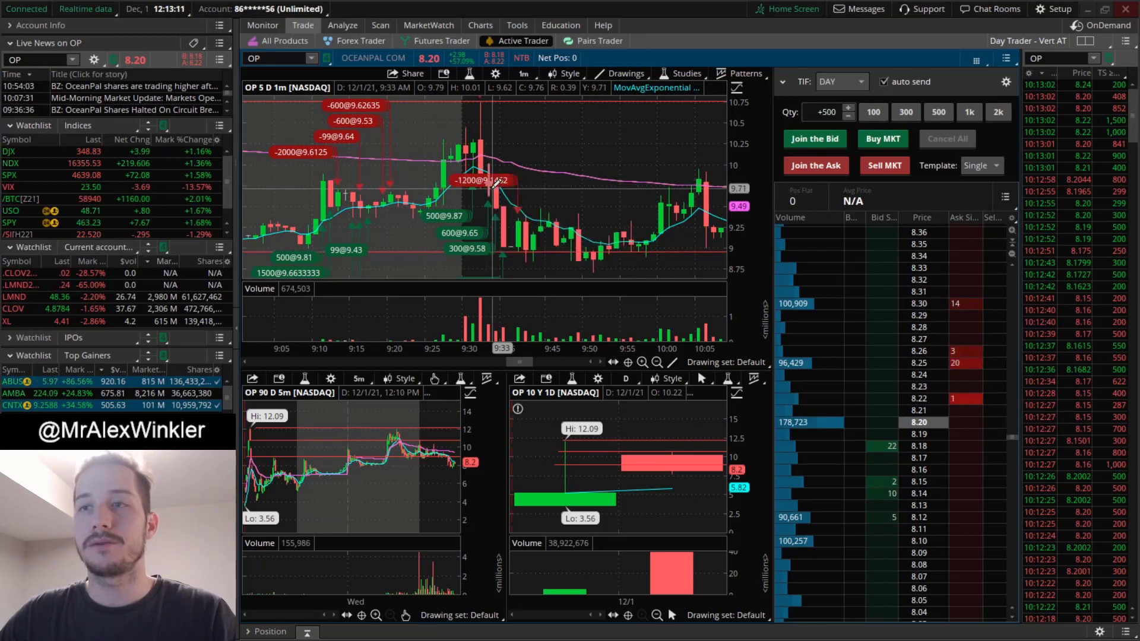
{"action": "left_click_drag", "start_coordinate": [498, 193], "coordinate": [518, 240]}
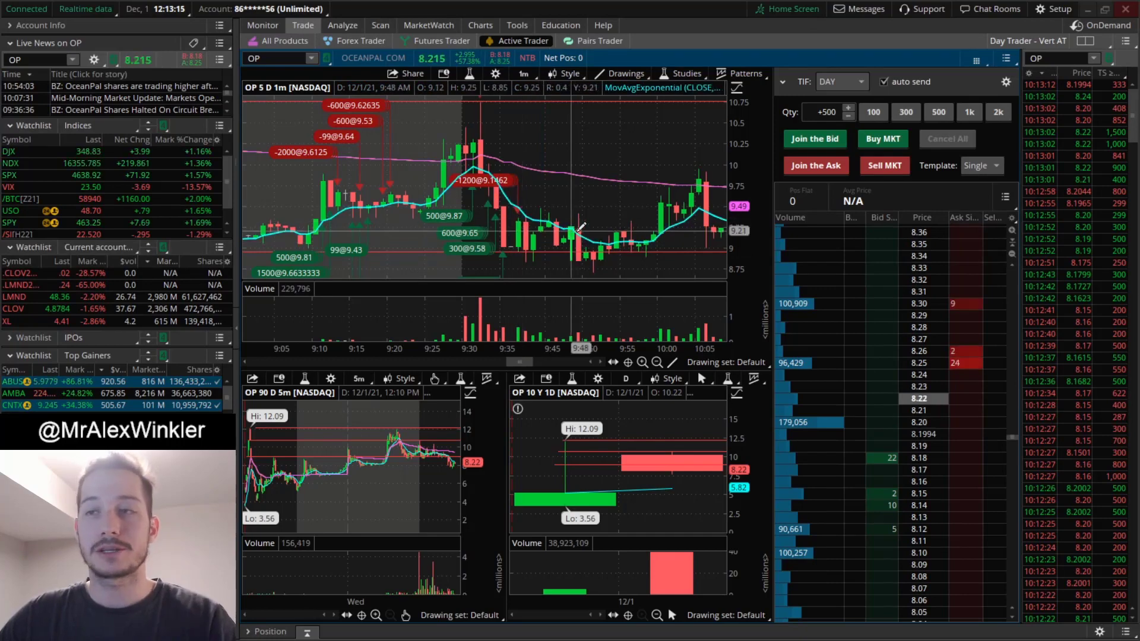
{"action": "scroll", "coordinate": [580, 226], "scroll_direction": "down", "scroll_amount": 4}
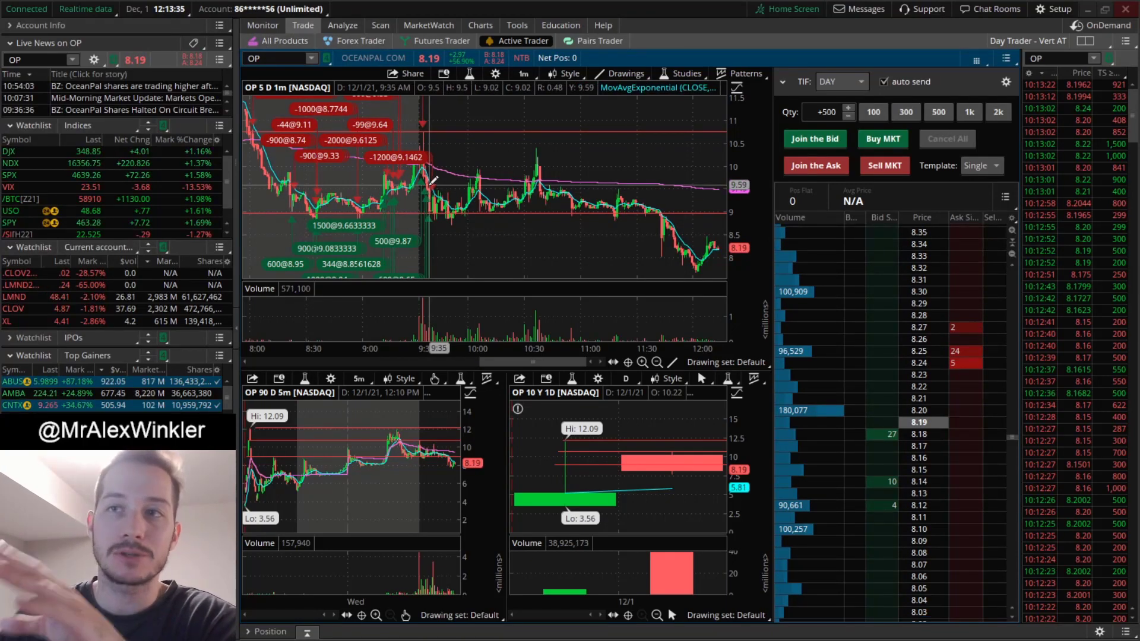
Check the position list, load BRTX into Active Trader and look over its daily and one-minute charts.
{"action": "left_click", "coordinate": [272, 30]}
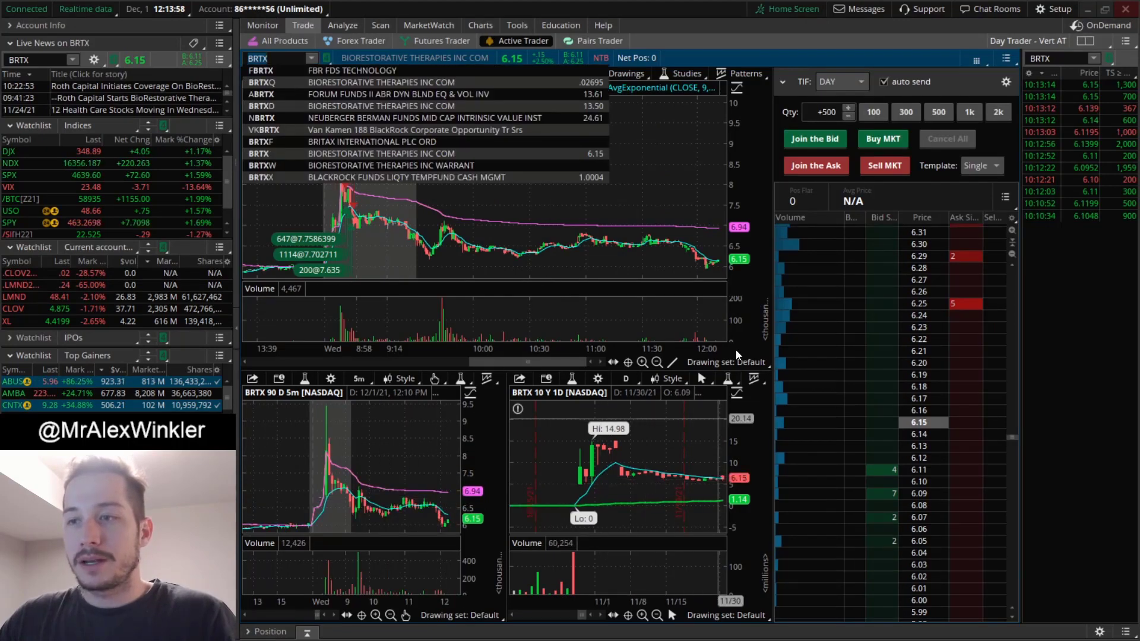
{"action": "left_click", "coordinate": [577, 500]}
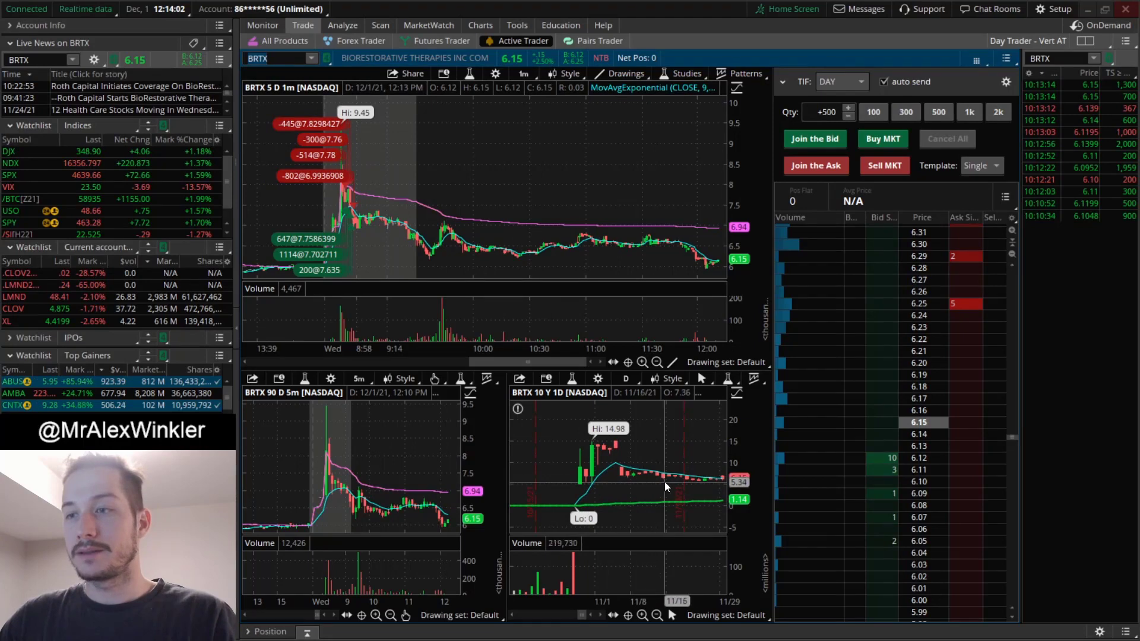
{"action": "scroll", "coordinate": [433, 232], "scroll_direction": "up", "scroll_amount": 3}
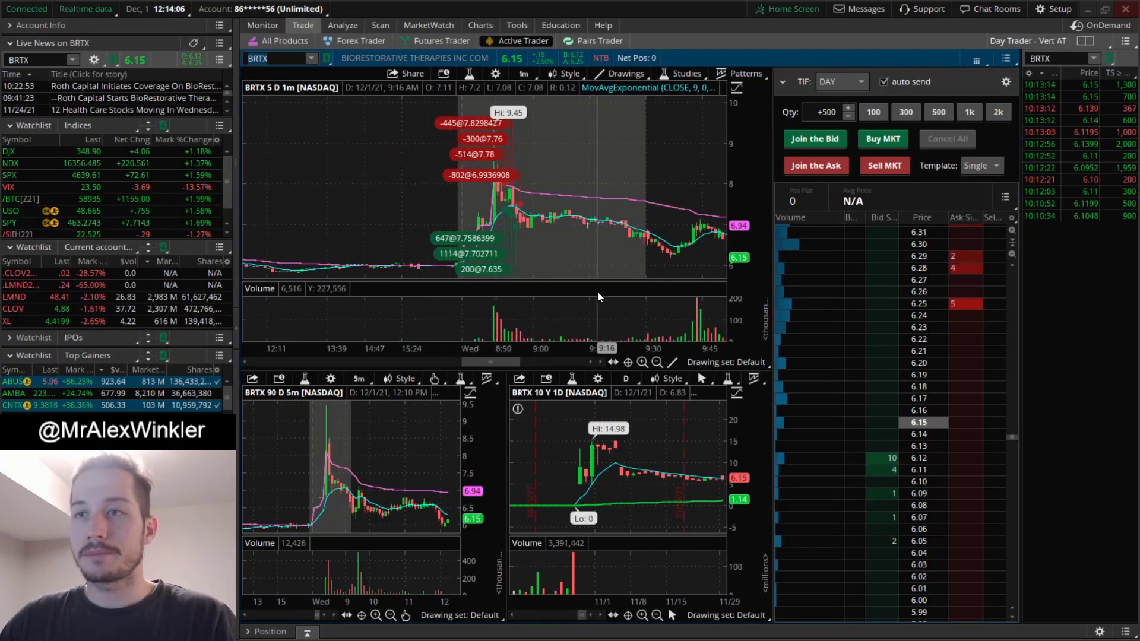
{"action": "scroll", "coordinate": [580, 242], "scroll_direction": "up", "scroll_amount": 5}
{"action": "scroll", "coordinate": [594, 171], "scroll_direction": "down", "scroll_amount": 2}
{"action": "scroll", "coordinate": [593, 171], "scroll_direction": "up", "scroll_amount": 3}
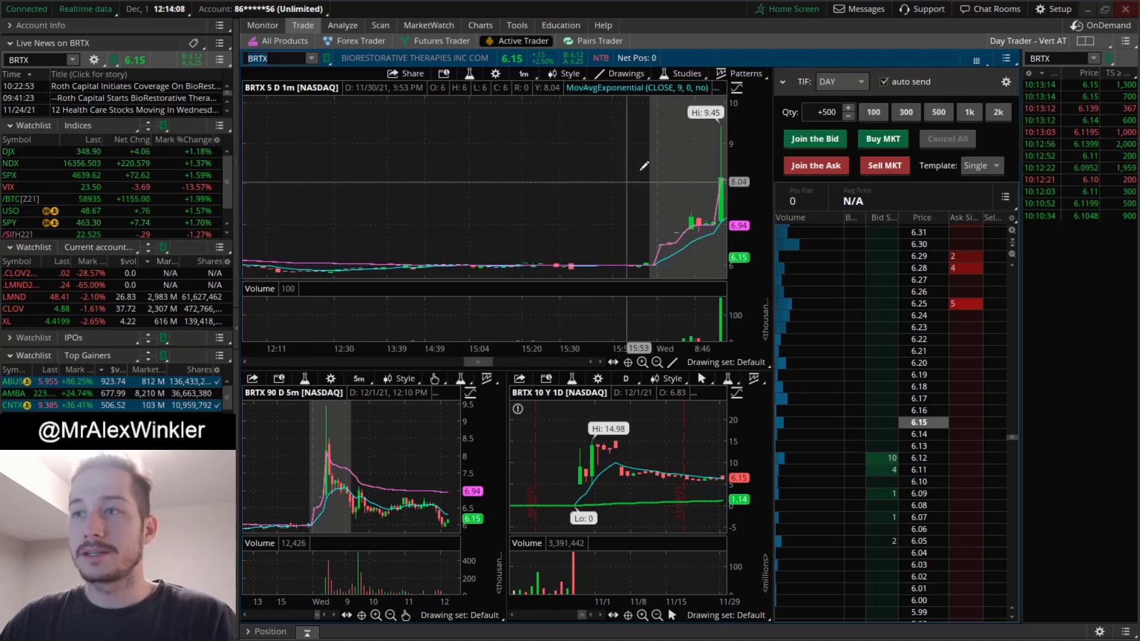
{"action": "middle_click", "coordinate": [640, 165]}
{"action": "left_click", "coordinate": [658, 204]}
Examine BRTX's premarket buy and sell markers around 8:50 and the price action through the market open on the one-minute chart.
{"action": "left_click", "coordinate": [601, 363]}
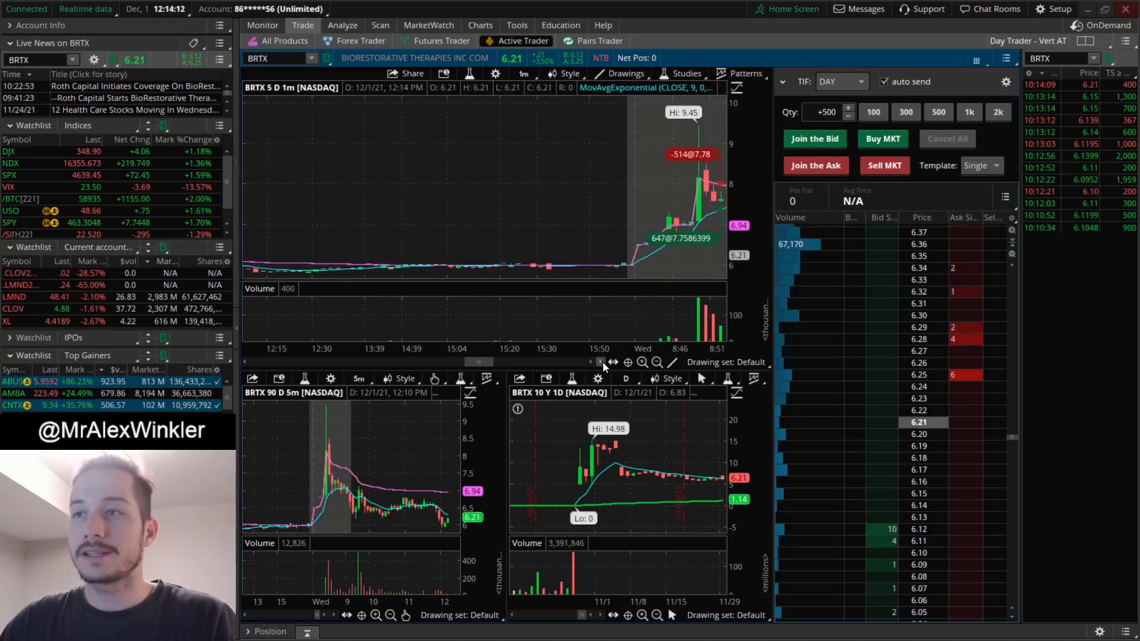
{"action": "left_click", "coordinate": [602, 362]}
{"action": "left_click", "coordinate": [602, 362]}
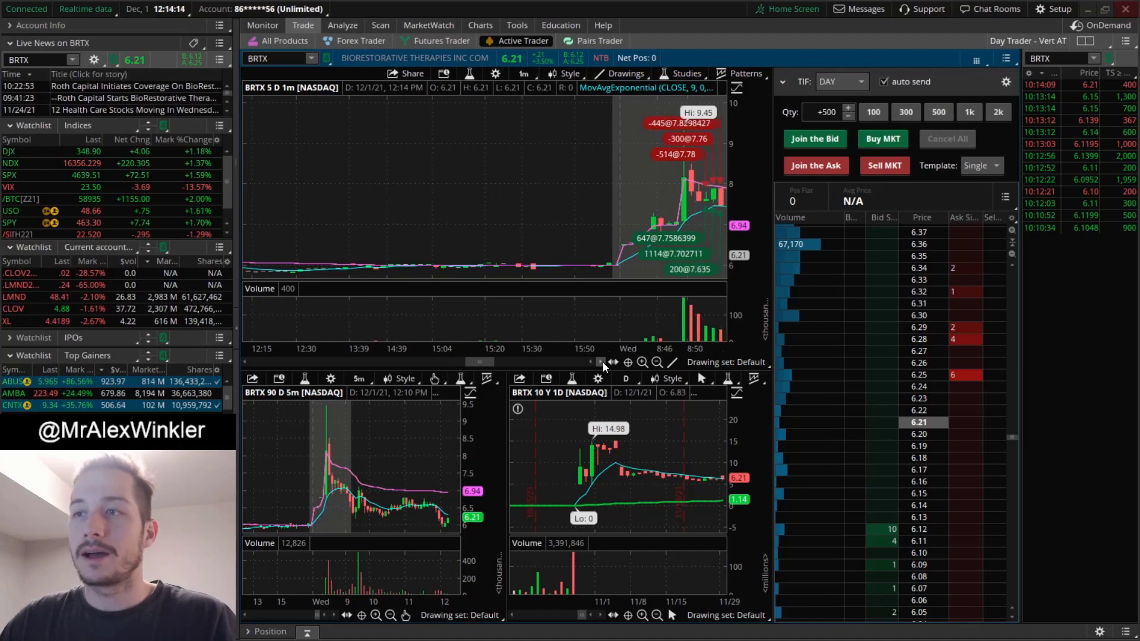
{"action": "left_click", "coordinate": [601, 362]}
{"action": "left_click", "coordinate": [602, 362]}
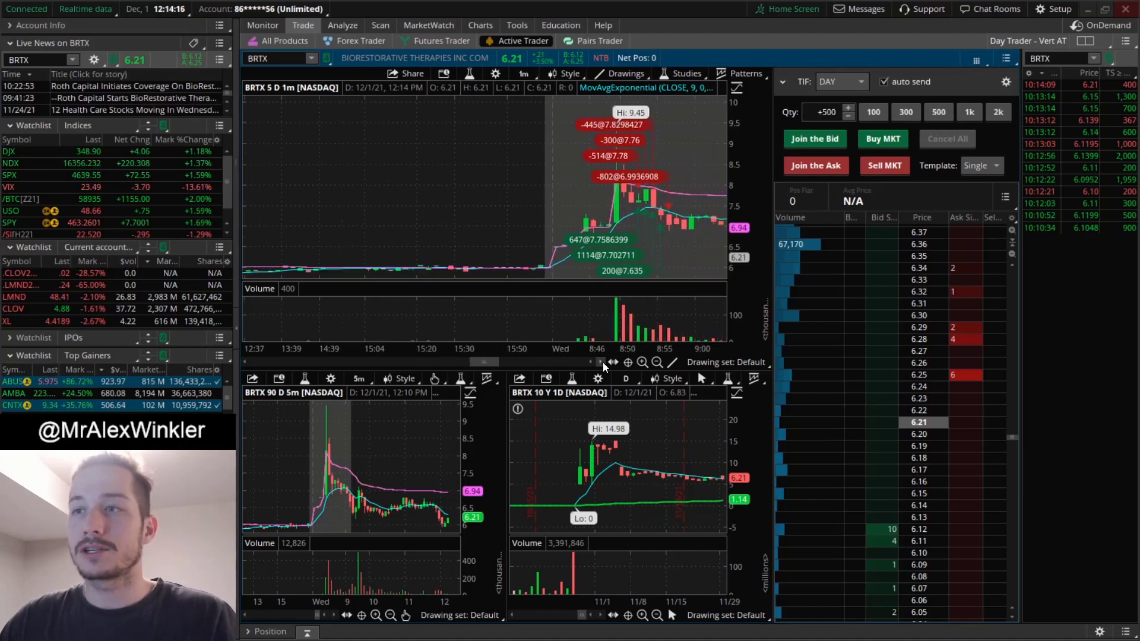
{"action": "left_click", "coordinate": [602, 362]}
{"action": "left_click", "coordinate": [602, 362]}
{"action": "left_click", "coordinate": [601, 363]}
{"action": "left_click", "coordinate": [601, 362]}
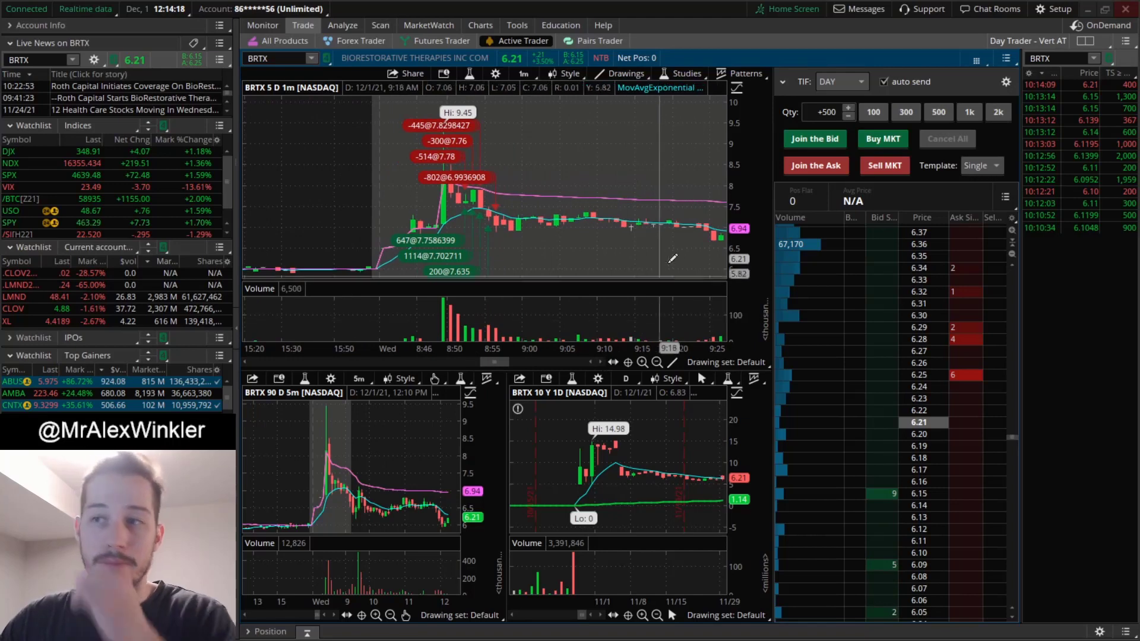
{"action": "scroll", "coordinate": [679, 213], "scroll_direction": "down", "scroll_amount": 5}
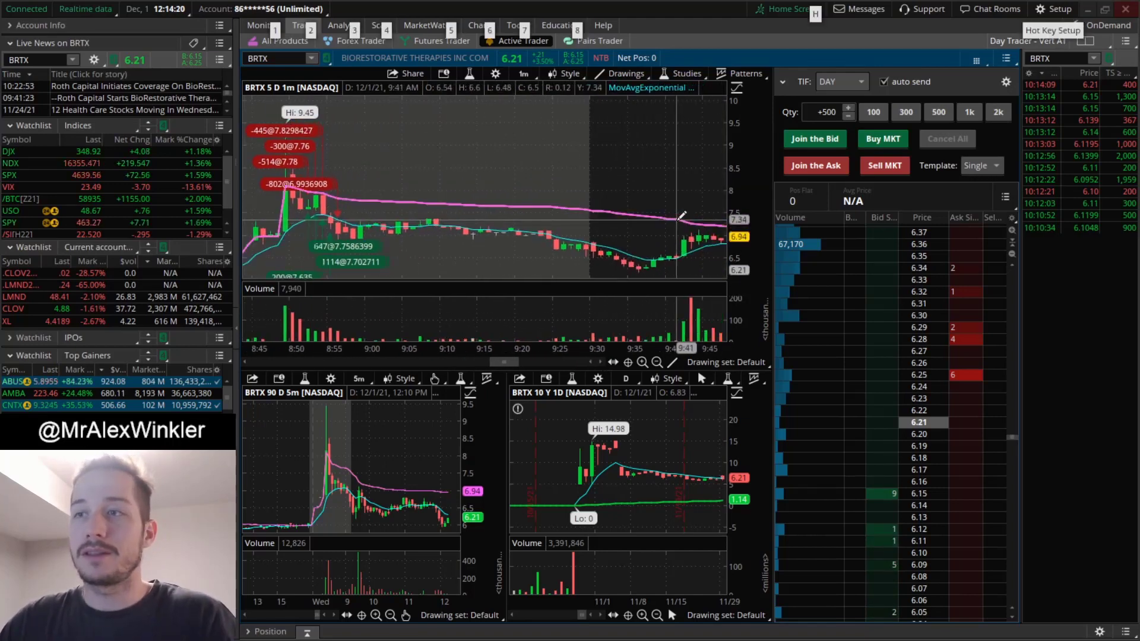
Expand CLOV in the position list and load its 3 DEC 21 5.5 call into Active Trader to examine the one-minute chart.
{"action": "left_click", "coordinate": [263, 23]}
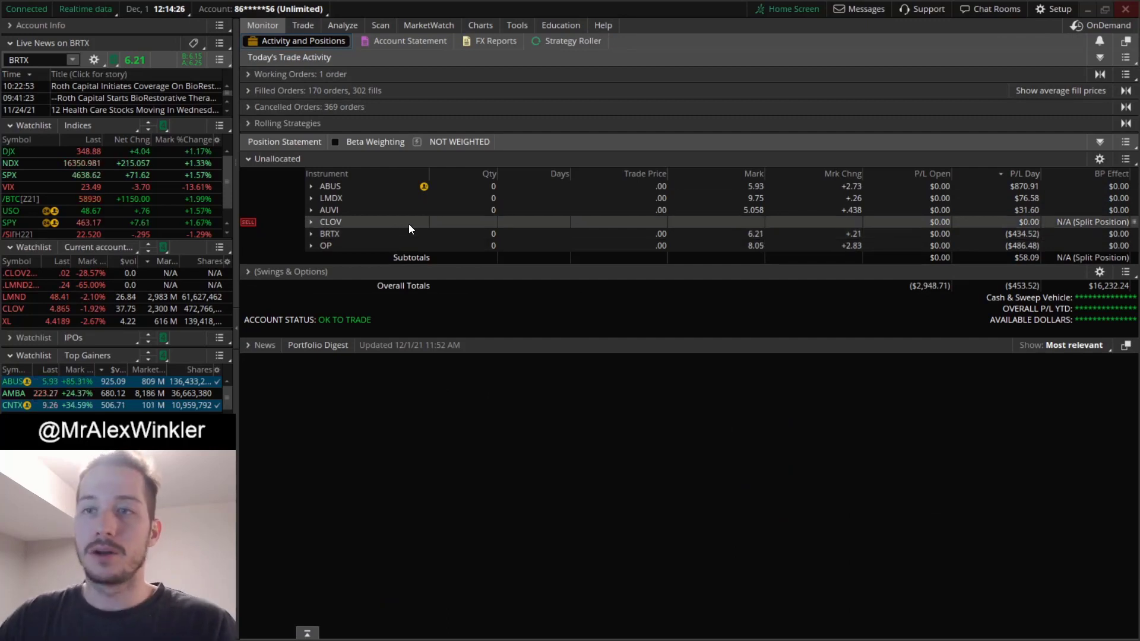
{"action": "left_click", "coordinate": [408, 223]}
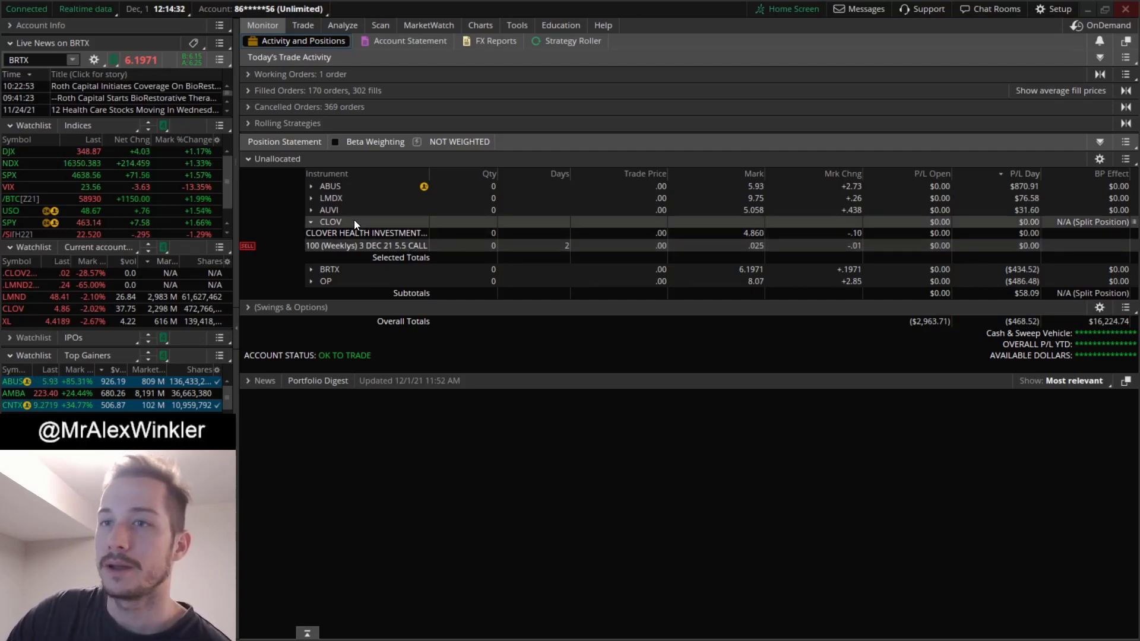
{"action": "left_click", "coordinate": [70, 276]}
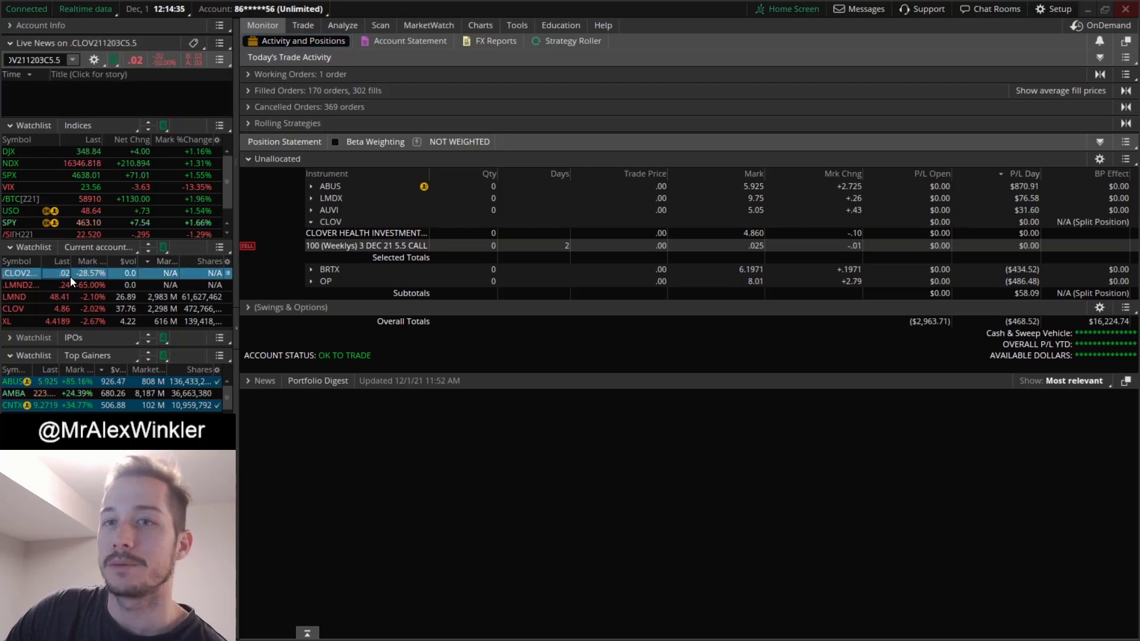
{"action": "left_click", "coordinate": [313, 27]}
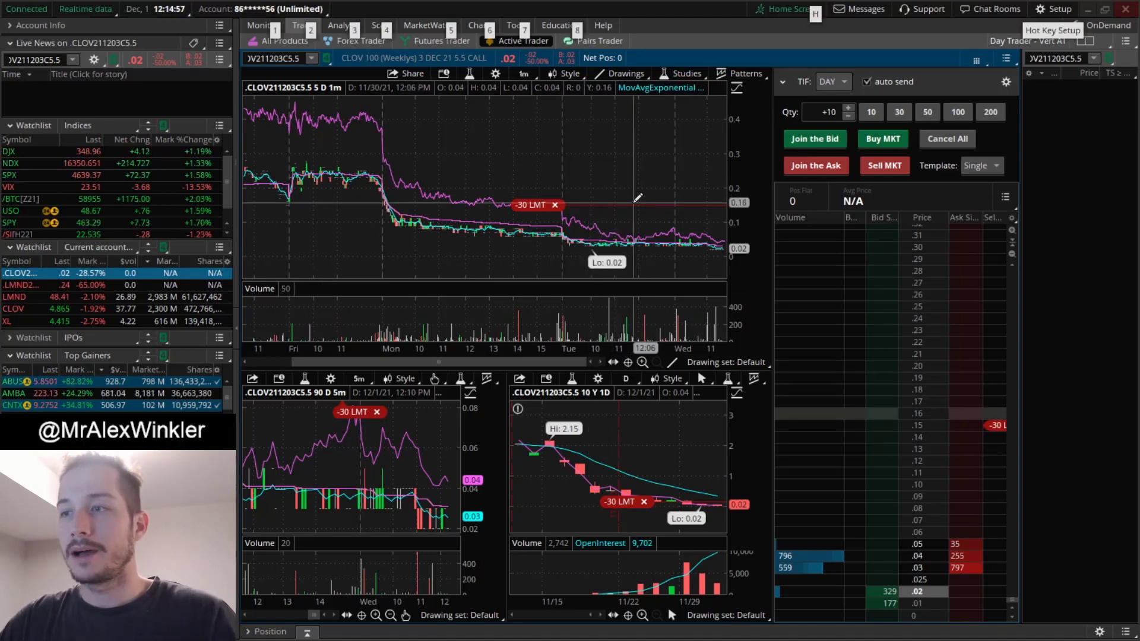
{"action": "scroll", "coordinate": [636, 198], "scroll_direction": "up", "scroll_amount": 2}
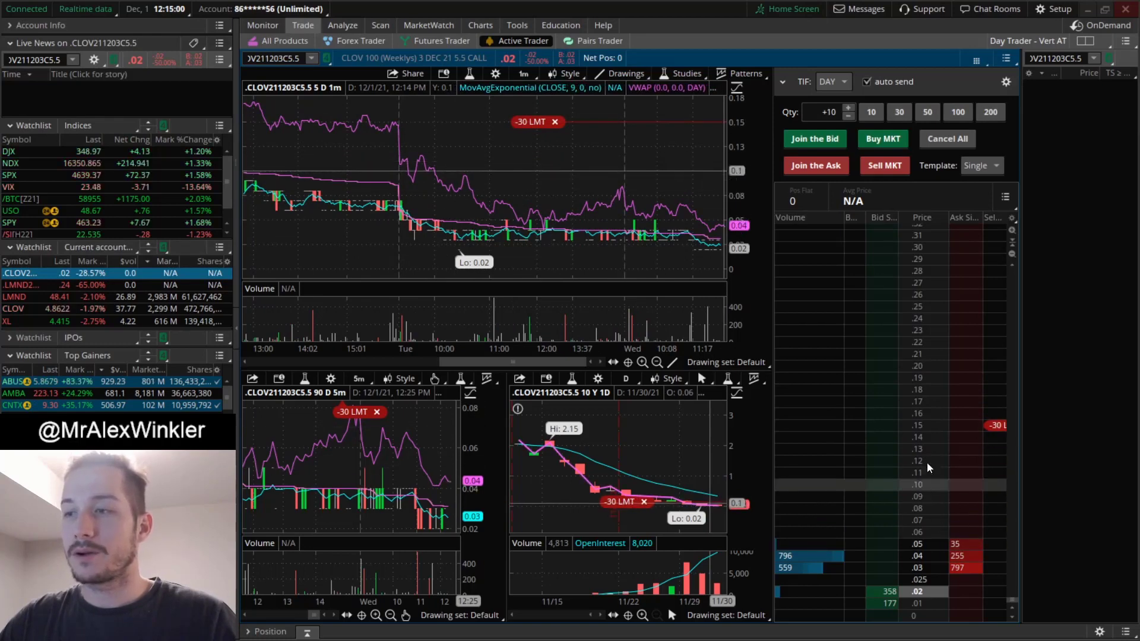
Examine the CLOV call's decline over the past several days on the one-minute chart.
{"action": "scroll", "coordinate": [678, 259], "scroll_direction": "down", "scroll_amount": 4}
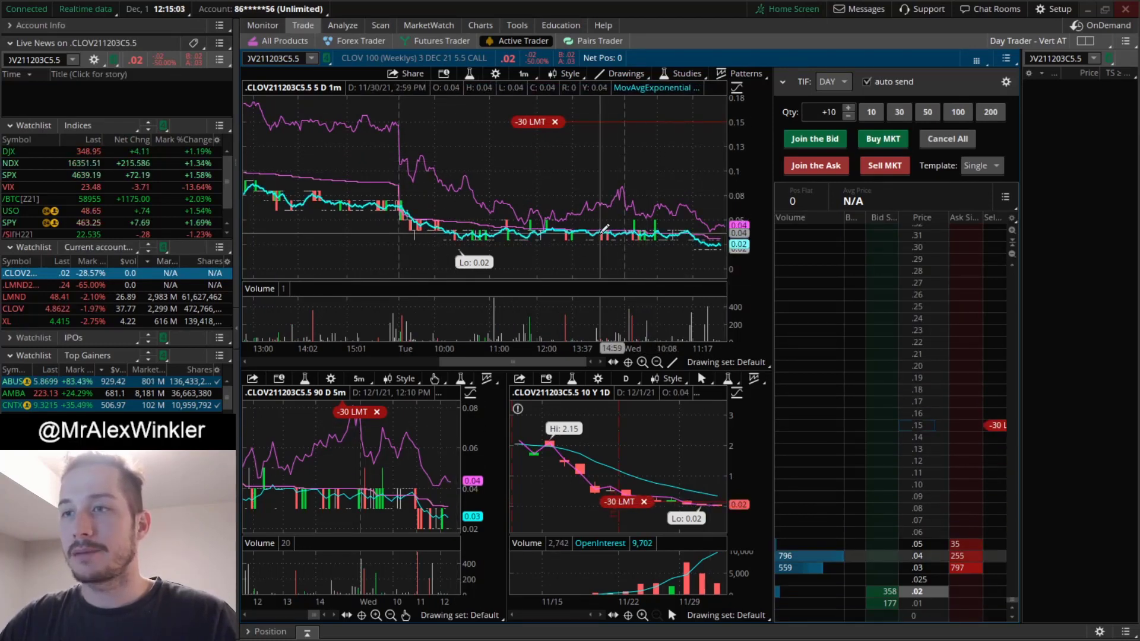
{"action": "middle_click", "coordinate": [433, 175]}
{"action": "left_click", "coordinate": [449, 208]}
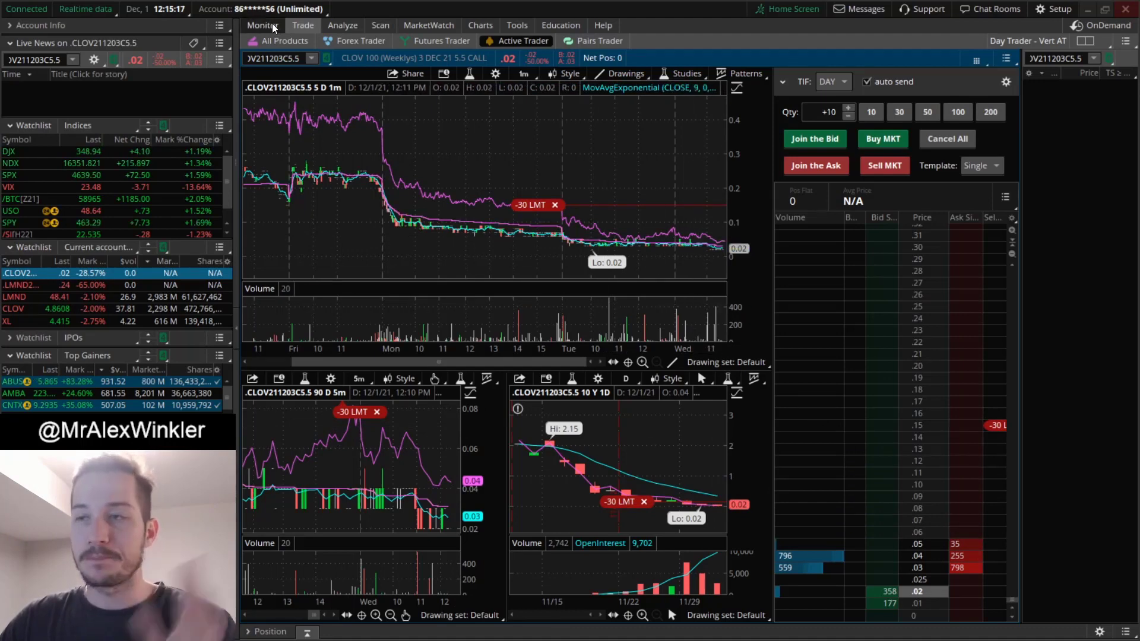
Check the position list for the next traded stock and load AUVI into Active Trader.
{"action": "mouse_move", "coordinate": [266, 23]}
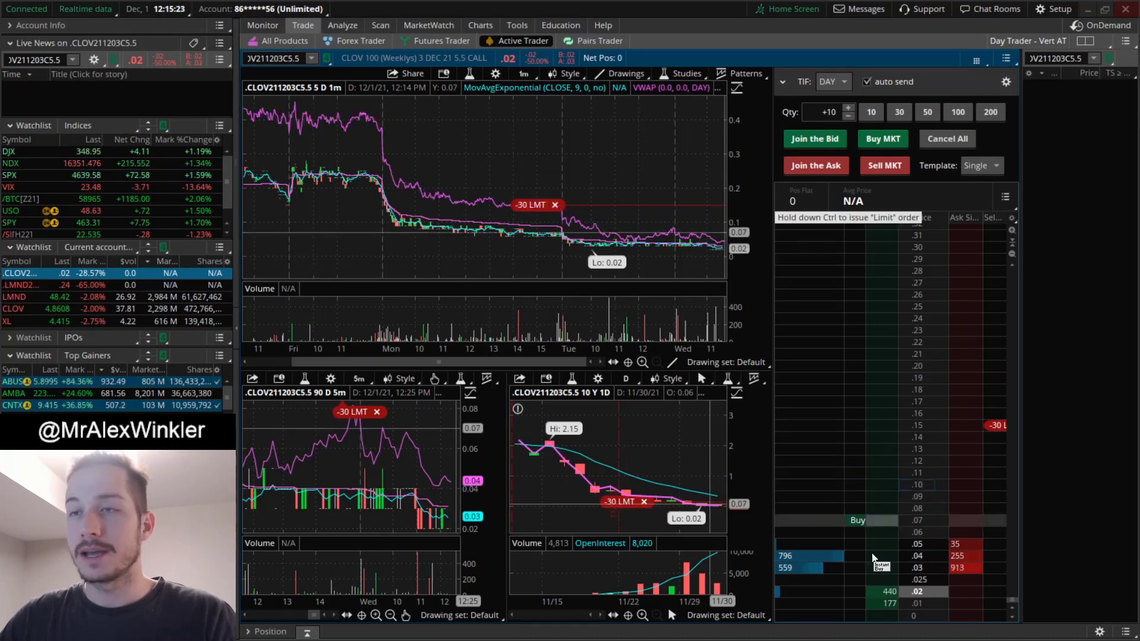
{"action": "left_click", "coordinate": [263, 25]}
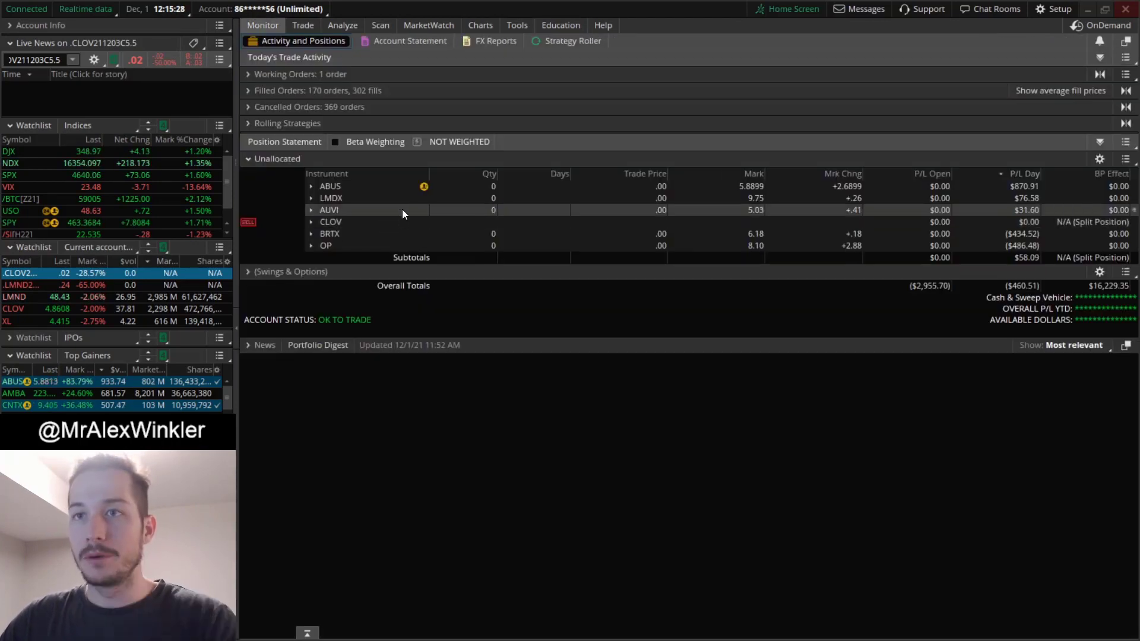
{"action": "left_click", "coordinate": [303, 25]}
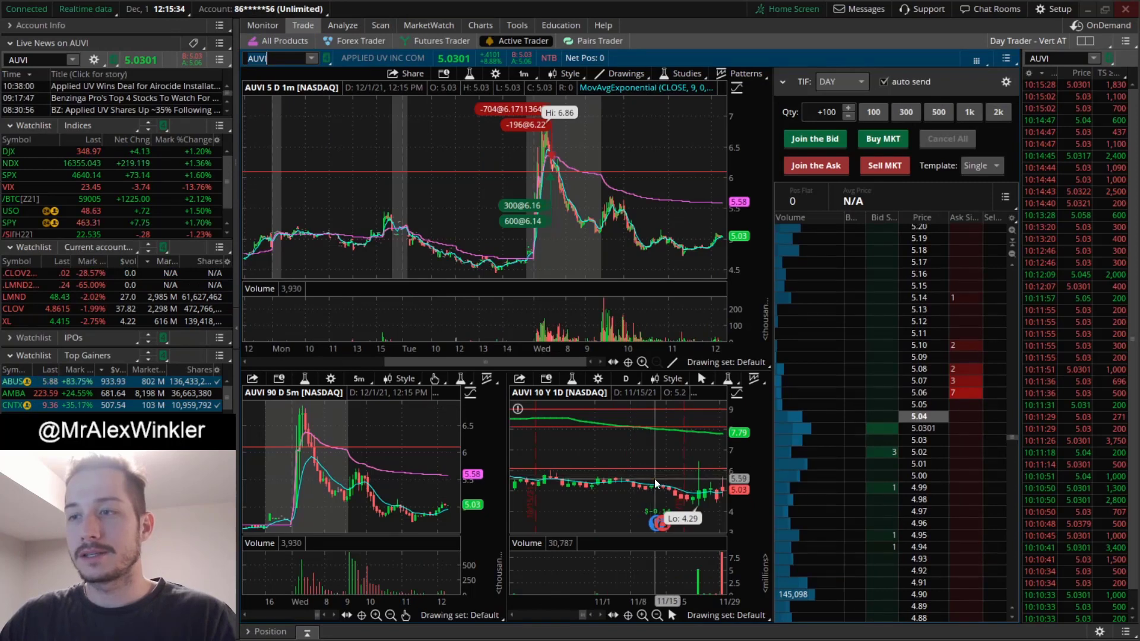
{"action": "middle_click", "coordinate": [631, 285]}
{"action": "left_click", "coordinate": [642, 317]}
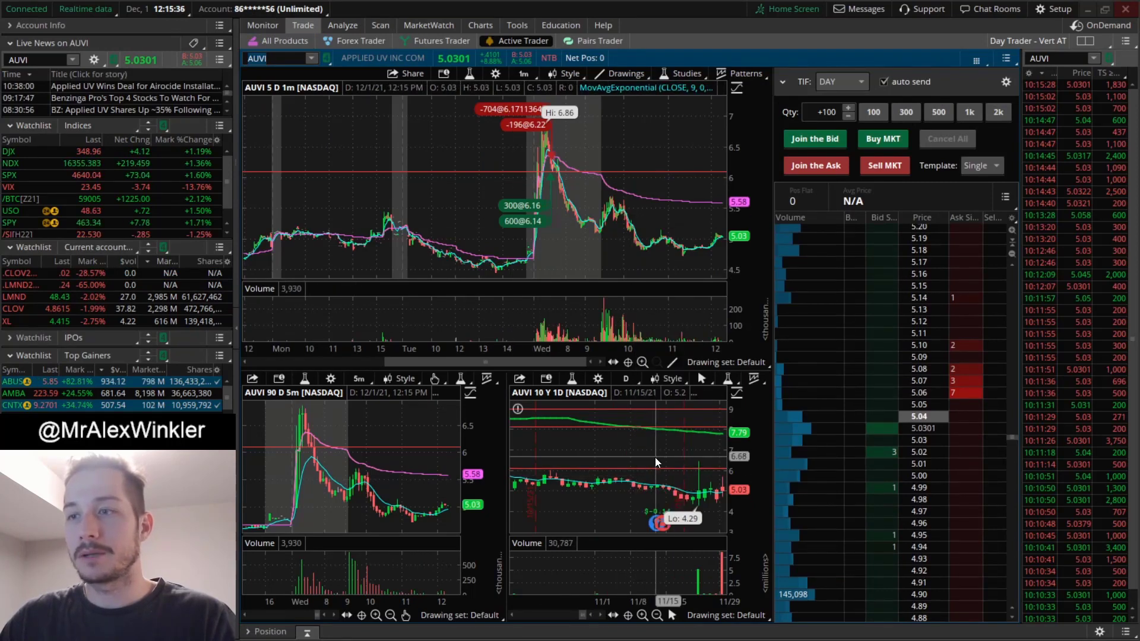
Look over AUVI's longer daily history, then examine its premarket spike and trade markers on the one-minute chart.
{"action": "scroll", "coordinate": [673, 453], "scroll_direction": "down", "scroll_amount": 5}
{"action": "scroll", "coordinate": [673, 454], "scroll_direction": "down", "scroll_amount": 5}
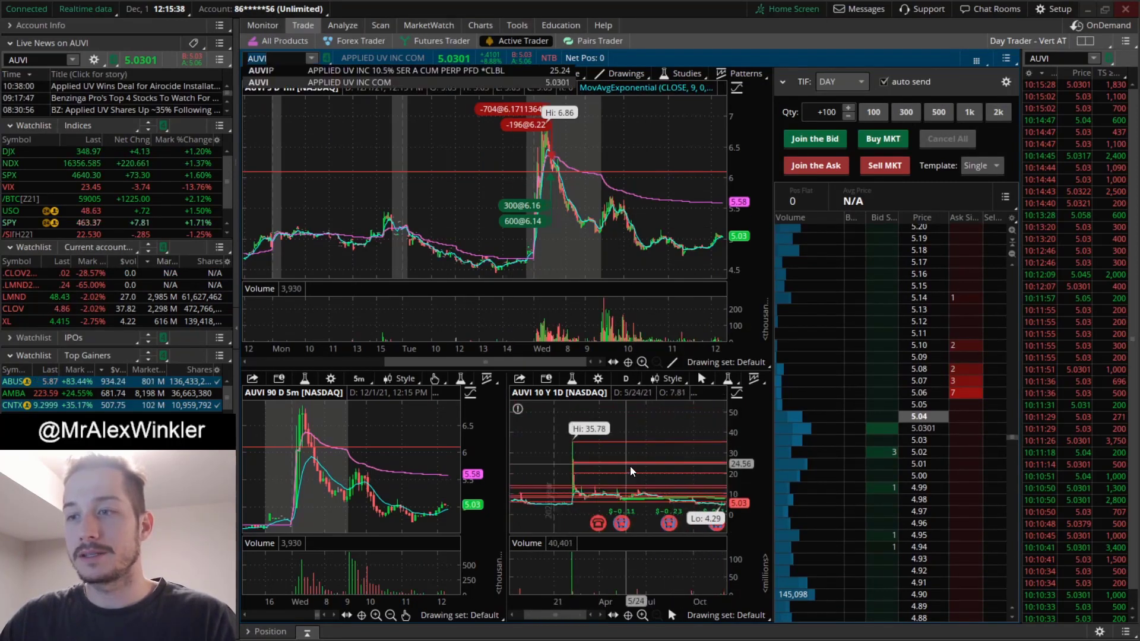
{"action": "scroll", "coordinate": [716, 504], "scroll_direction": "up", "scroll_amount": 5}
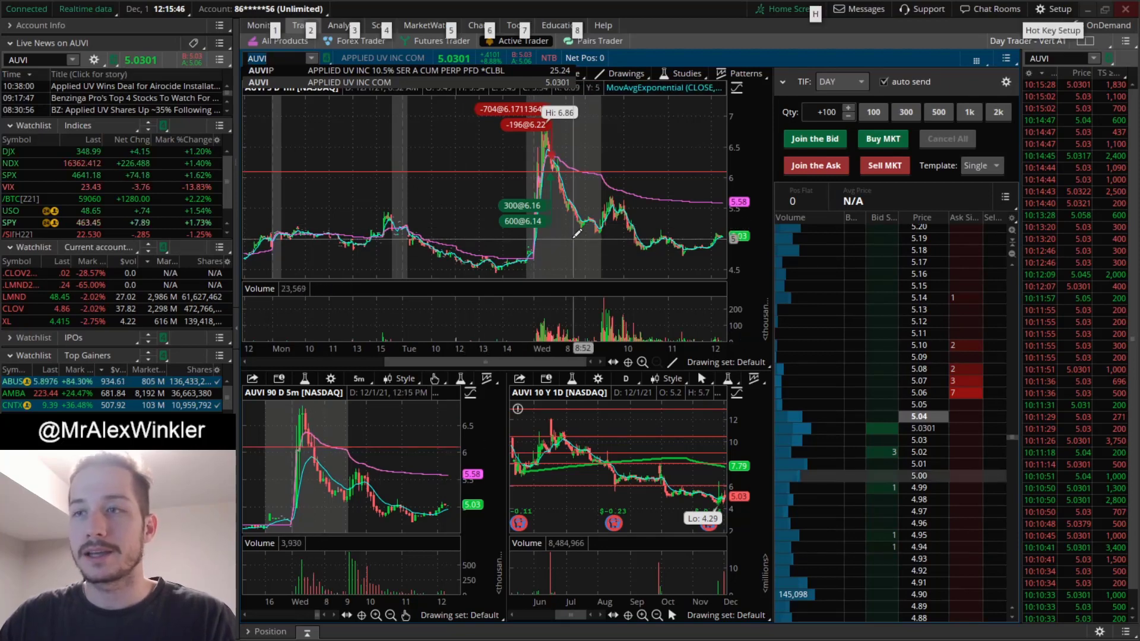
{"action": "scroll", "coordinate": [436, 159], "scroll_direction": "up", "scroll_amount": 4}
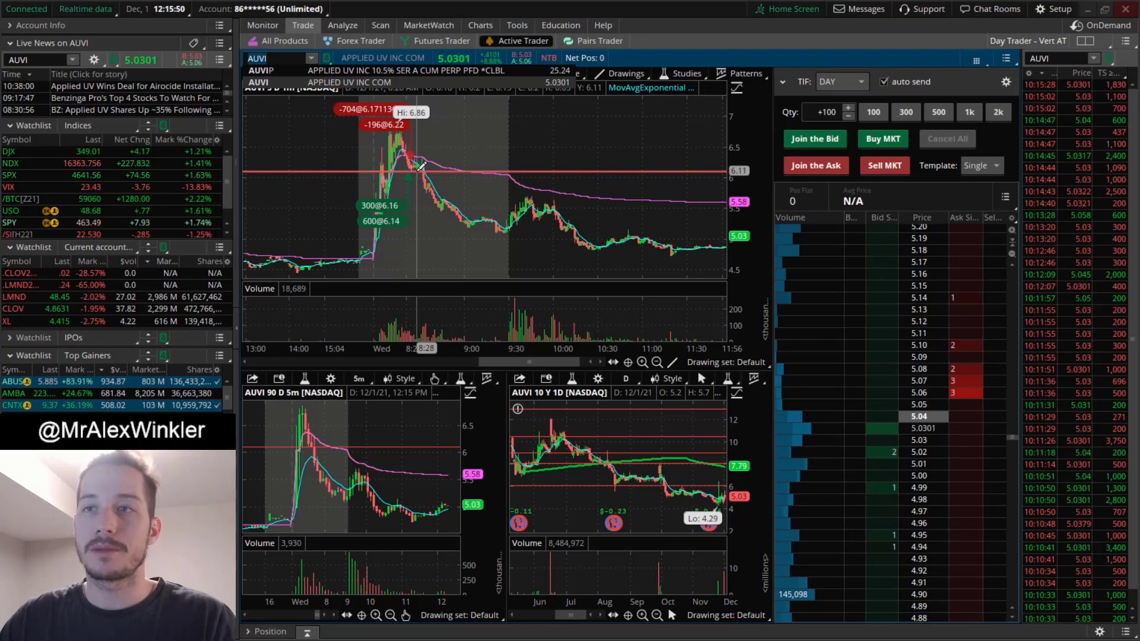
{"action": "left_click_drag", "start_coordinate": [420, 166], "coordinate": [435, 158]}
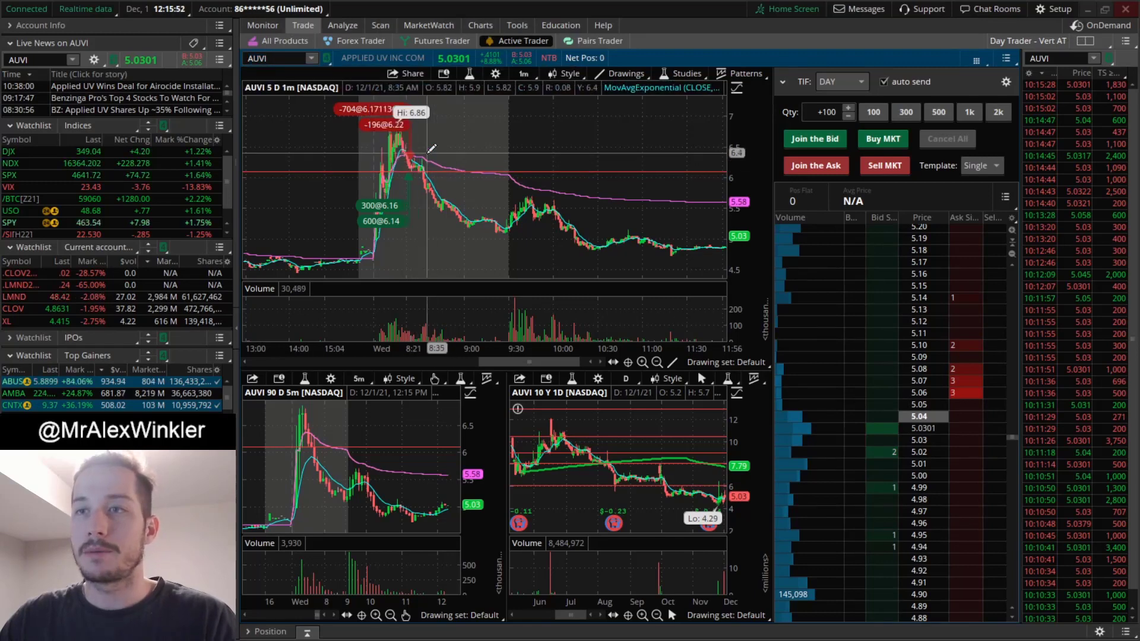
{"action": "left_click_drag", "start_coordinate": [535, 198], "coordinate": [508, 198]}
Check the position list again and load LMDX into Active Trader.
{"action": "left_click", "coordinate": [262, 23]}
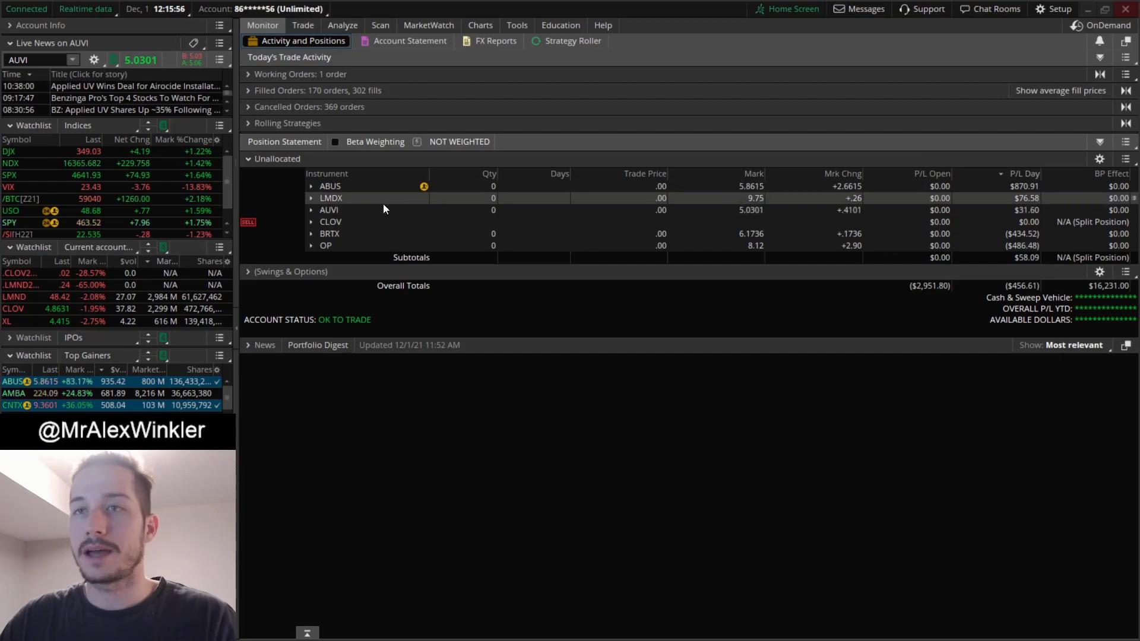
{"action": "left_click", "coordinate": [300, 25]}
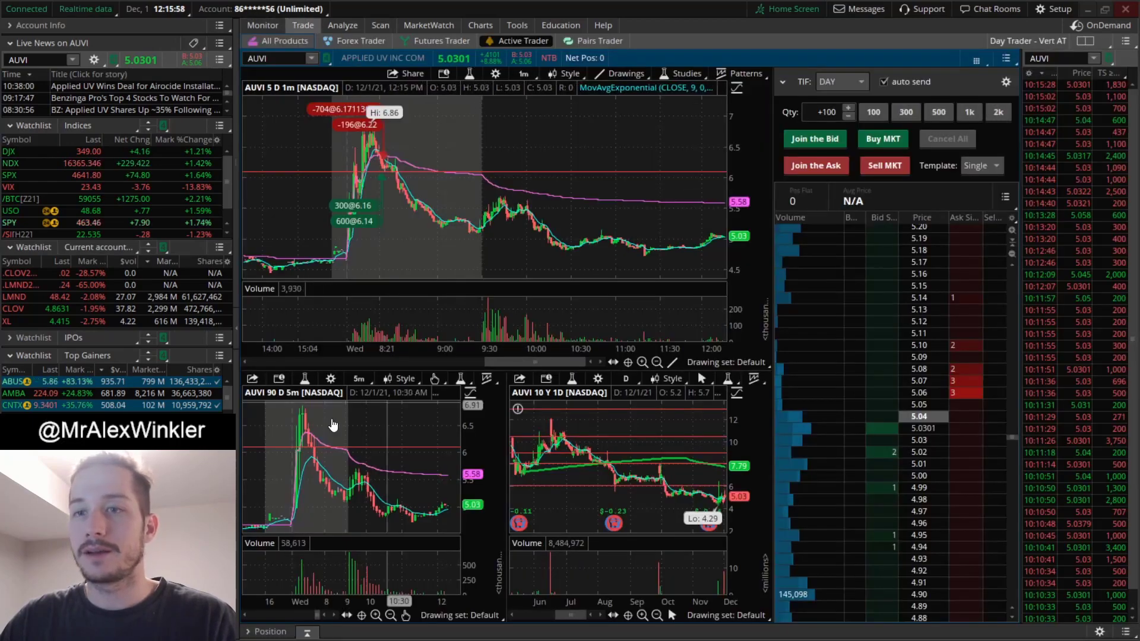
{"action": "type", "text": "LM"}
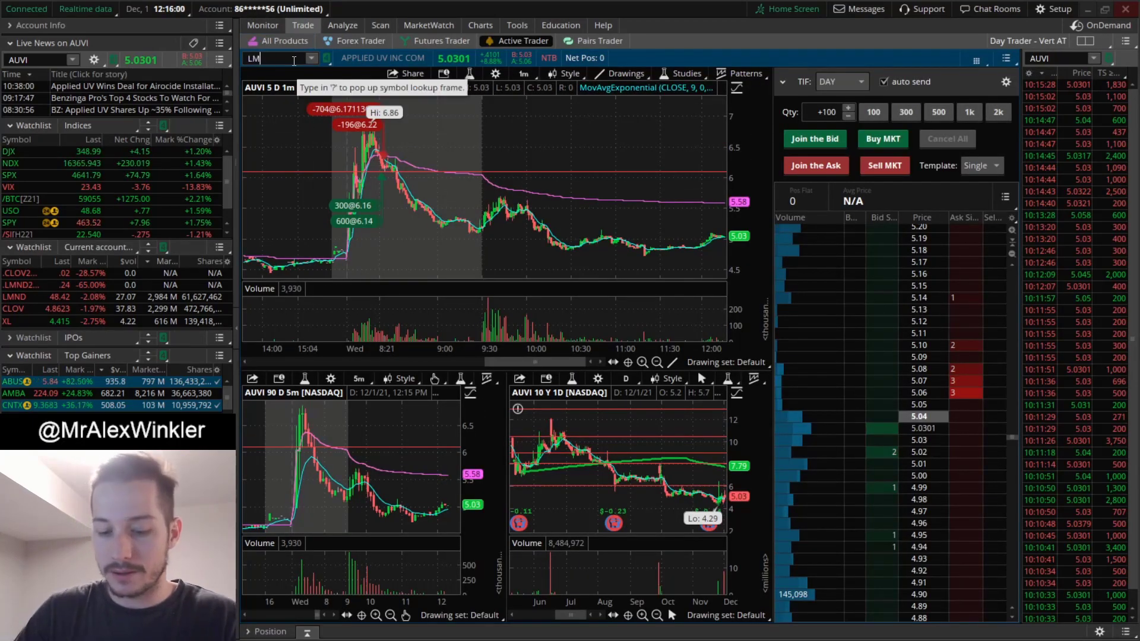
{"action": "type", "text": "DX"}
{"action": "key", "text": "Return"}
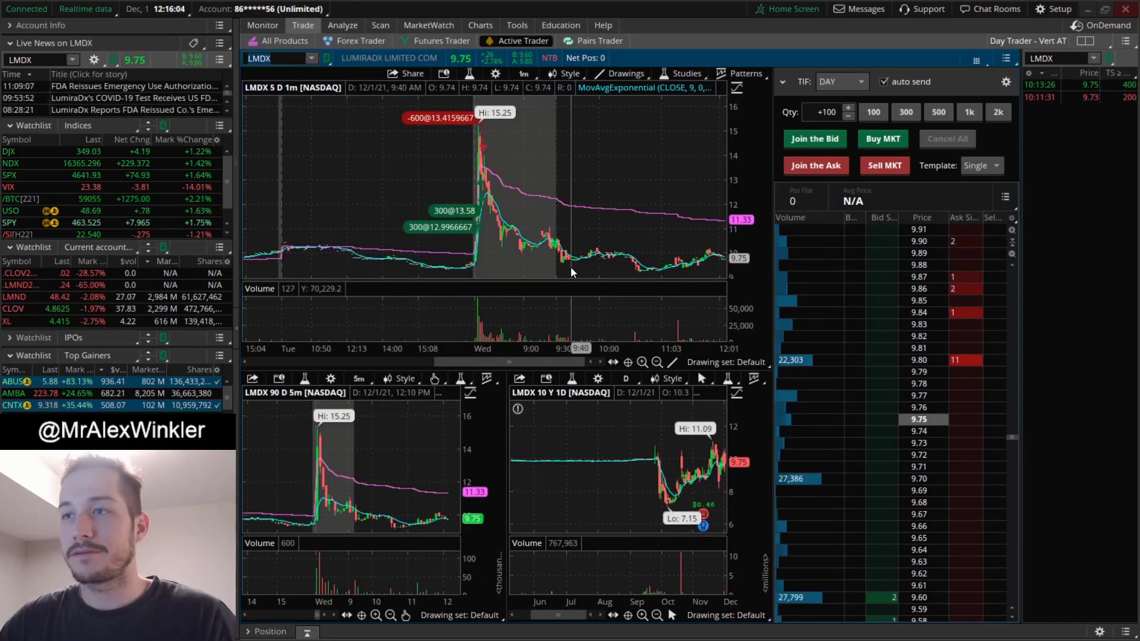
Measure LMDX's premarket price spike around 8:28 on the one-minute chart.
{"action": "middle_click", "coordinate": [575, 121]}
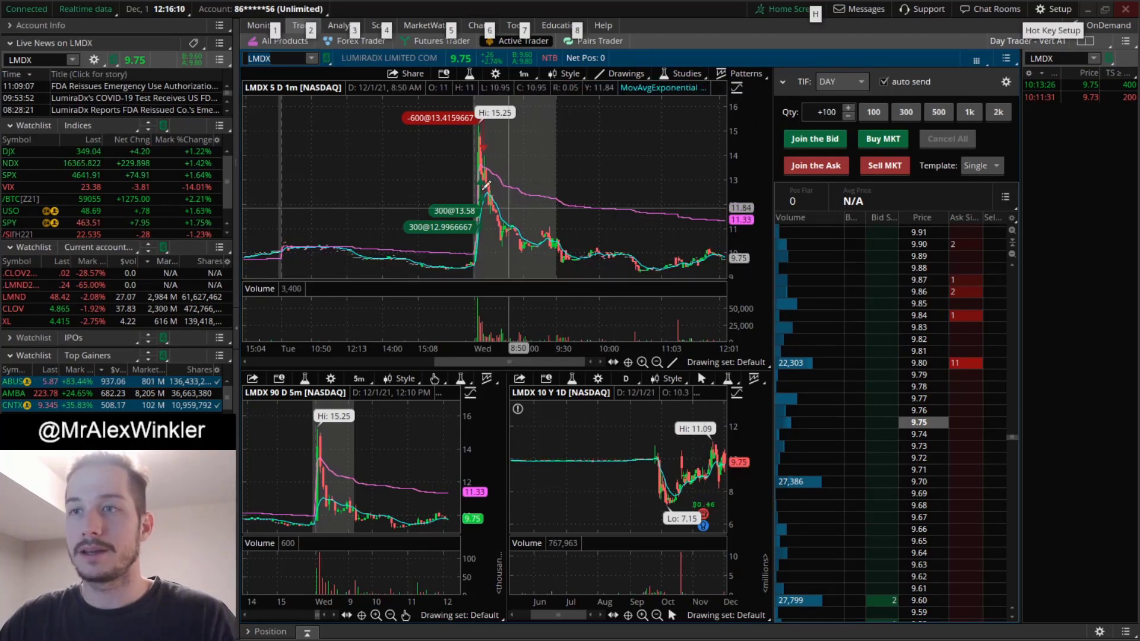
{"action": "scroll", "coordinate": [618, 285], "scroll_direction": "up", "scroll_amount": 5}
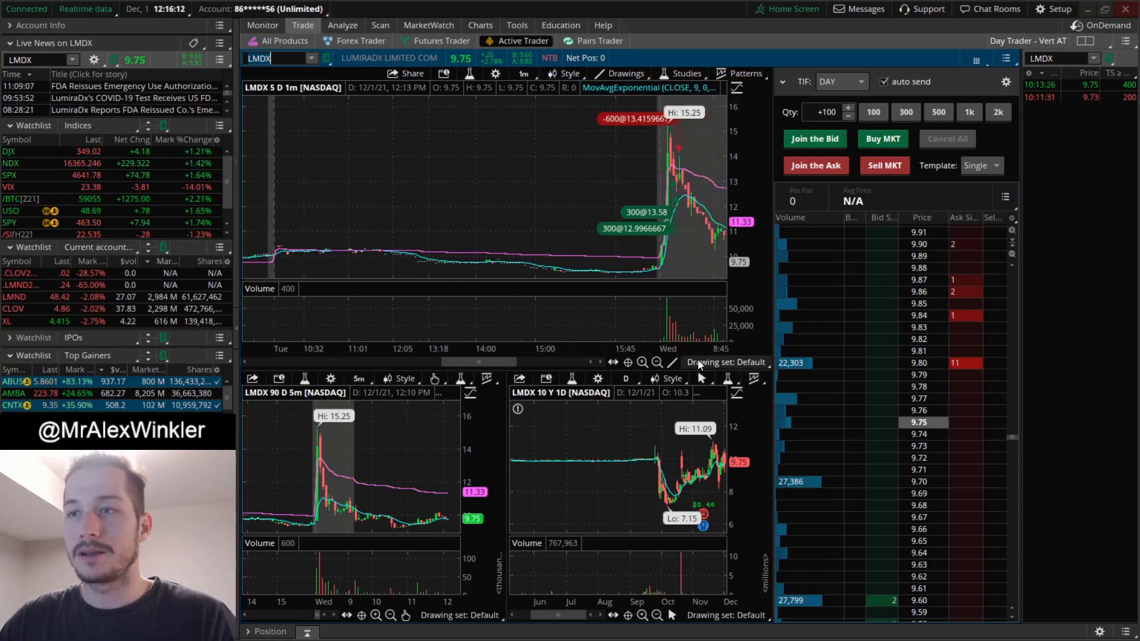
{"action": "left_click_drag", "start_coordinate": [701, 349], "coordinate": [433, 310]}
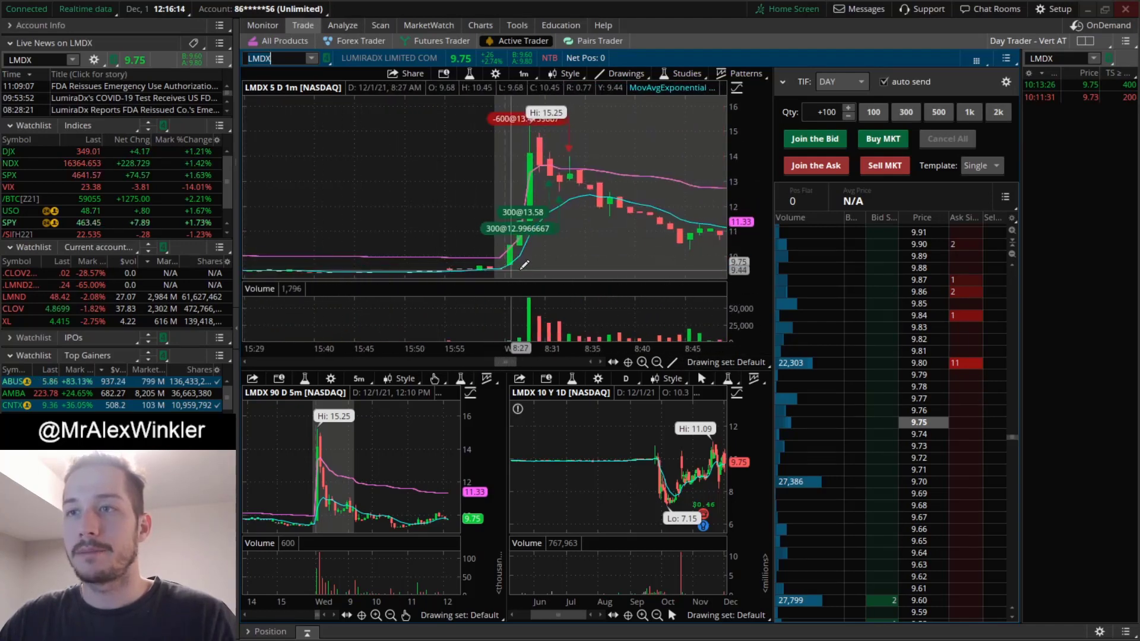
{"action": "left_click", "coordinate": [541, 273]}
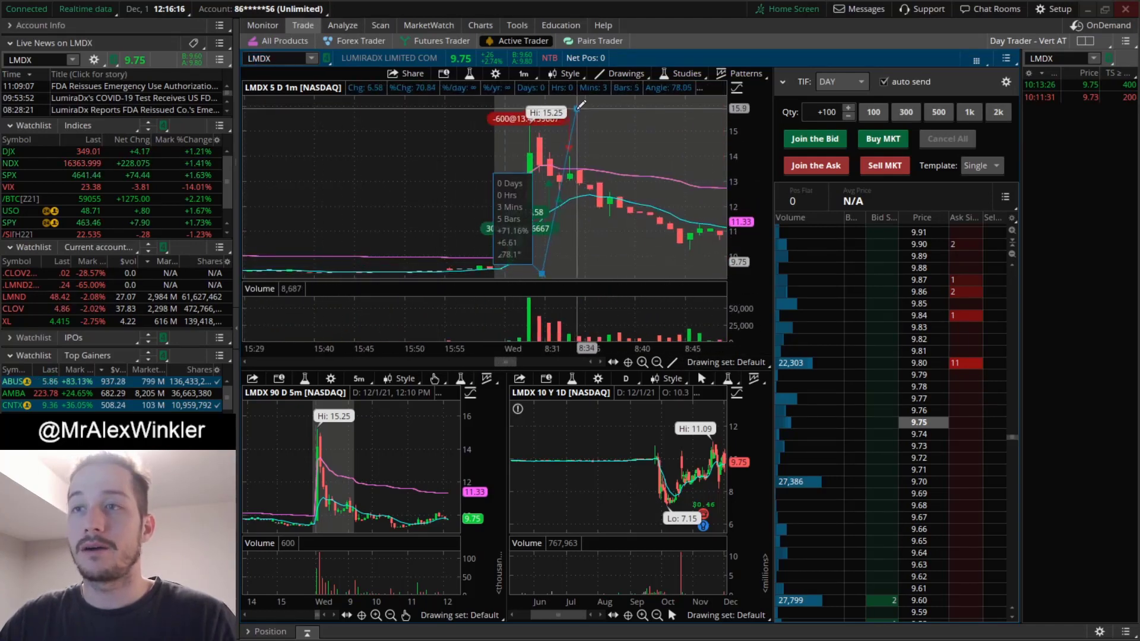
{"action": "left_click_drag", "start_coordinate": [580, 106], "coordinate": [579, 110]}
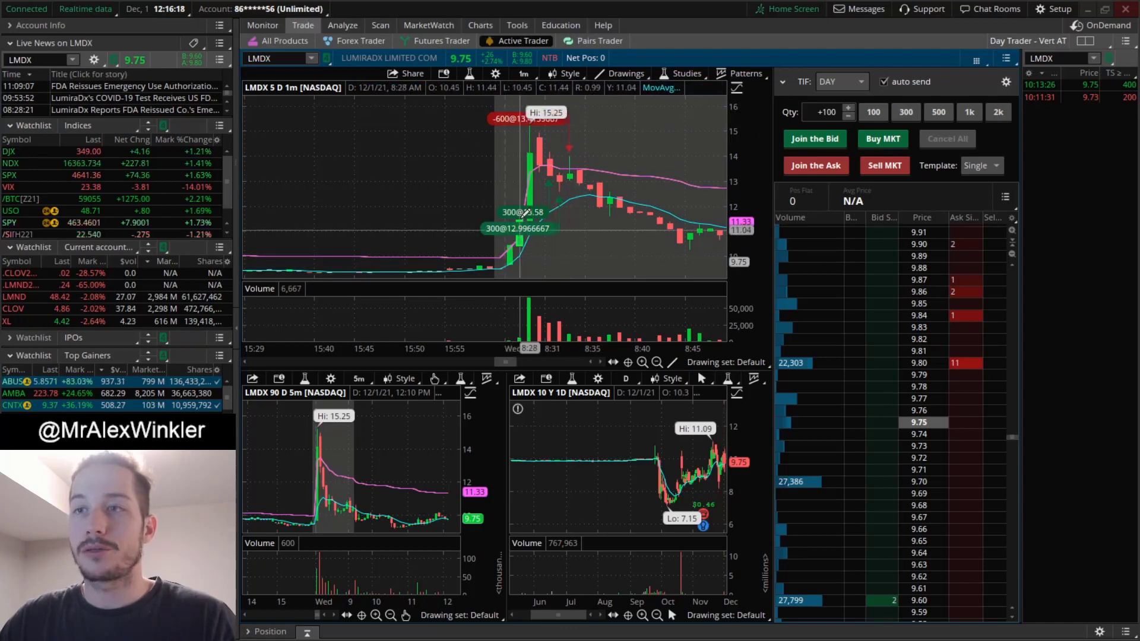
Examine LMDX's buy and sell markers around the spike and follow the price fade toward 9:20.
{"action": "left_click_drag", "start_coordinate": [540, 126], "coordinate": [591, 151]}
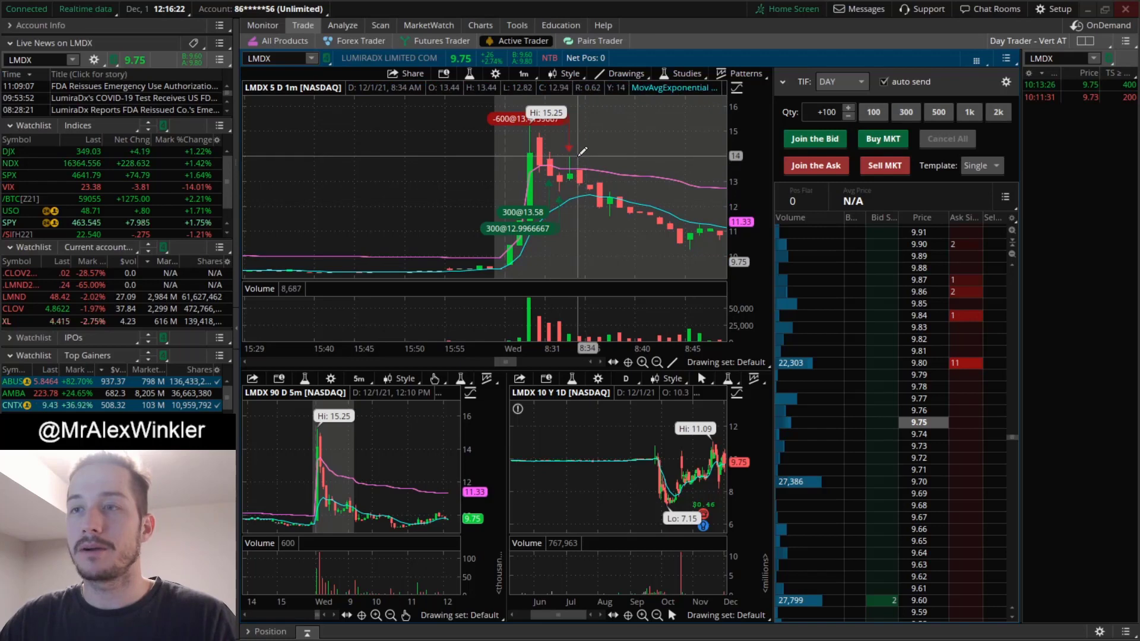
{"action": "scroll", "coordinate": [611, 167], "scroll_direction": "down", "scroll_amount": 3}
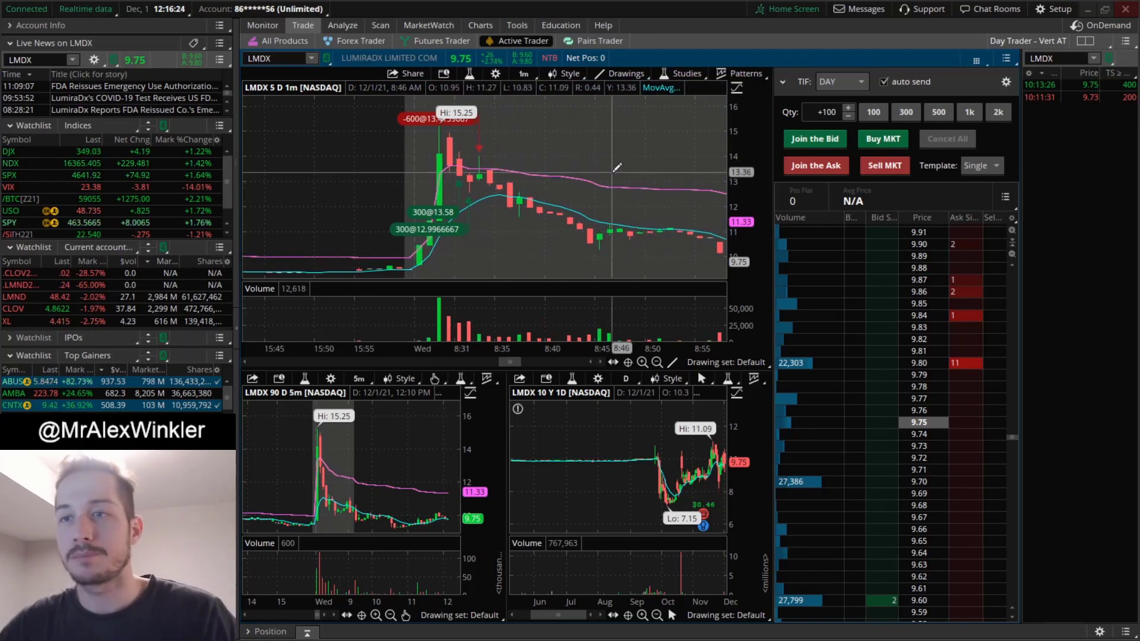
{"action": "left_click_drag", "start_coordinate": [601, 346], "coordinate": [641, 346]}
{"action": "scroll", "coordinate": [657, 133], "scroll_direction": "down", "scroll_amount": 6}
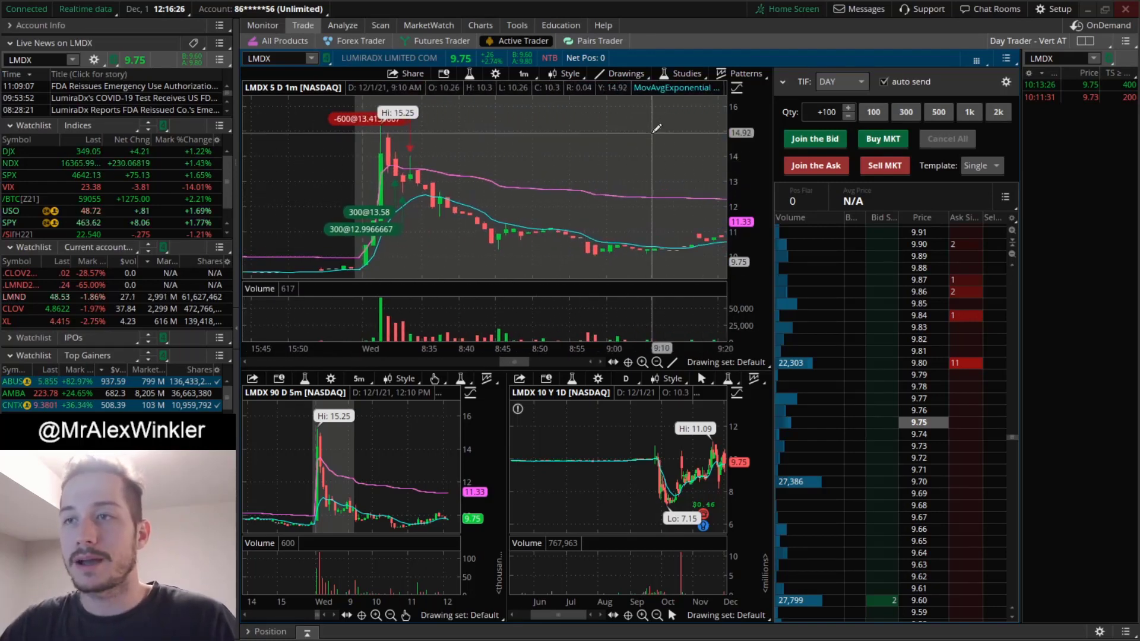
Check the day's profit or loss in the position list and load ABUS into Active Trader.
{"action": "left_click", "coordinate": [263, 25]}
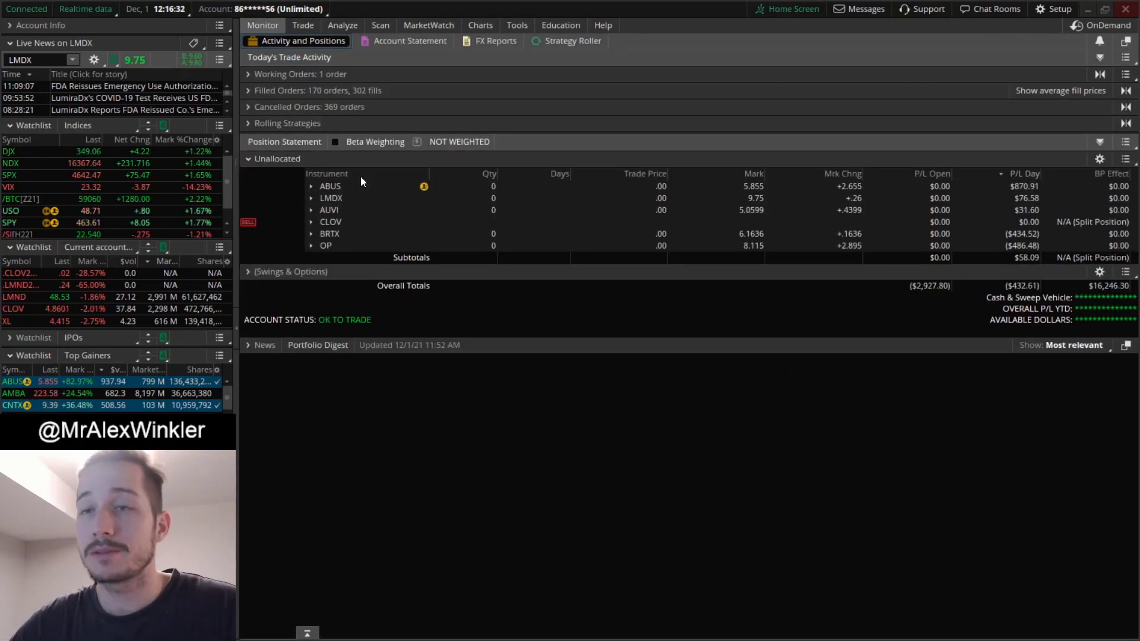
{"action": "left_click", "coordinate": [303, 25]}
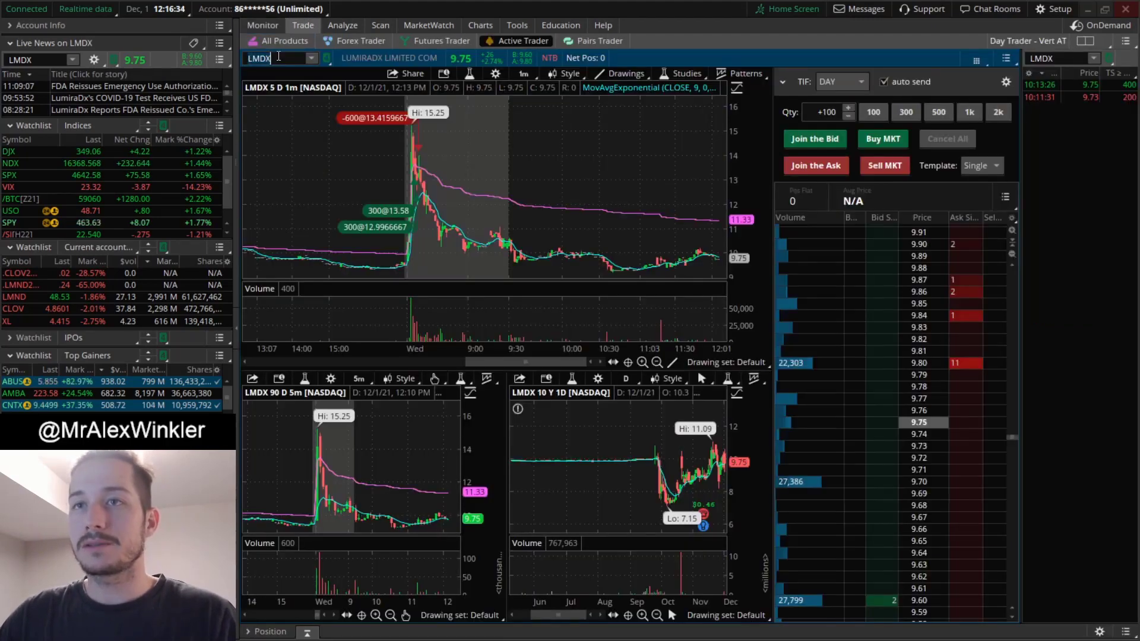
{"action": "left_click", "coordinate": [278, 57]}
{"action": "type", "text": "ABUS"}
{"action": "key", "text": "Return"}
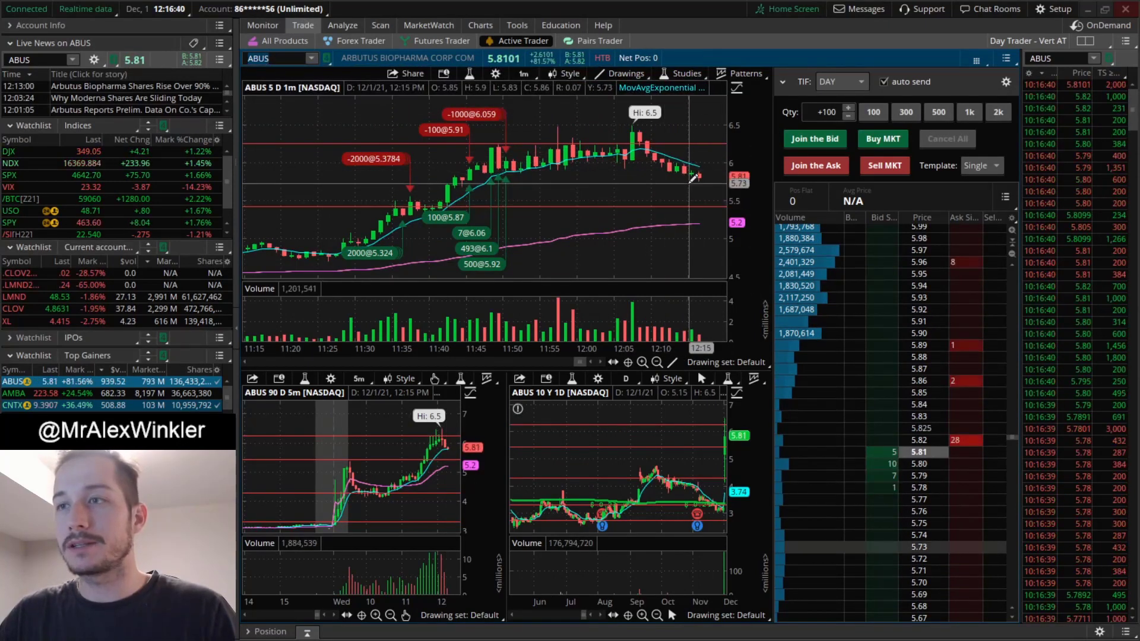
Review ABUS's buy and sell markers across the day and the latest pullback on the one-minute chart.
{"action": "scroll", "coordinate": [652, 204], "scroll_direction": "down", "scroll_amount": 3}
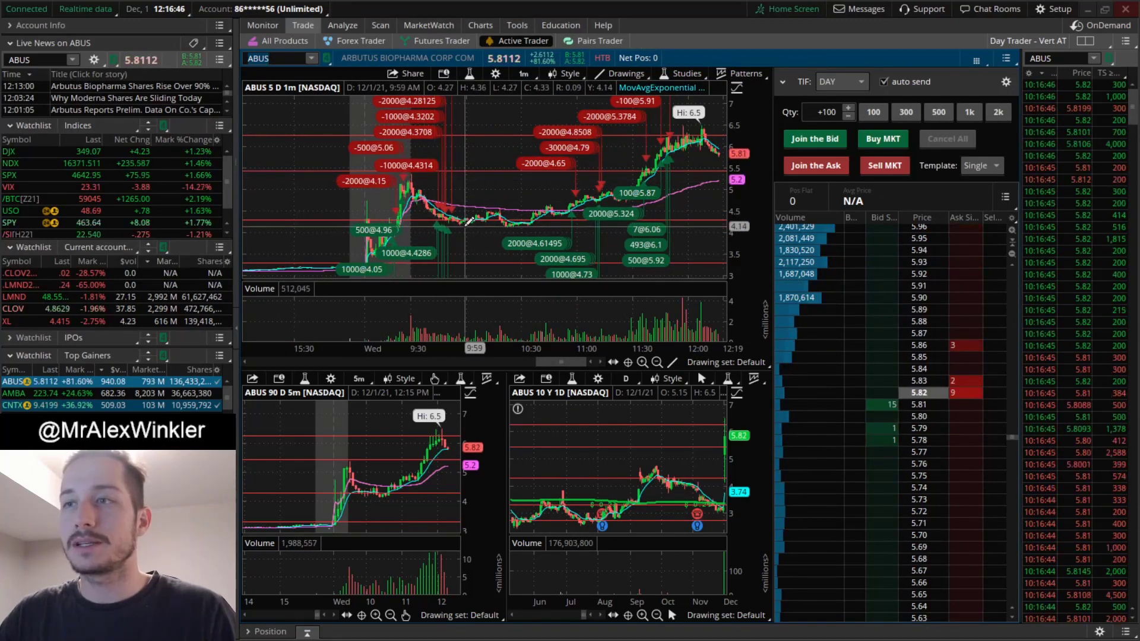
{"action": "key", "text": "alt"}
{"action": "scroll", "coordinate": [691, 190], "scroll_direction": "up", "scroll_amount": 5}
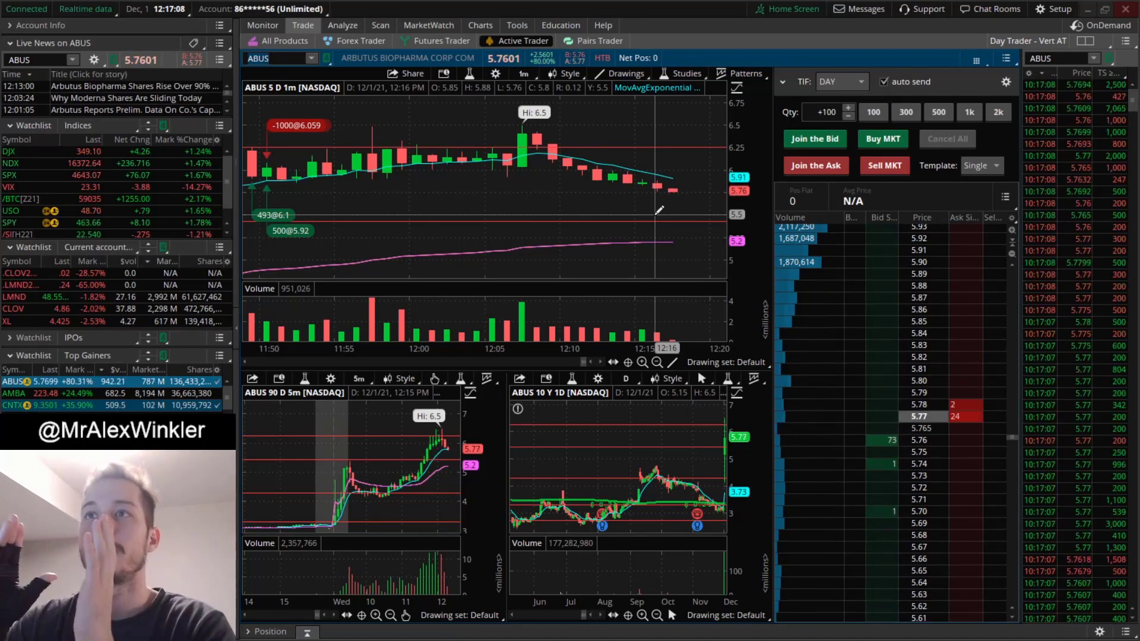
{"action": "scroll", "coordinate": [655, 212], "scroll_direction": "down", "scroll_amount": 3}
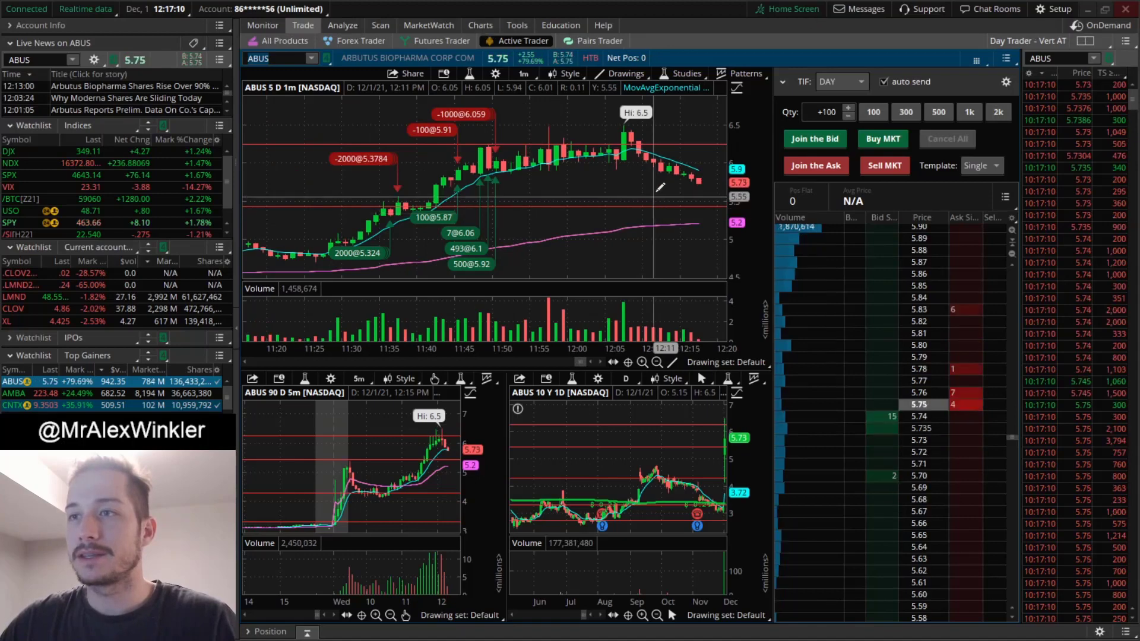
Trace possible ABUS price moves from the latest candles around 12:17 with temporary measuring lines.
{"action": "left_click", "coordinate": [680, 182]}
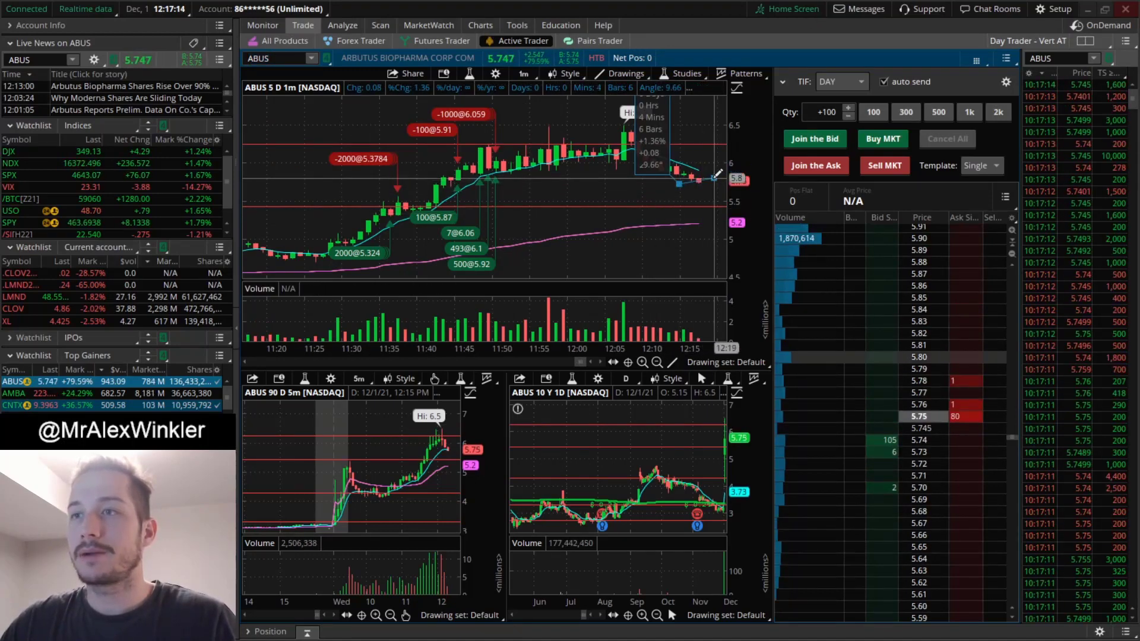
{"action": "key", "text": "Escape"}
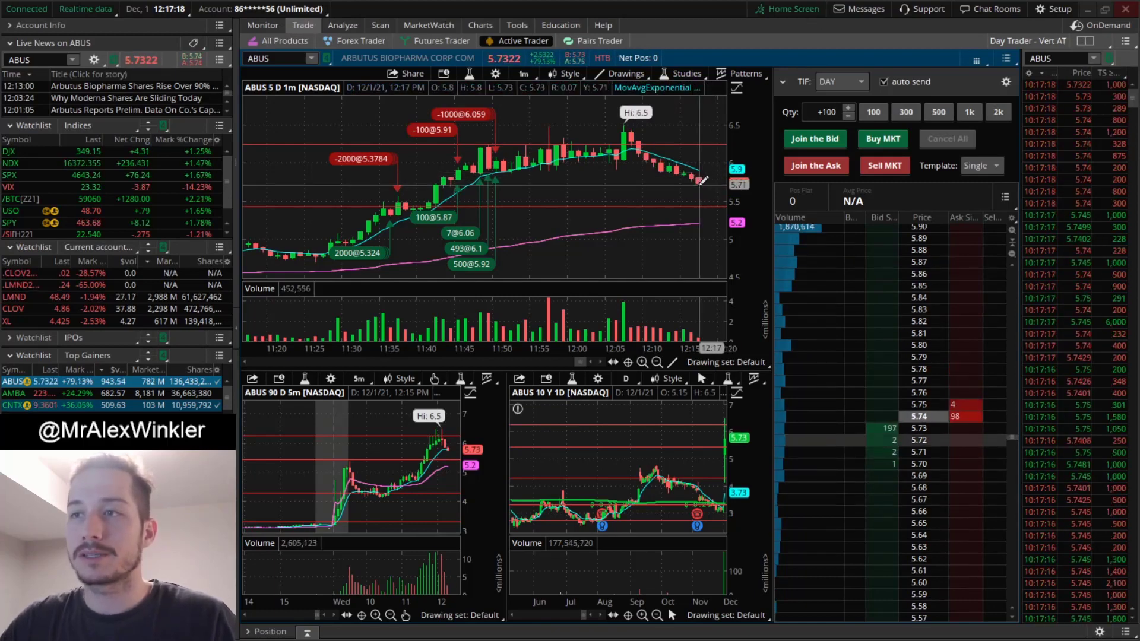
{"action": "left_click", "coordinate": [700, 183]}
{"action": "key", "text": "Escape"}
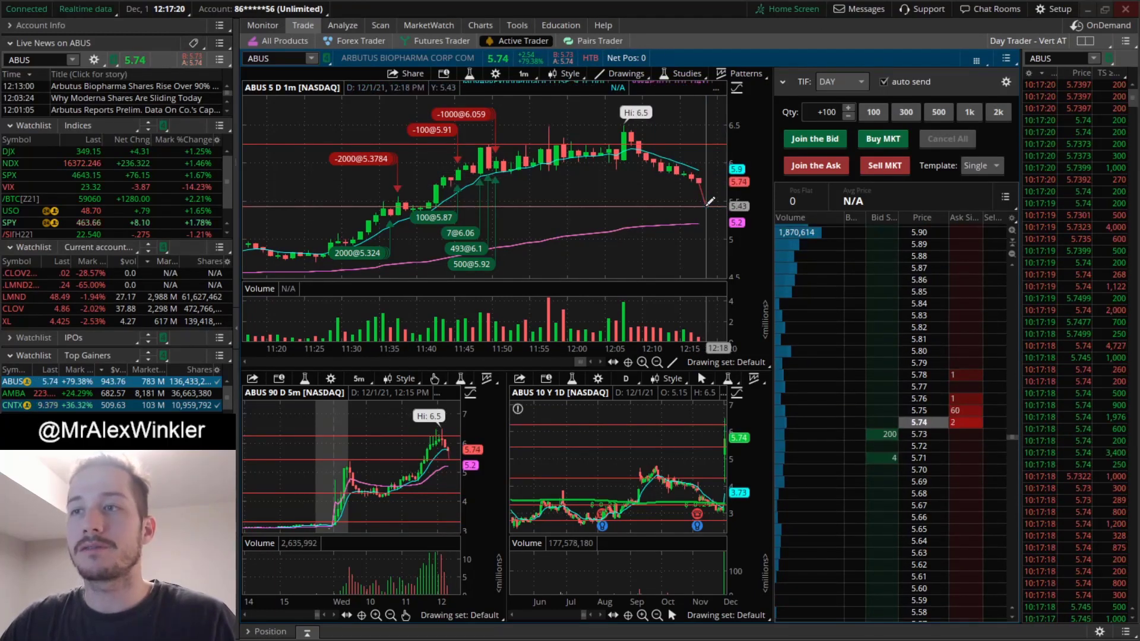